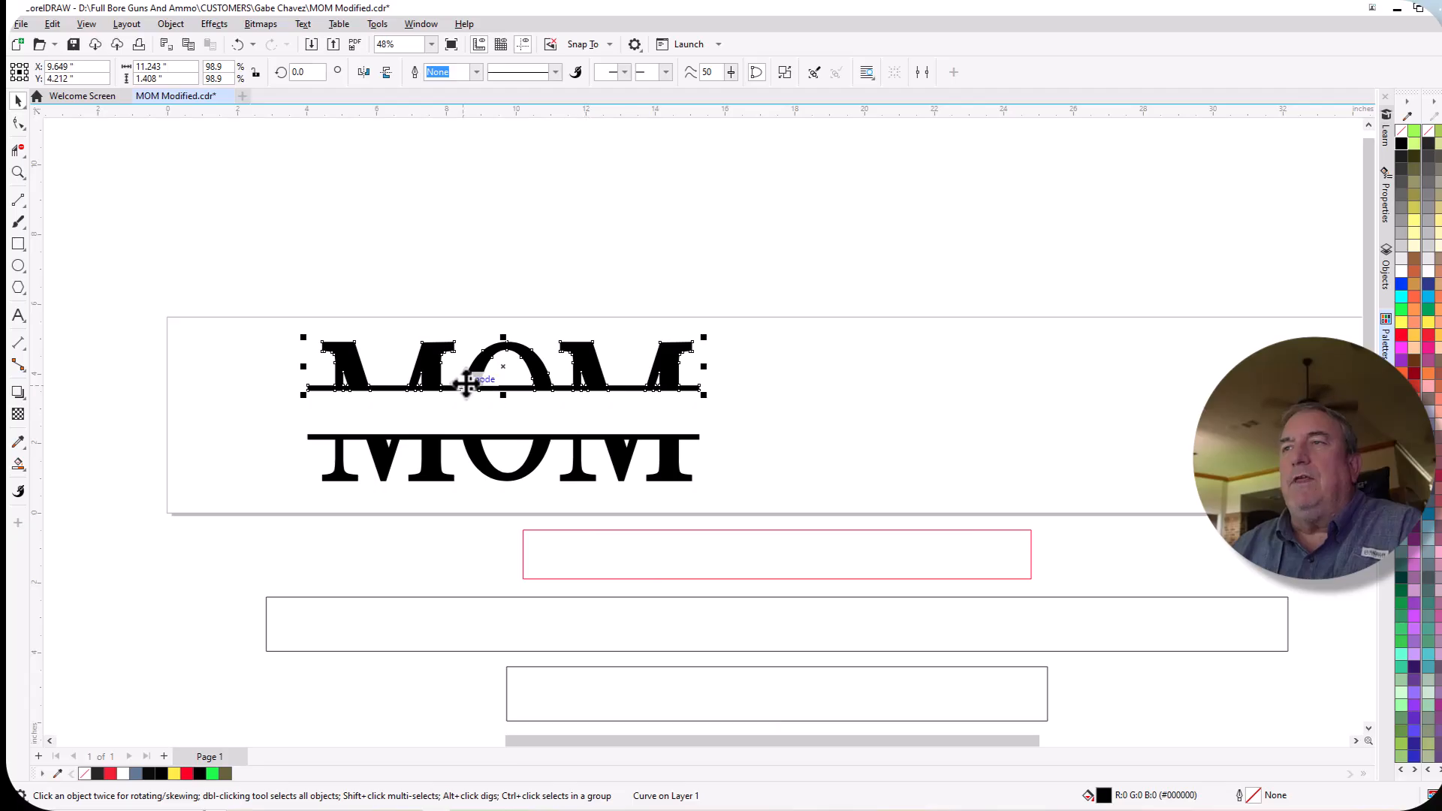
Group the top and bottom halves of the split MOM lettering into one object.
click(535, 466)
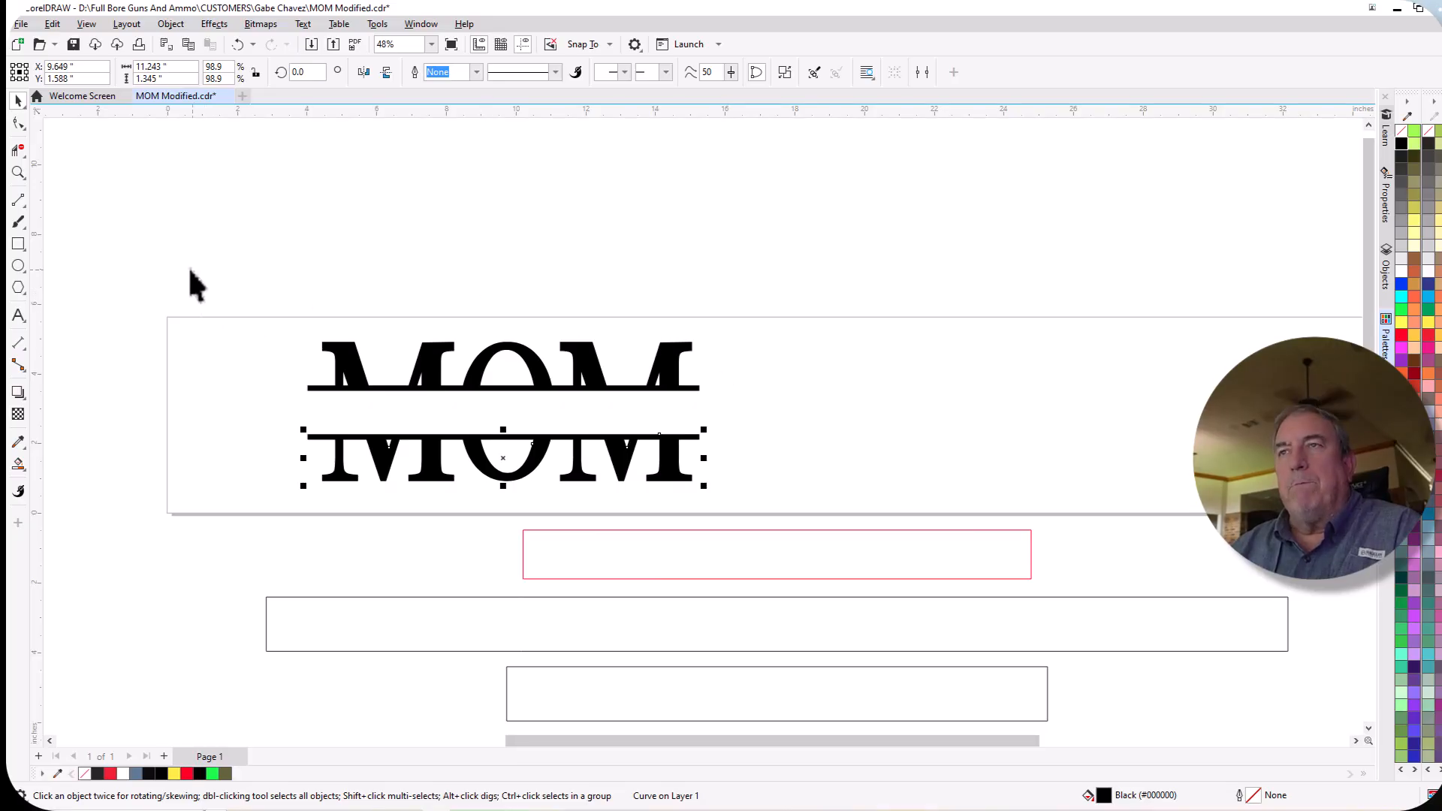
drag(198, 300, 822, 507)
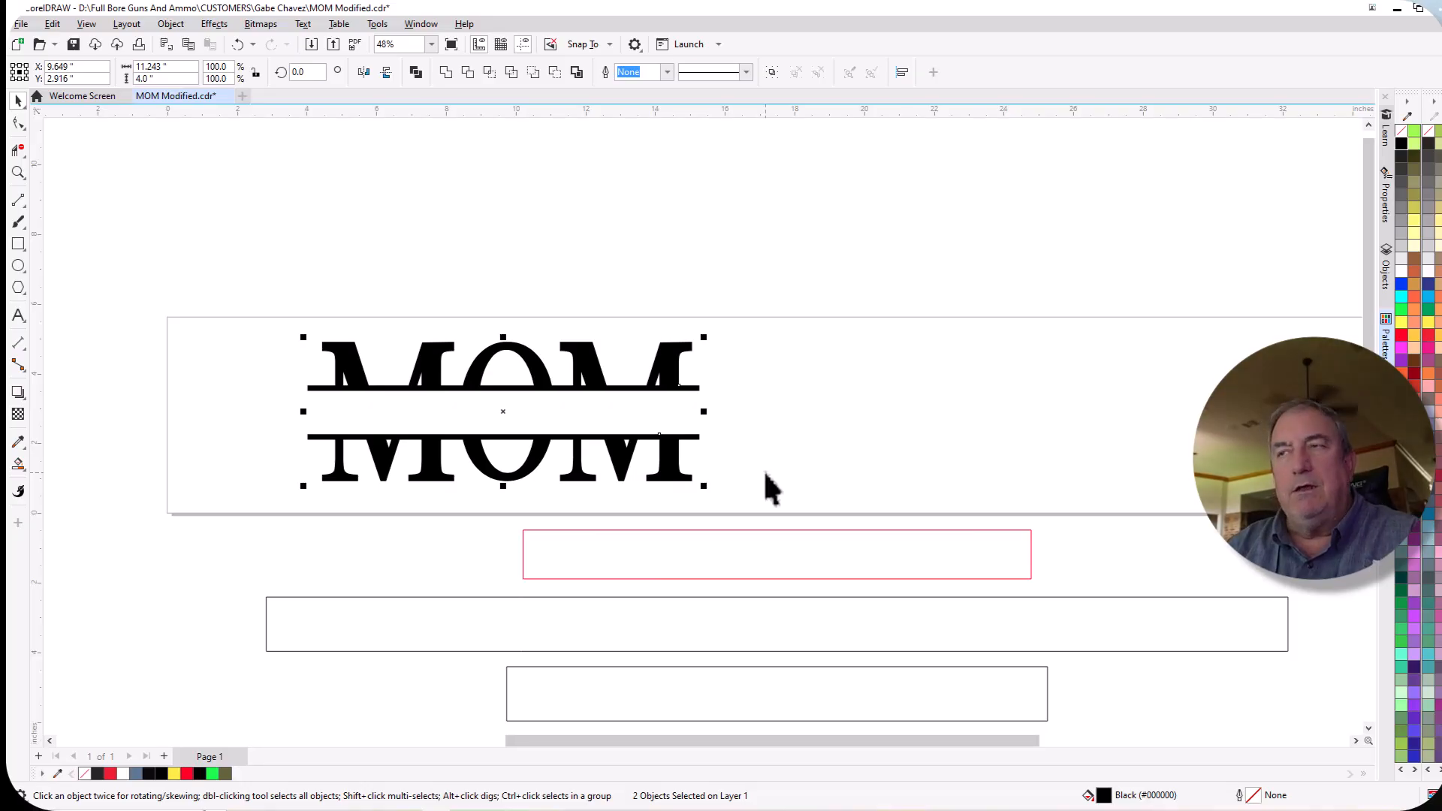
key(ctrl+g)
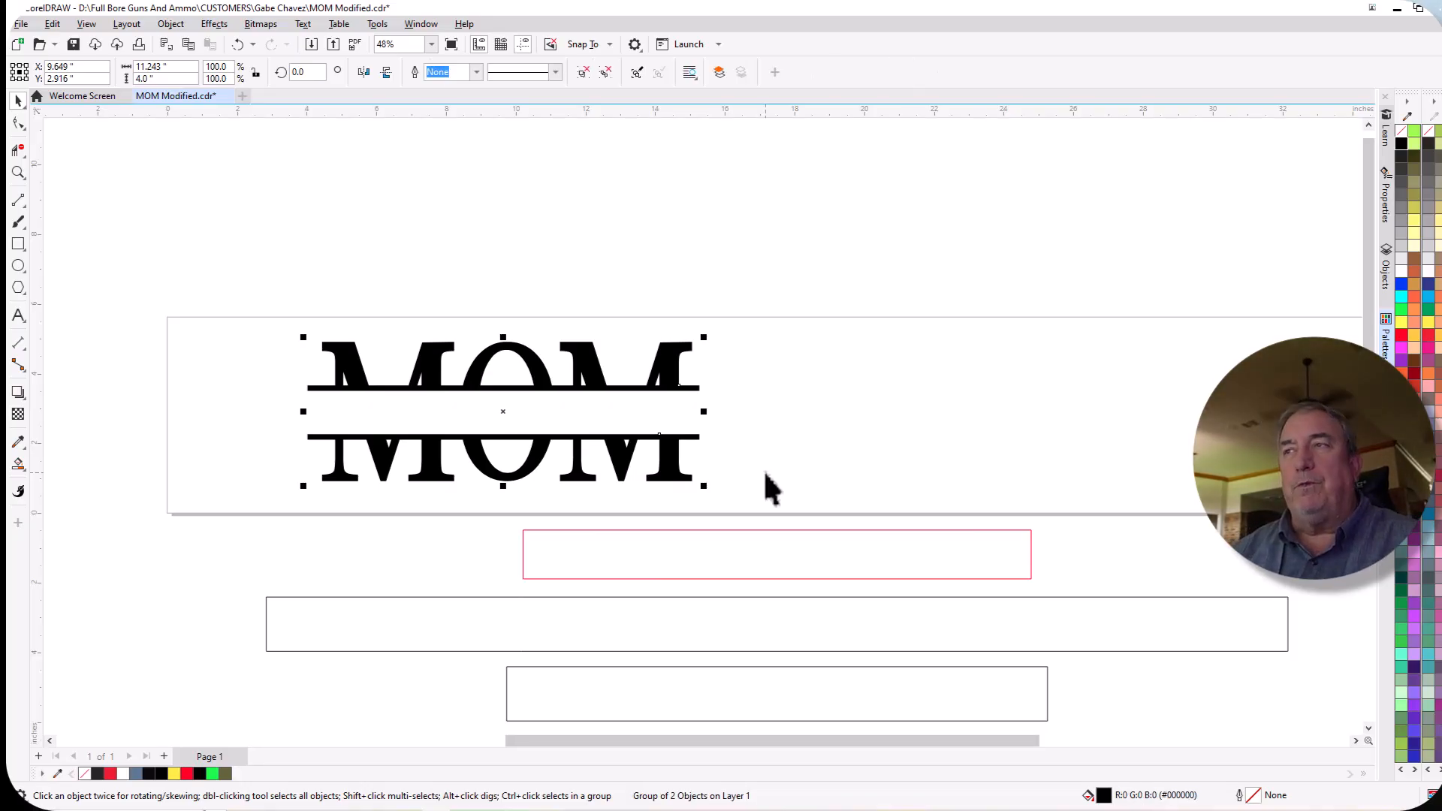
click(172, 23)
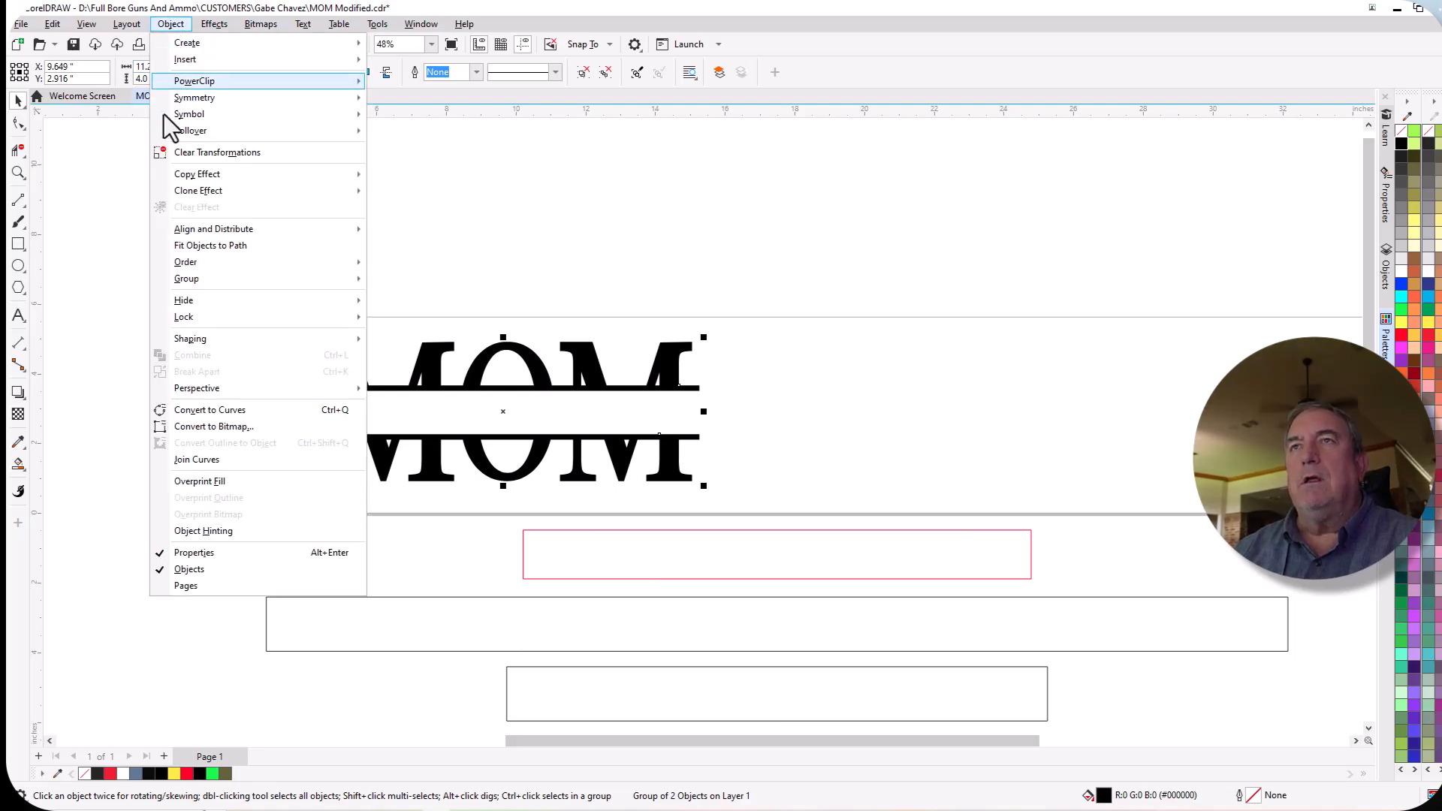
mouse_move(344, 284)
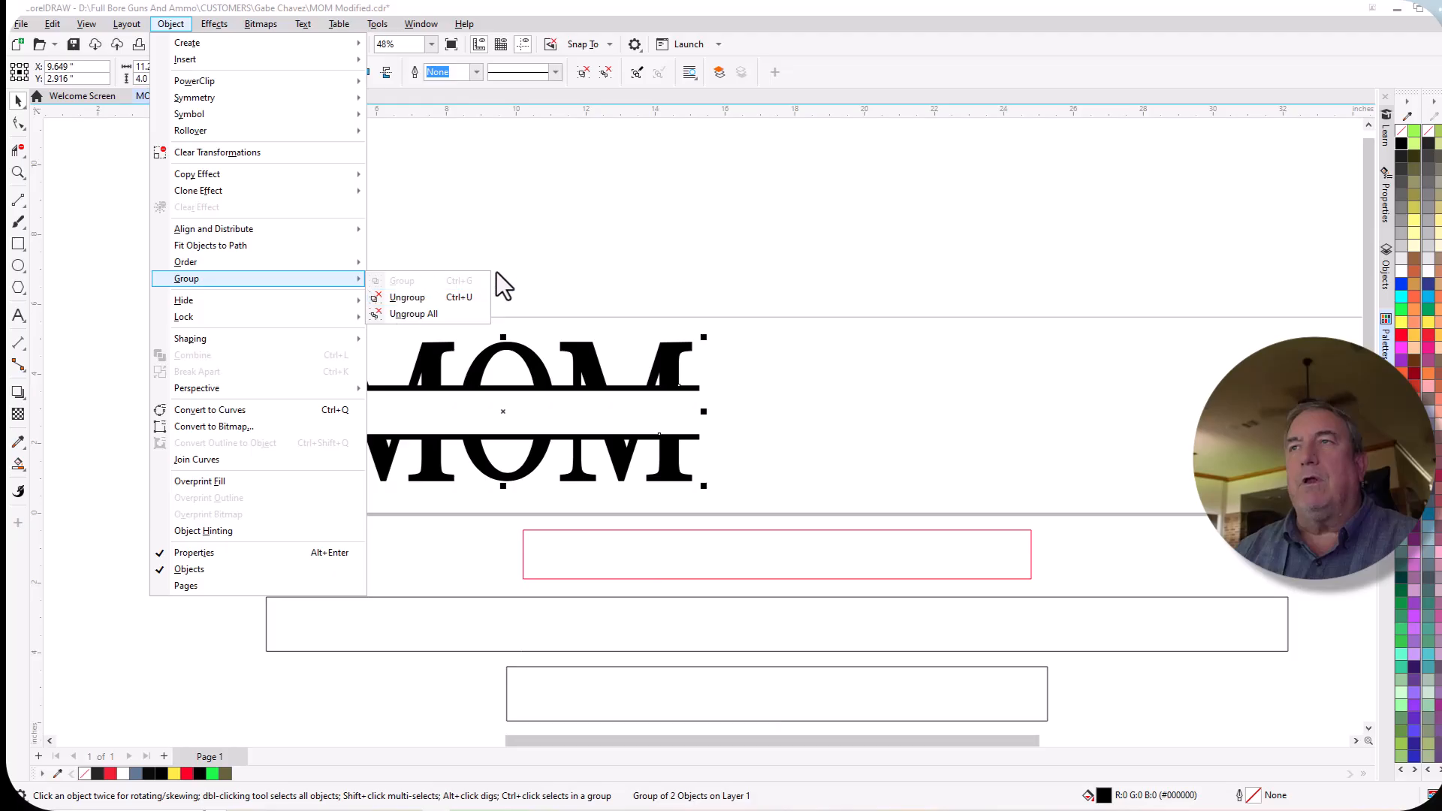
click(567, 264)
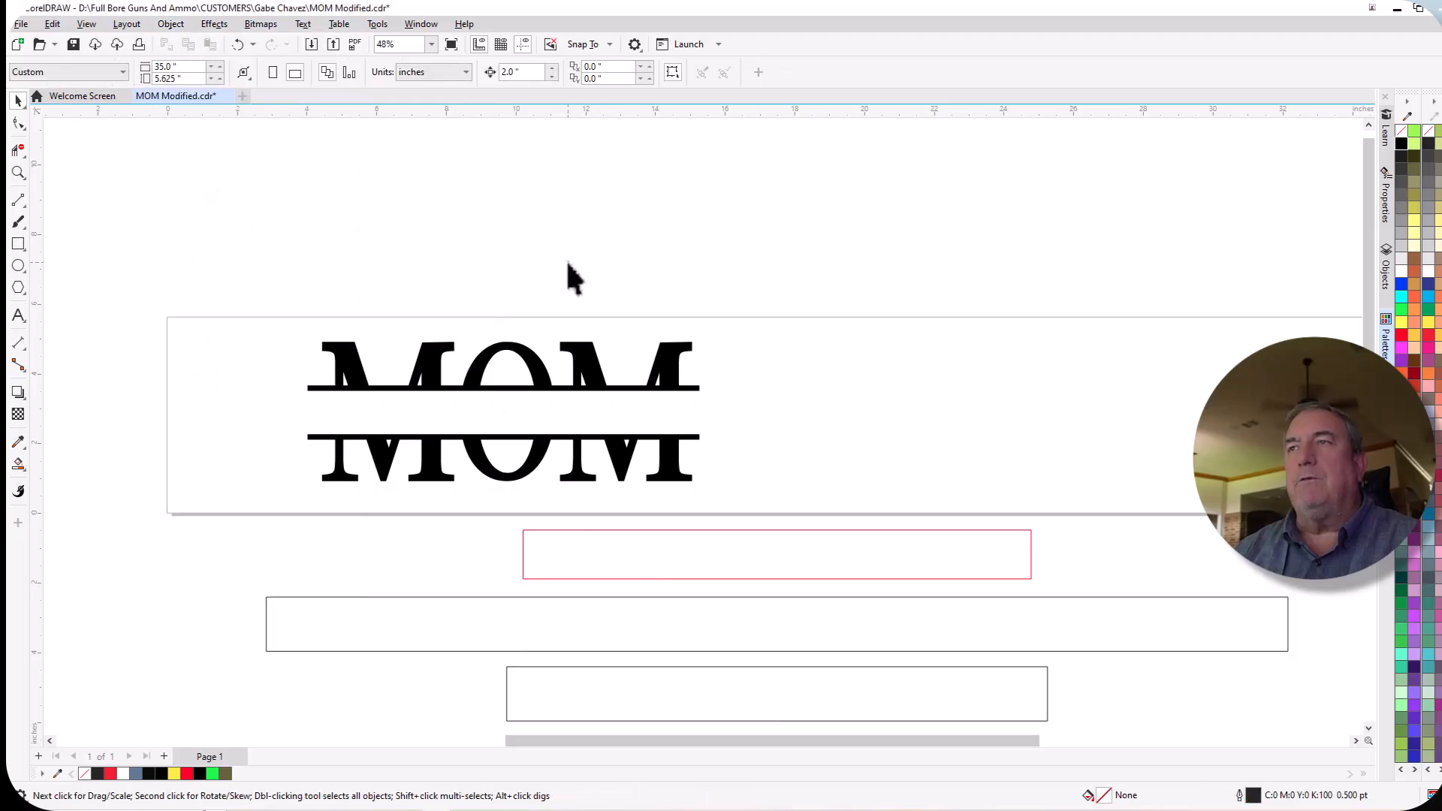
Center the grouped split MOM lettering on the page.
click(532, 353)
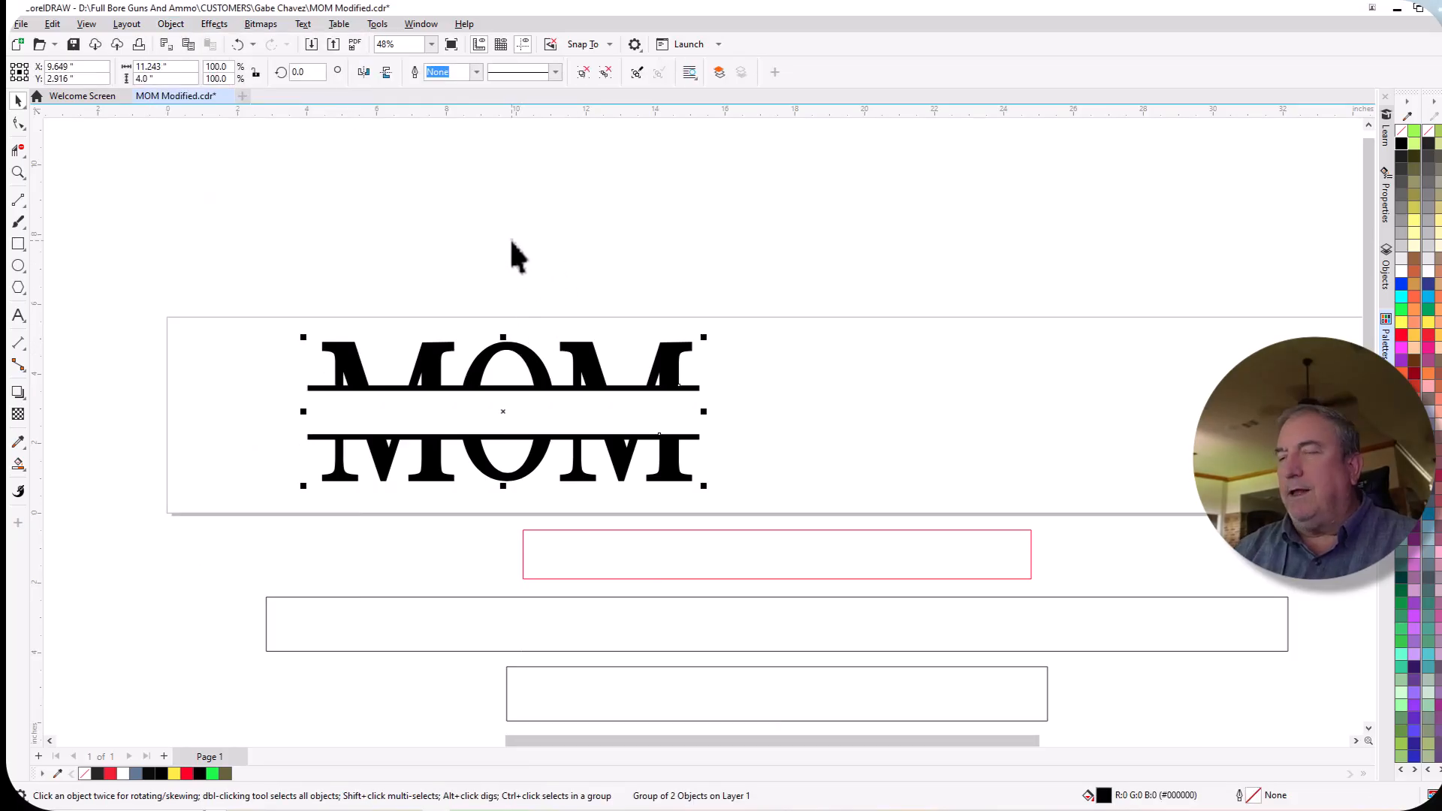
key(p)
scroll(472, 242, down, 2)
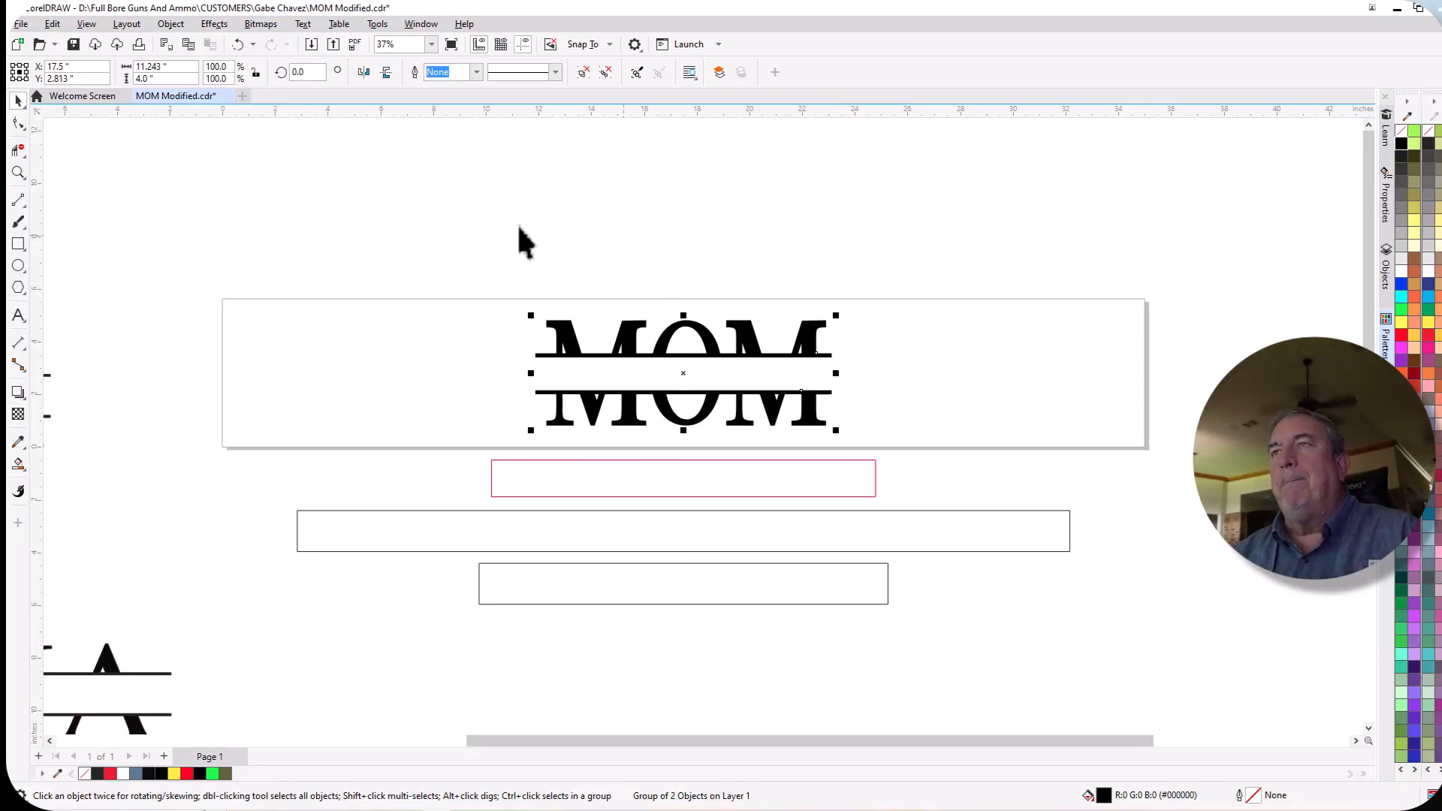
click(490, 205)
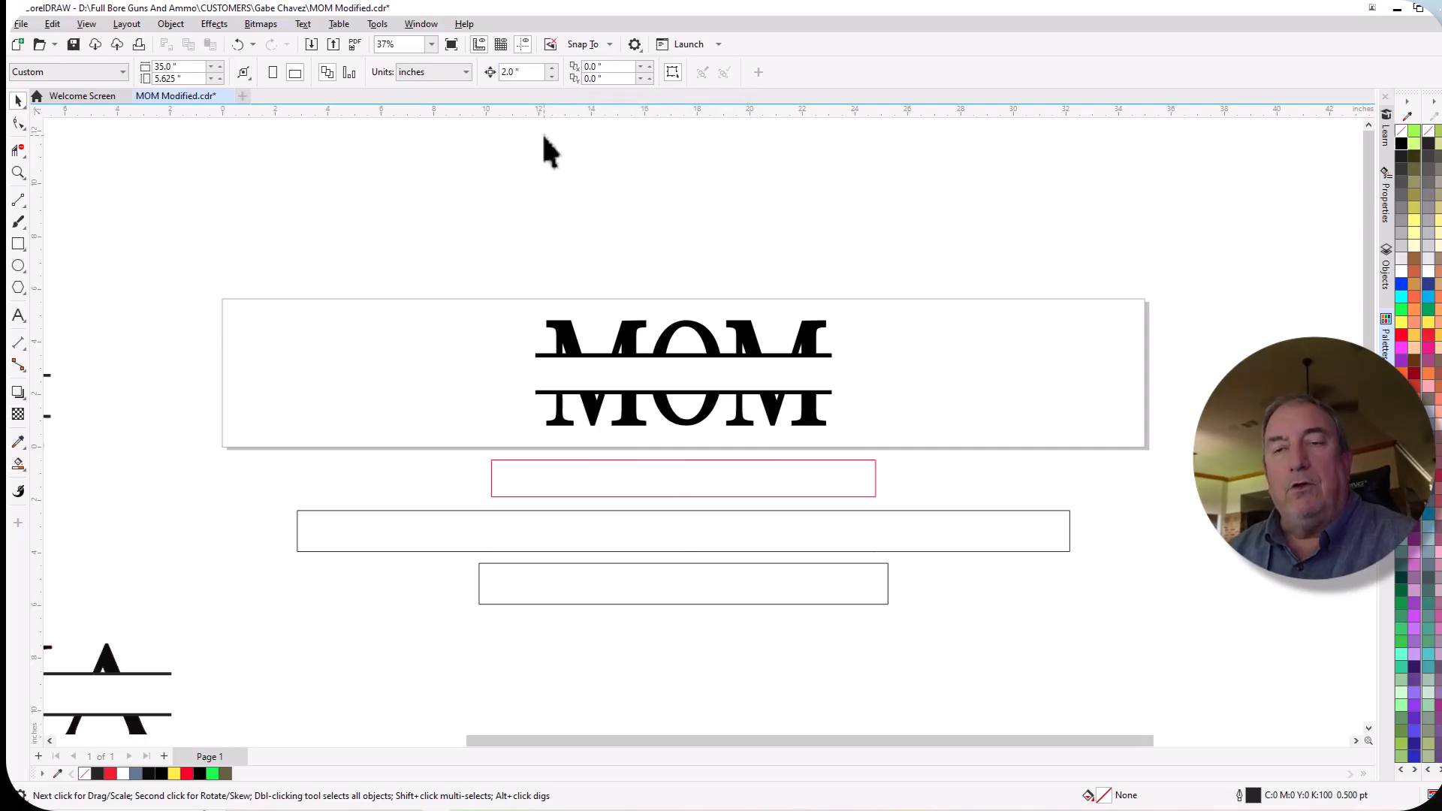
Examine the font of the original plain MOM text and compare it with the split MOM on the page.
scroll(586, 196, down, 2)
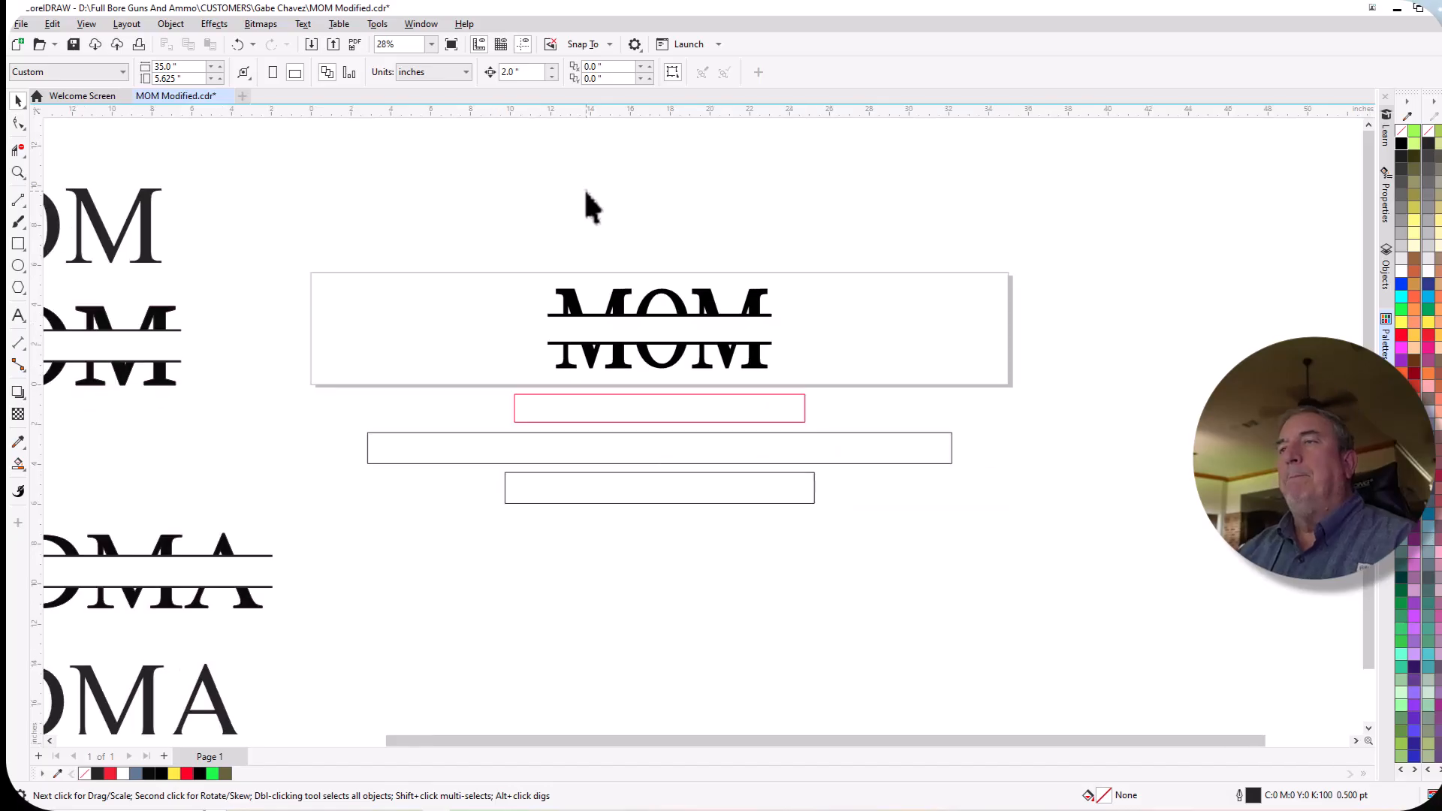
scroll(589, 219, down, 2)
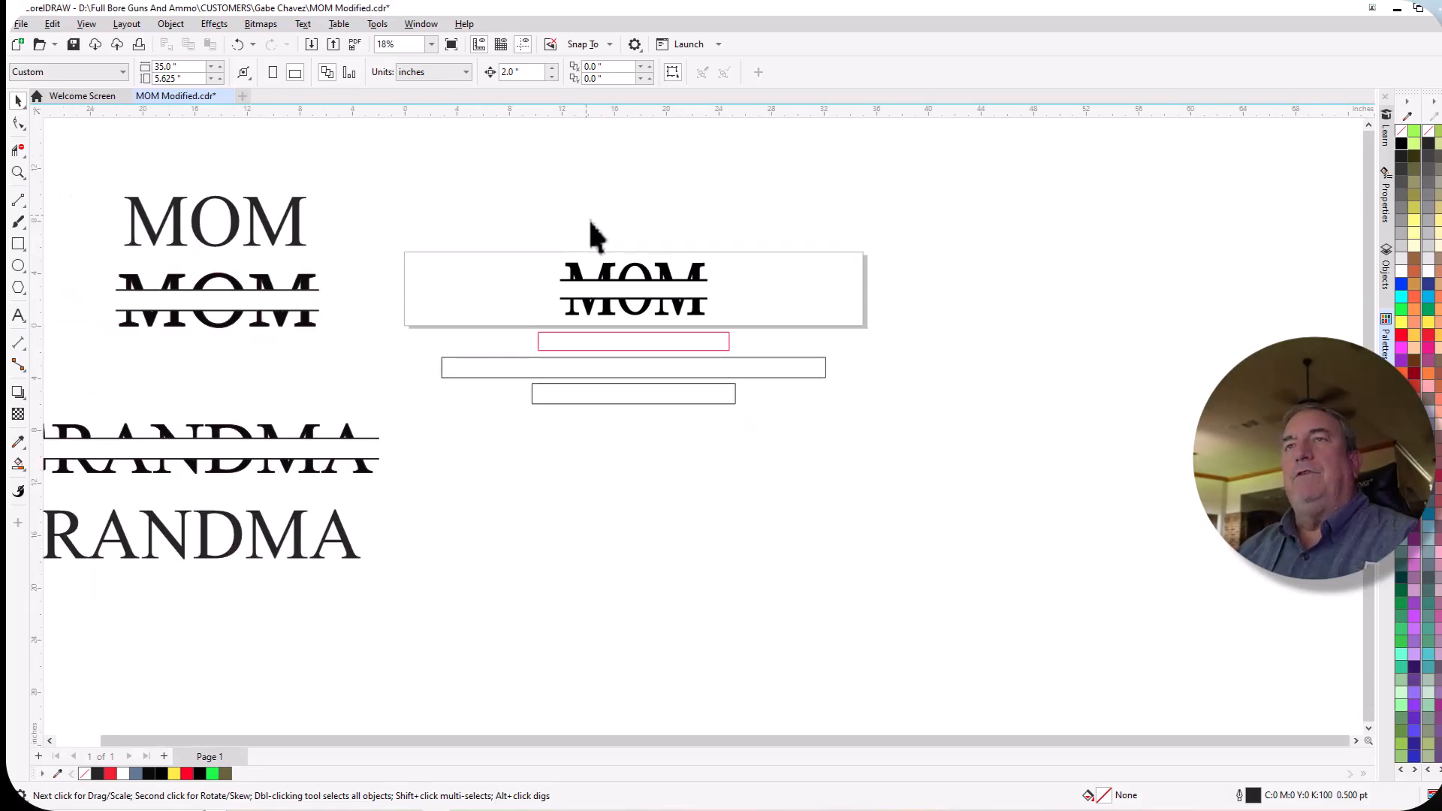
click(264, 225)
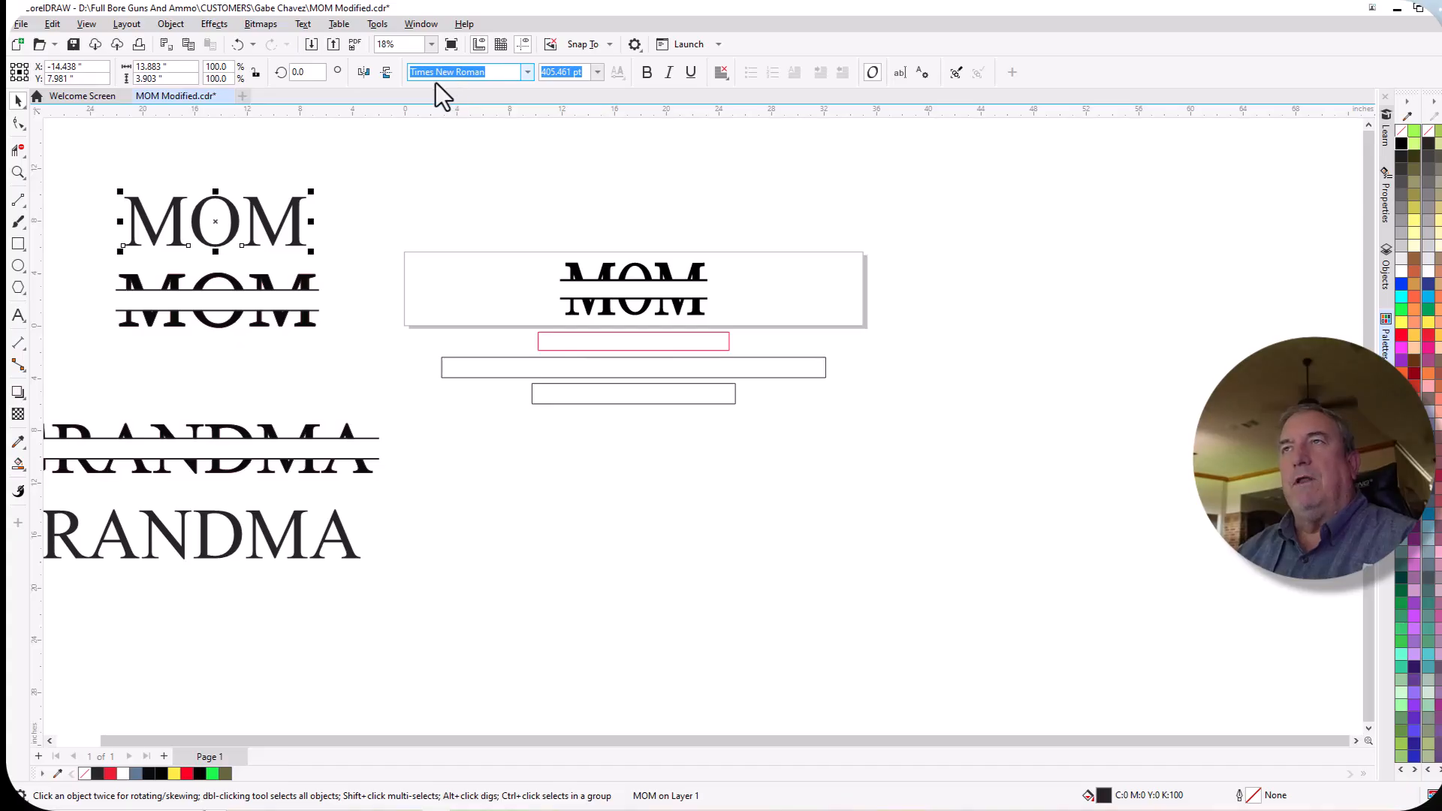
click(609, 286)
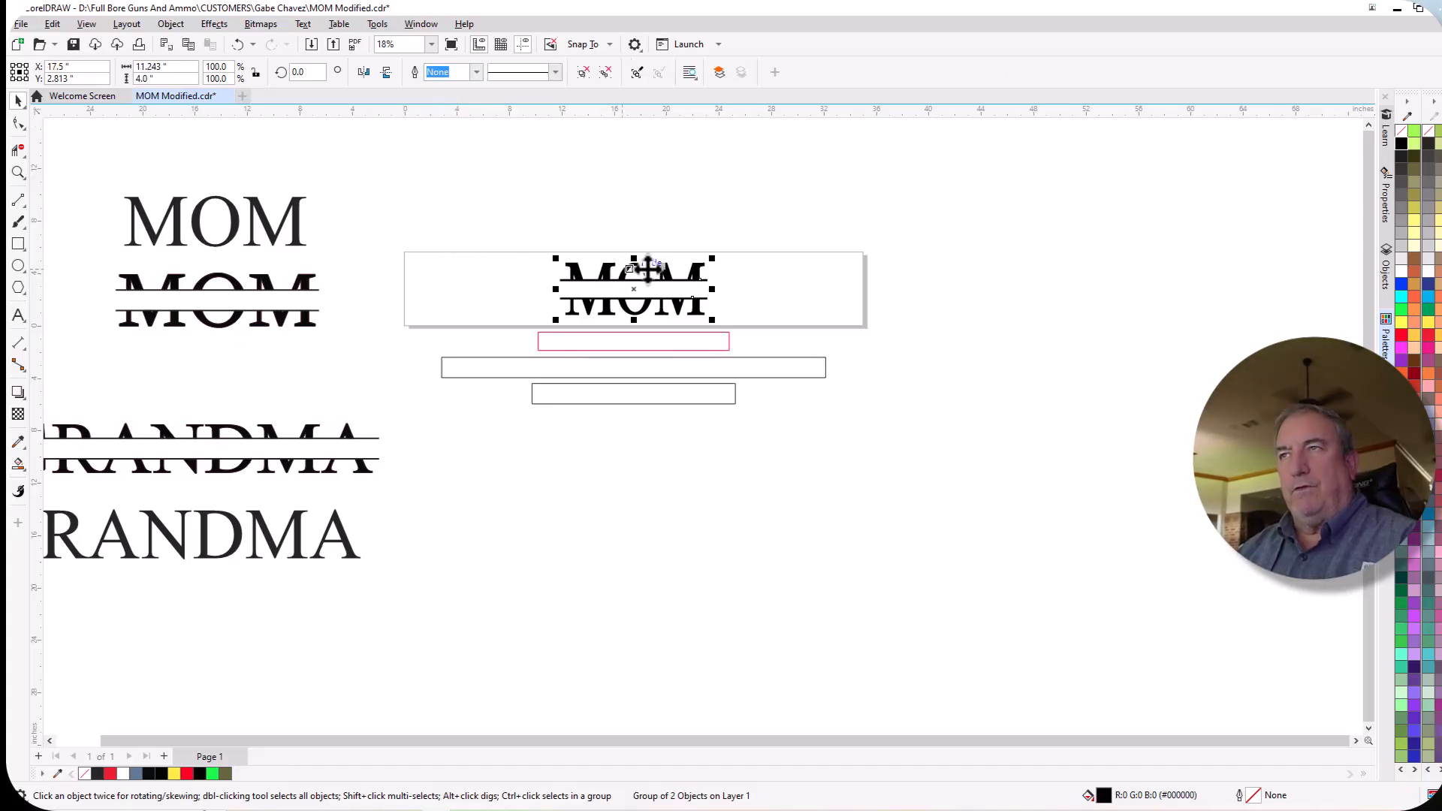
scroll(692, 274, up, 1)
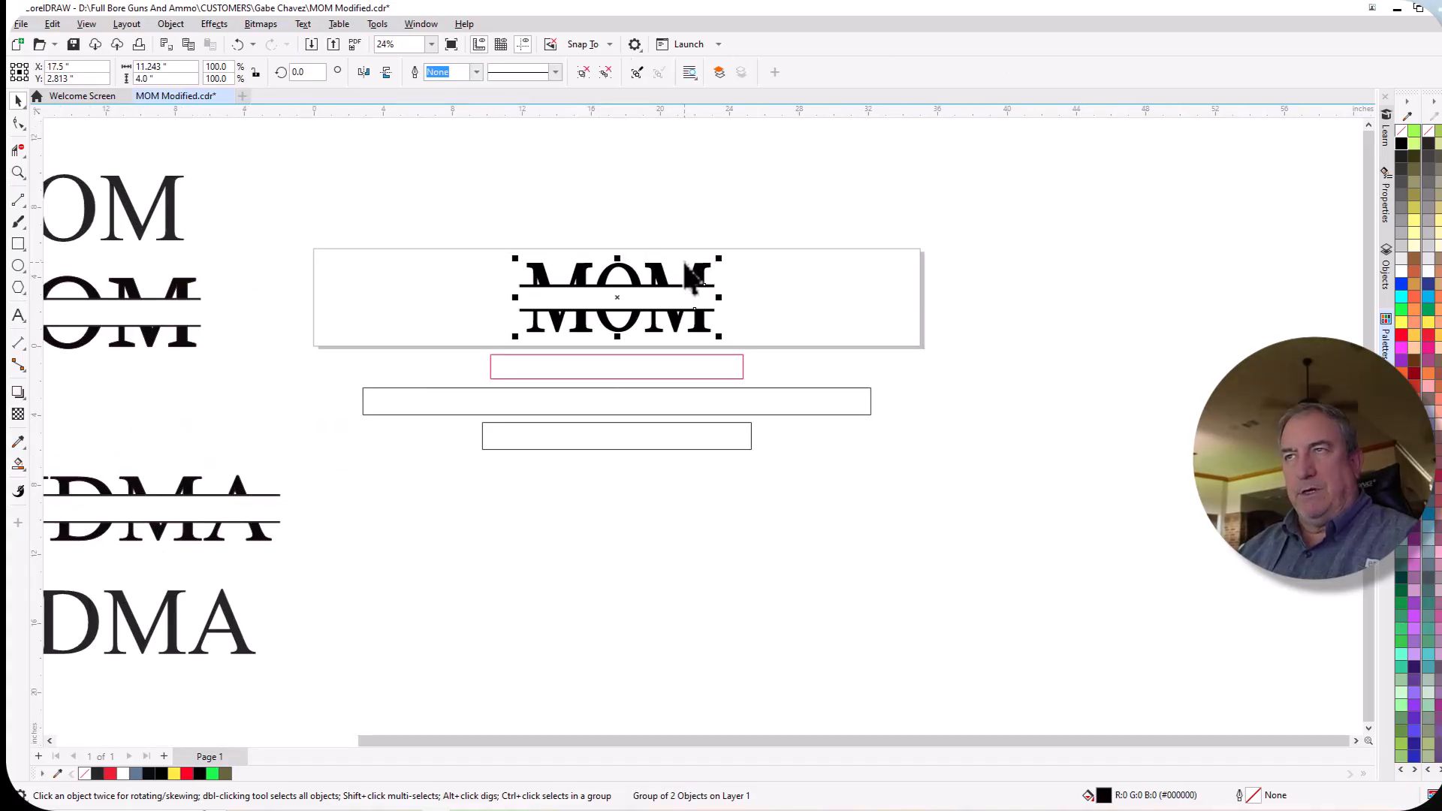
scroll(692, 274, down, 2)
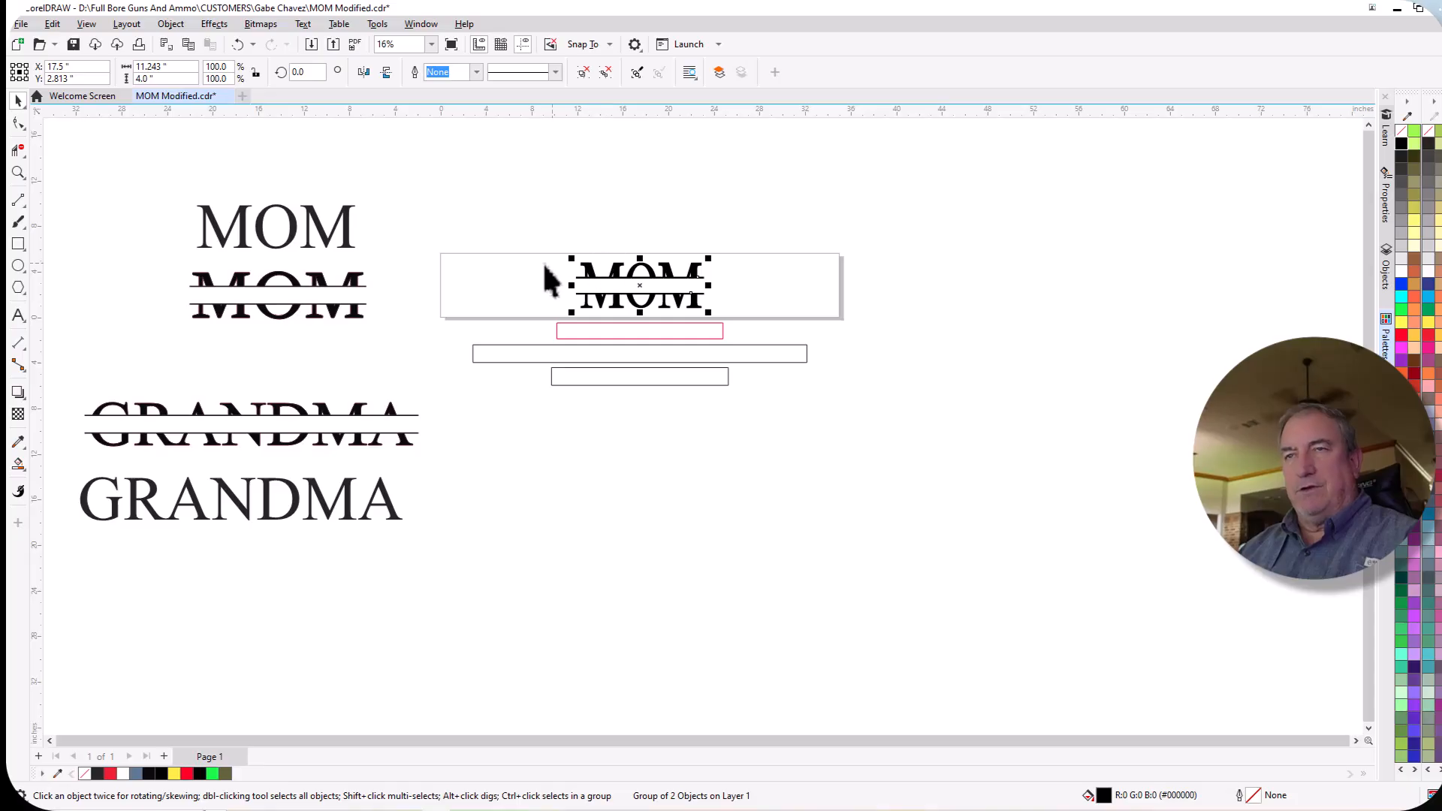
click(312, 245)
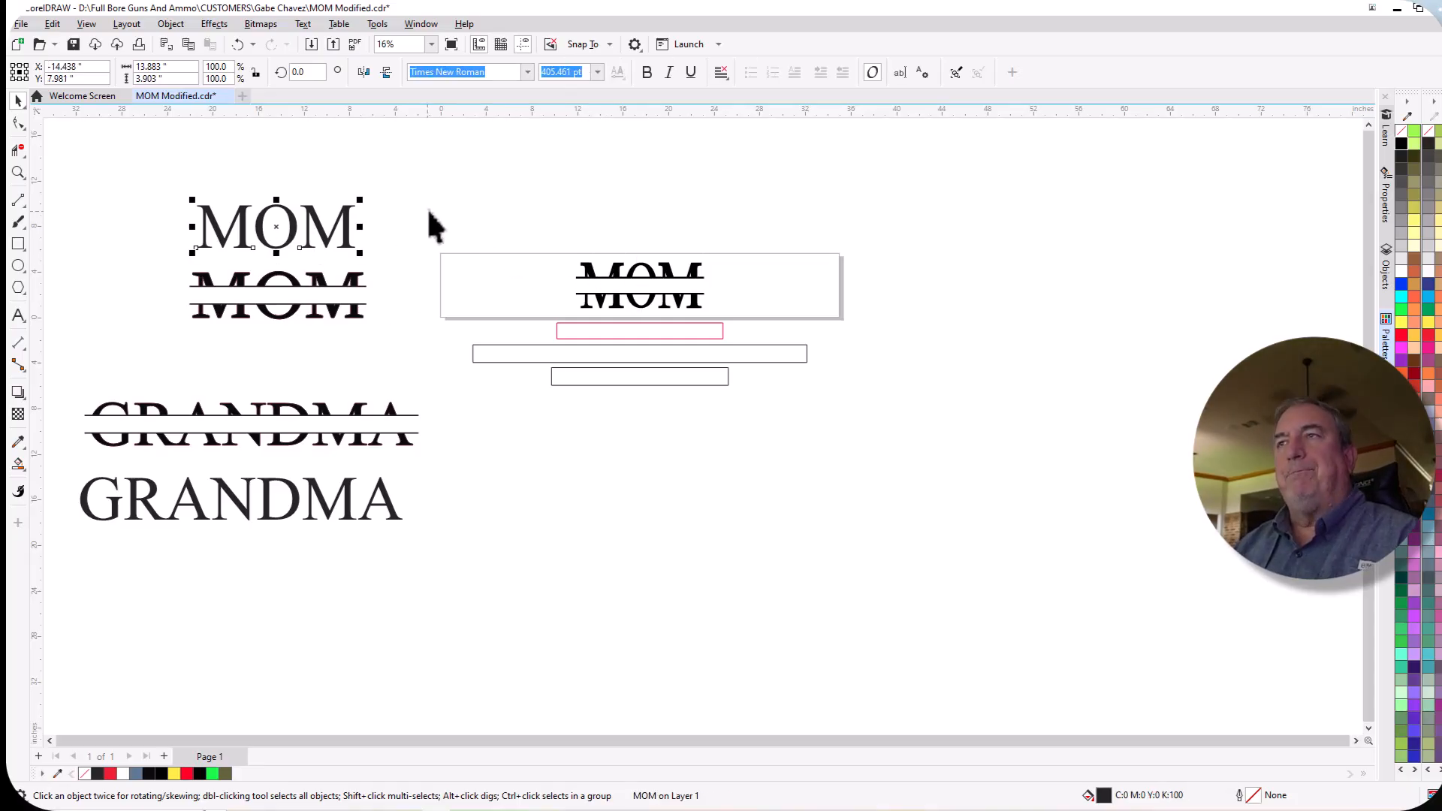
scroll(654, 267, up, 5)
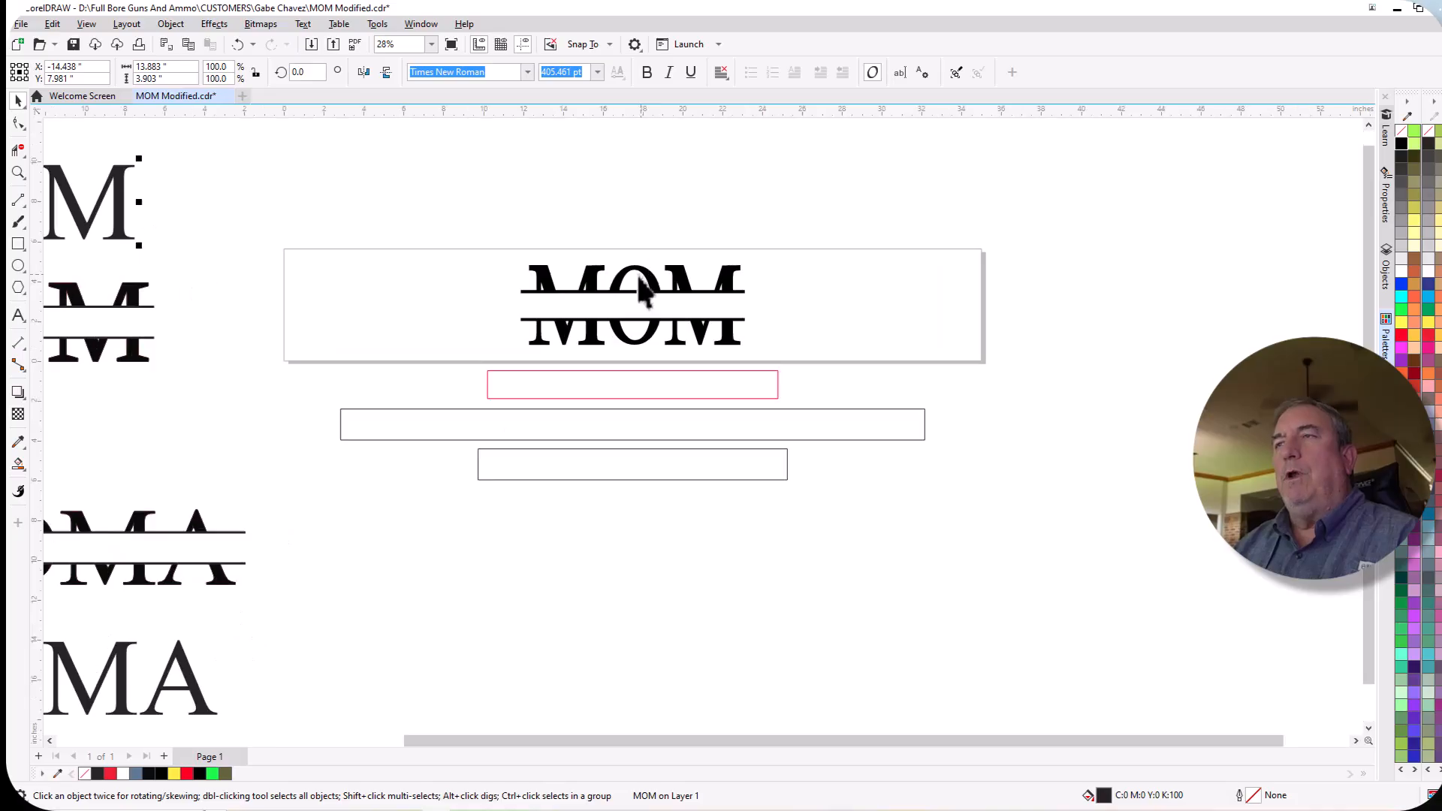
Remove the fill from the split MOM group, give it a red outline and inspect its contours.
click(566, 295)
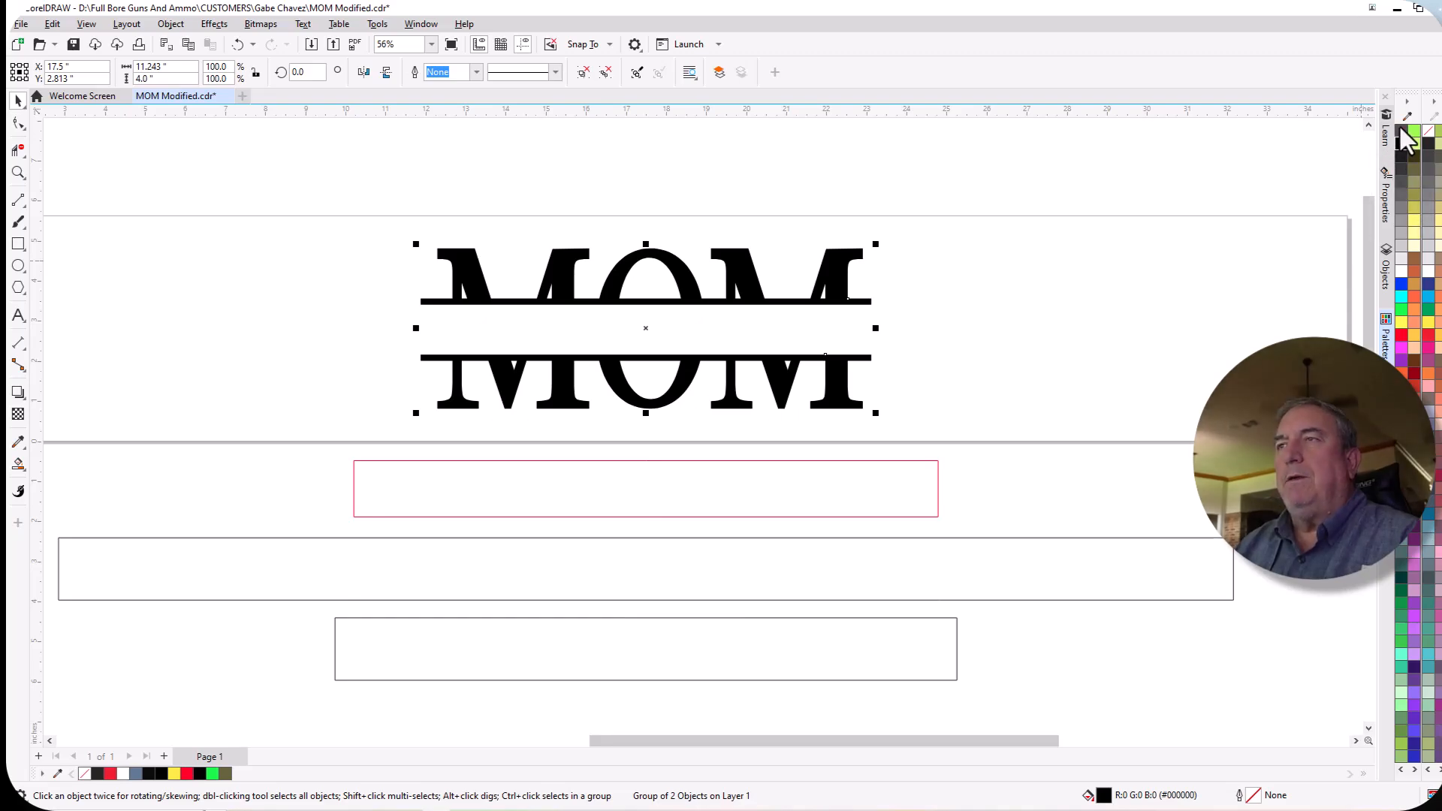
click(1401, 130)
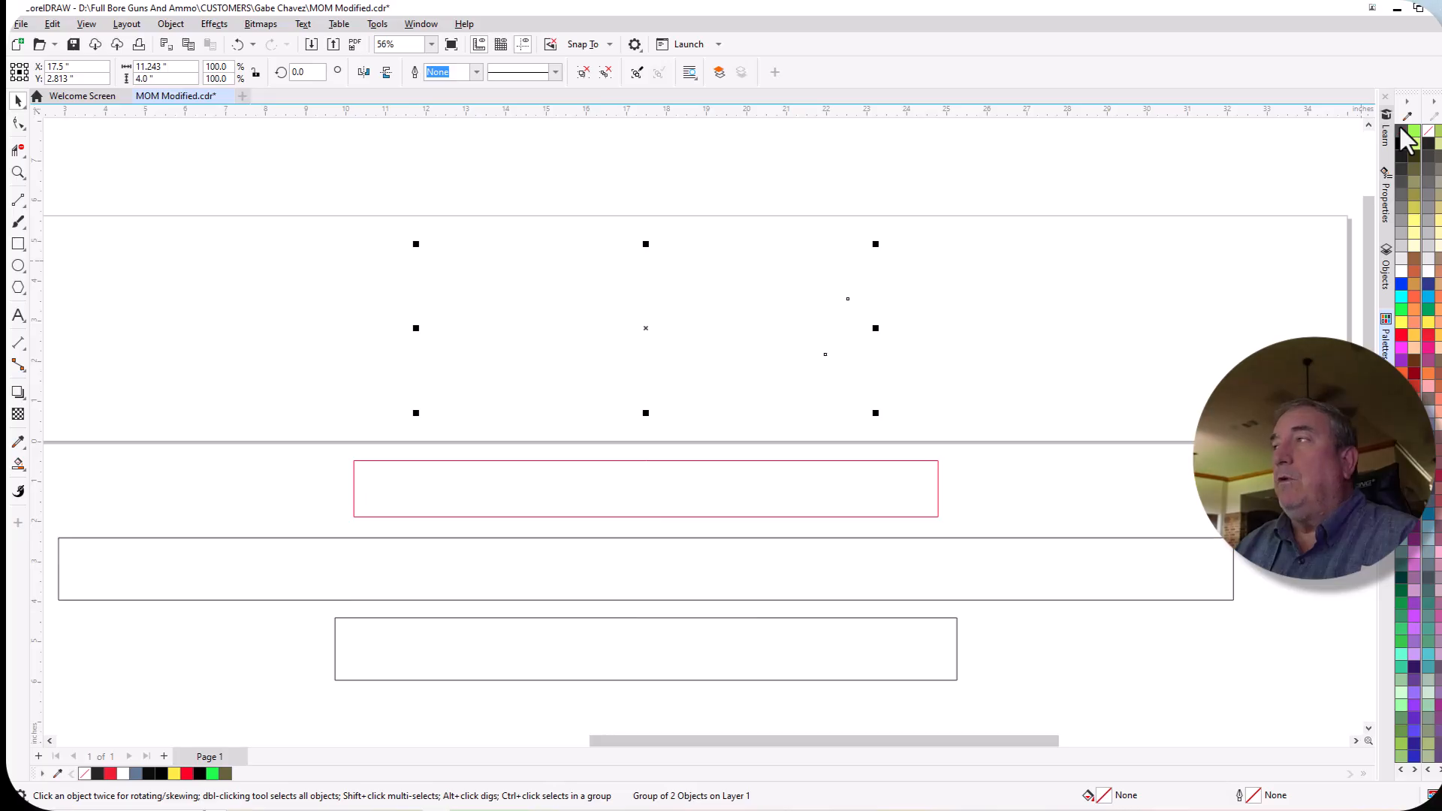
right_click(1399, 332)
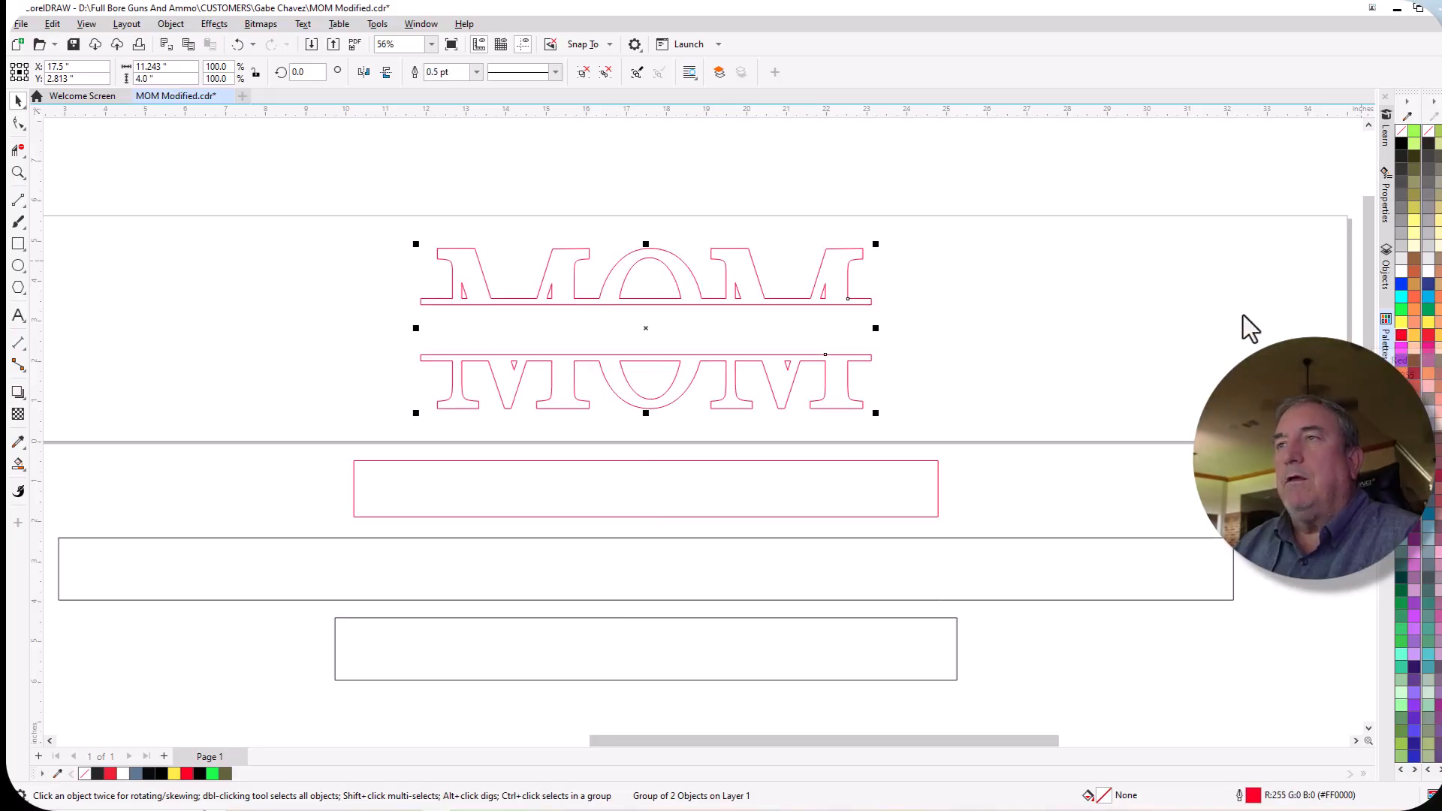
scroll(724, 299, up, 2)
scroll(827, 323, up, 1)
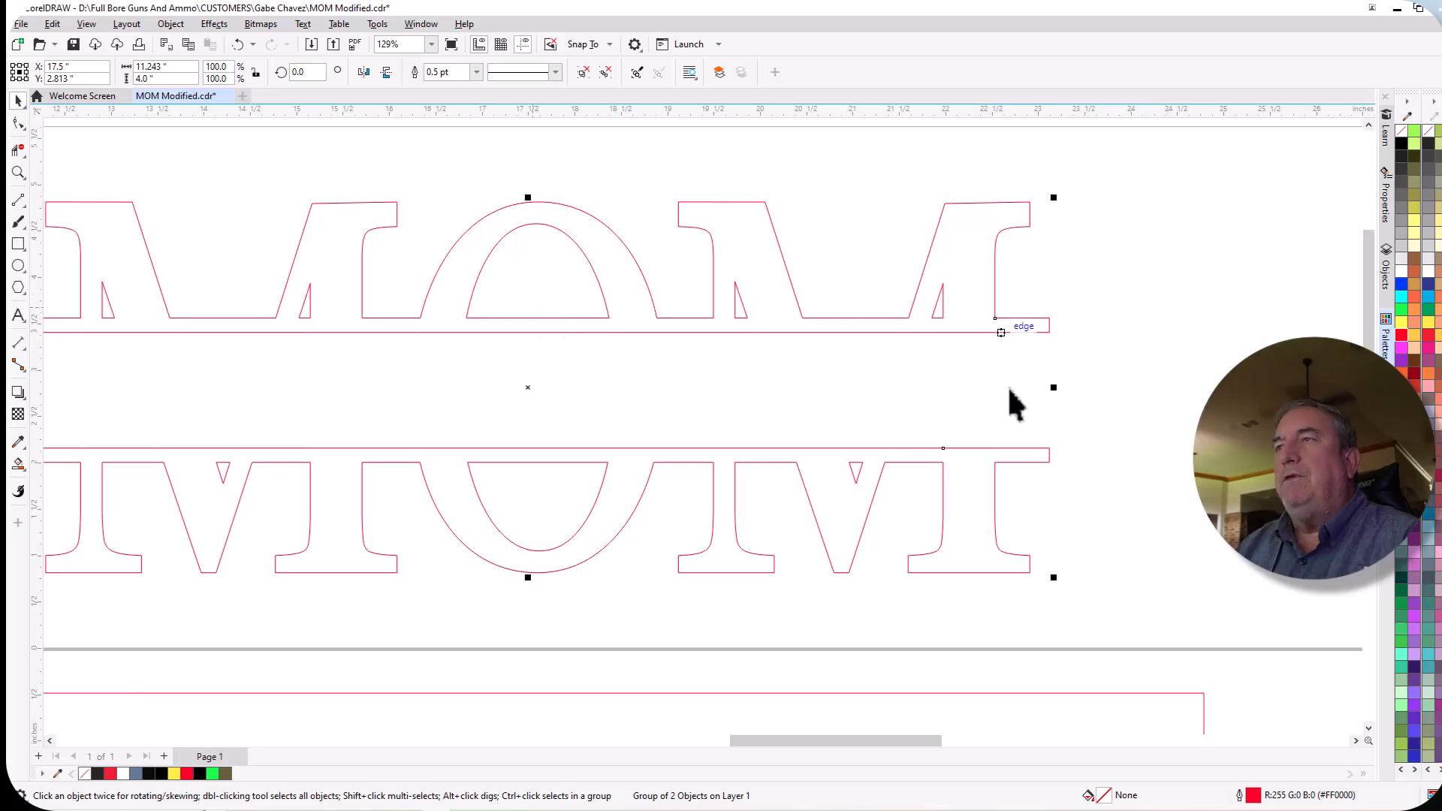
scroll(911, 482, down, 1)
scroll(911, 482, down, 1)
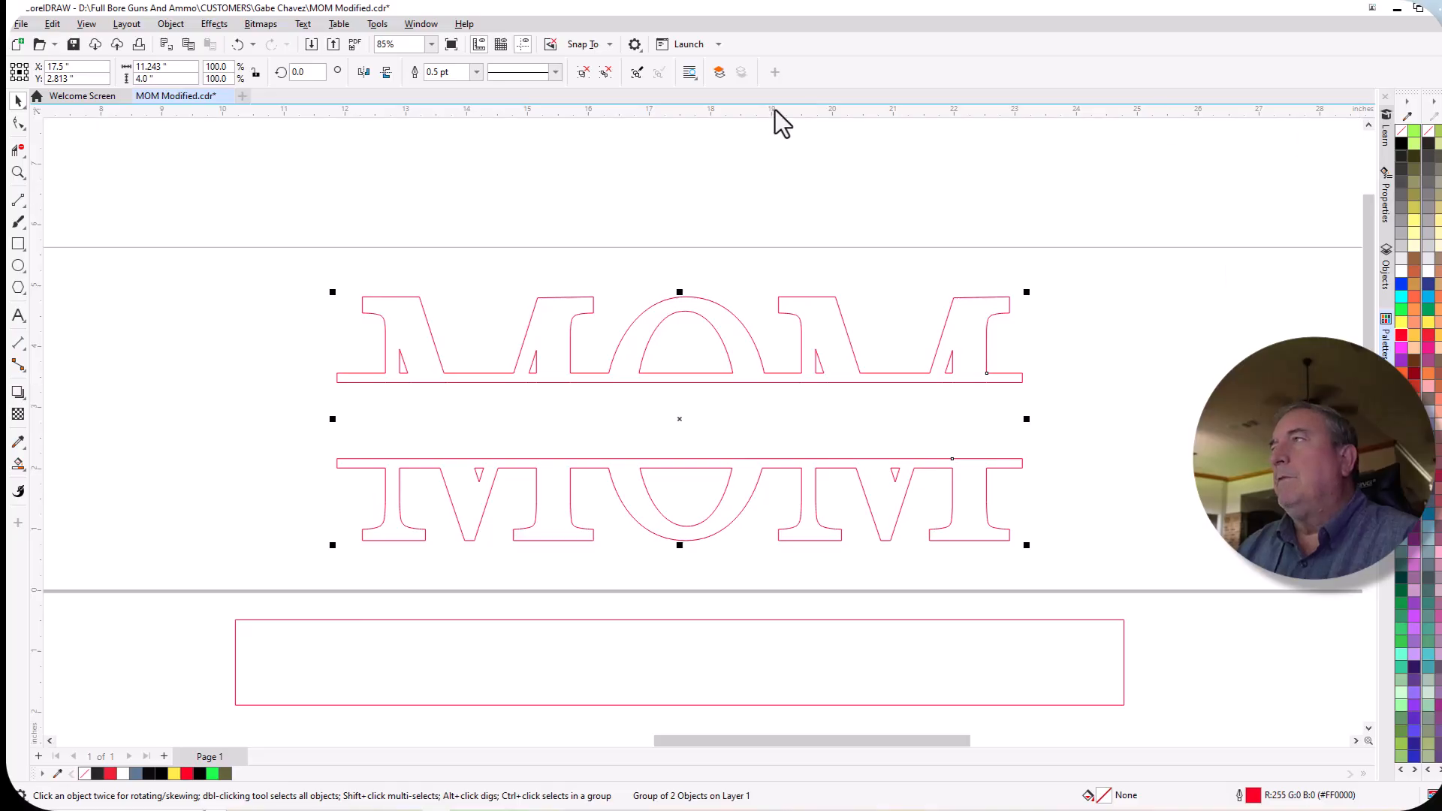
Undo the red outline and the fill removal on the split MOM group.
click(234, 45)
click(235, 45)
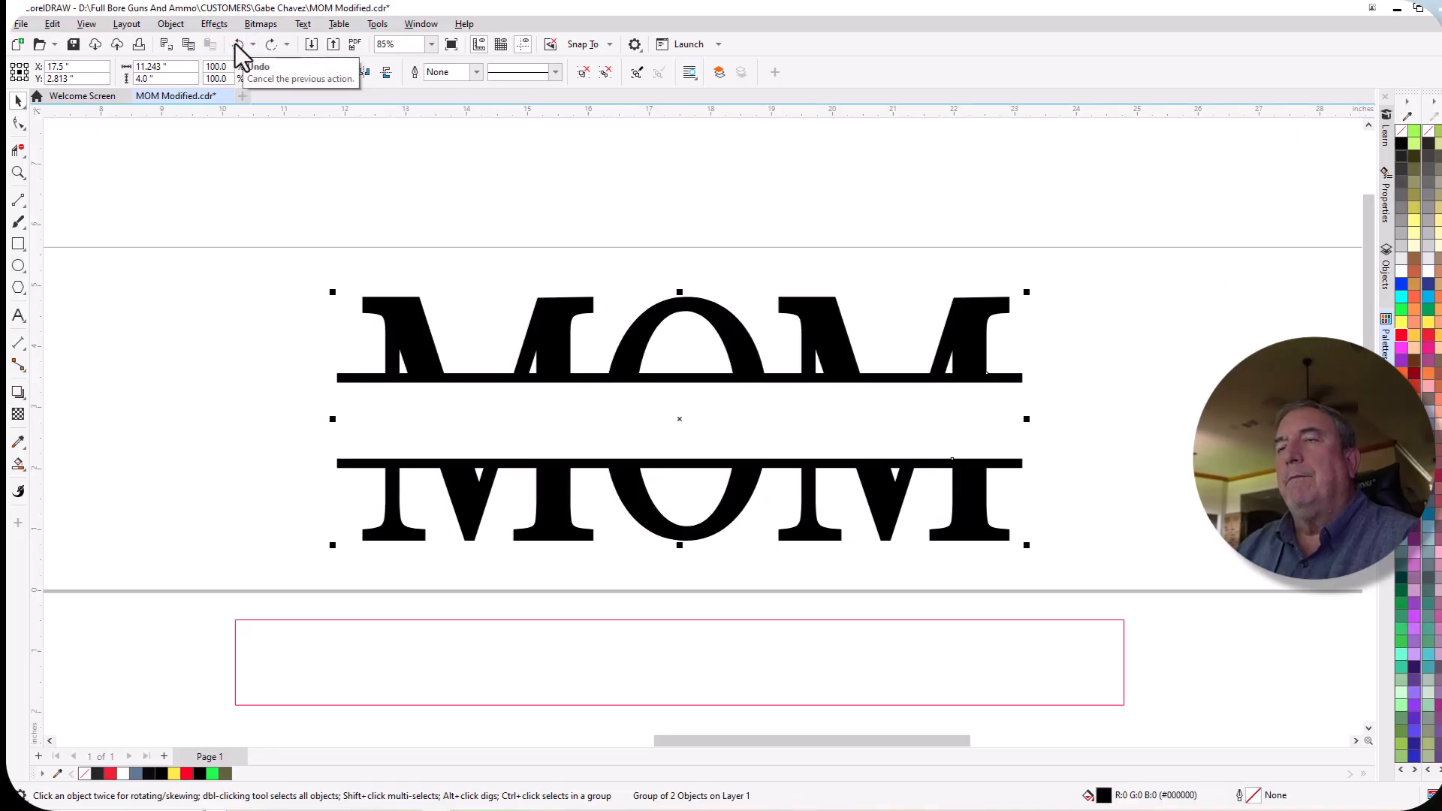
Place a copy of the plain MOM text just beyond the page's right edge, at about X 44.4 in, Y 3.7 in.
scroll(336, 197, down, 1)
scroll(336, 197, down, 7)
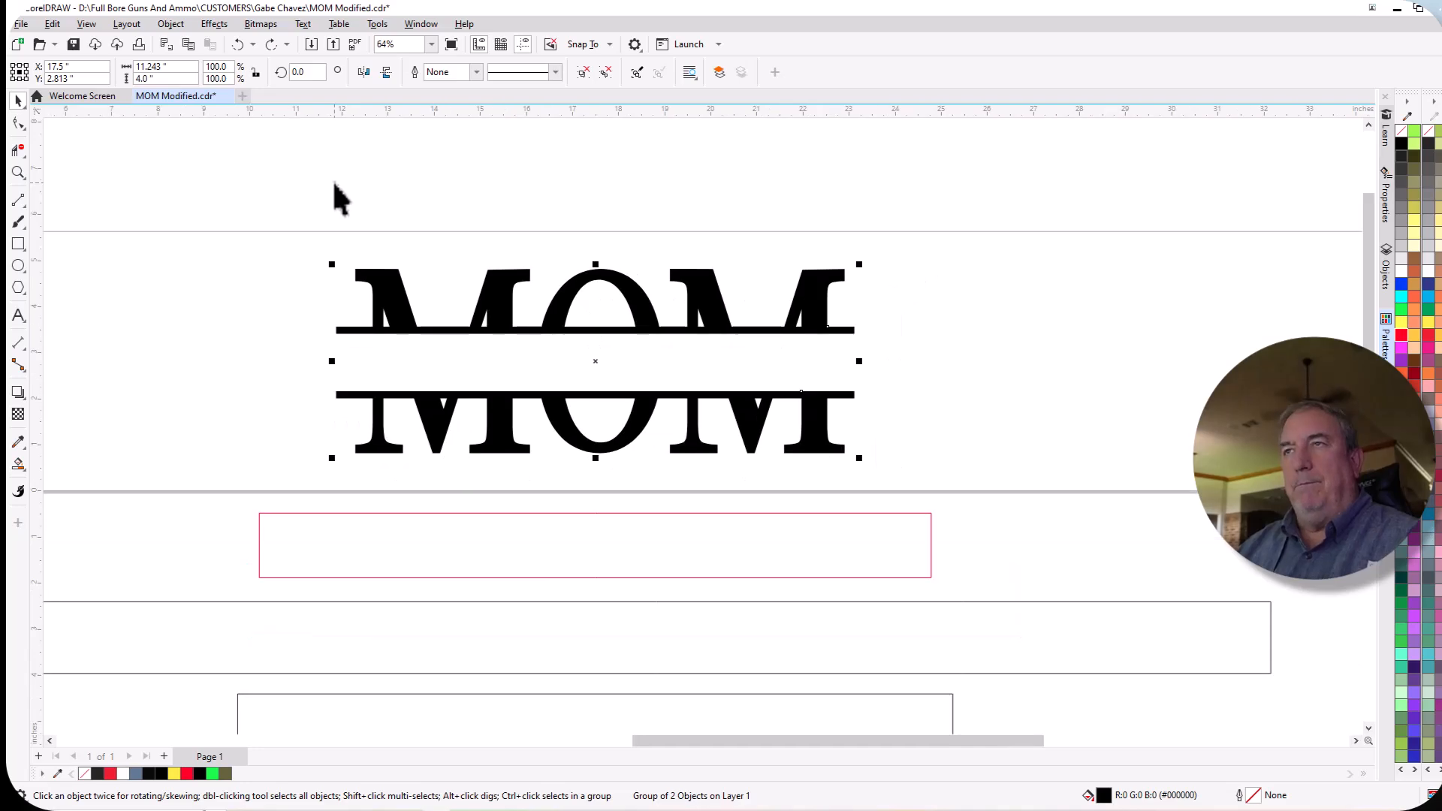
scroll(484, 221, down, 4)
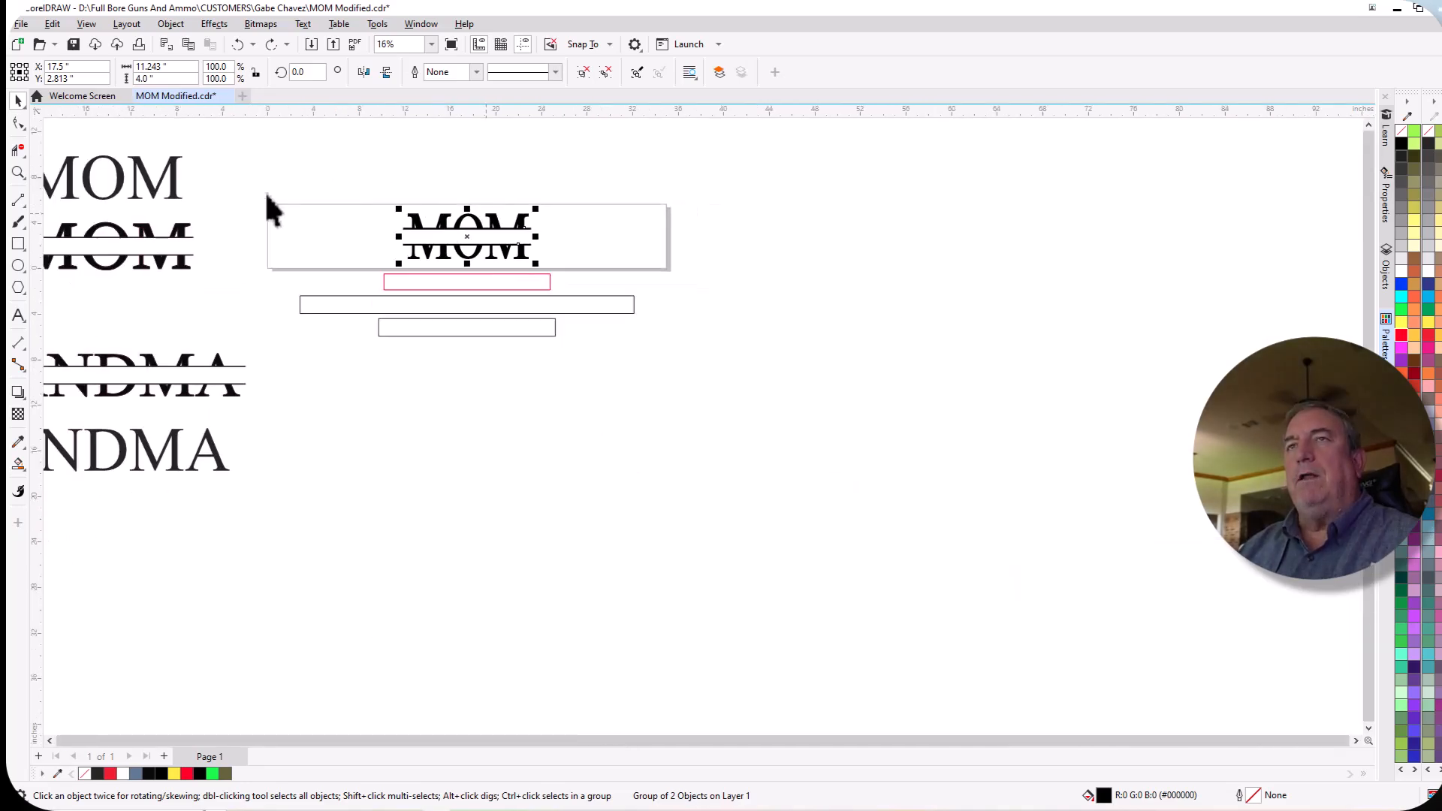
click(150, 184)
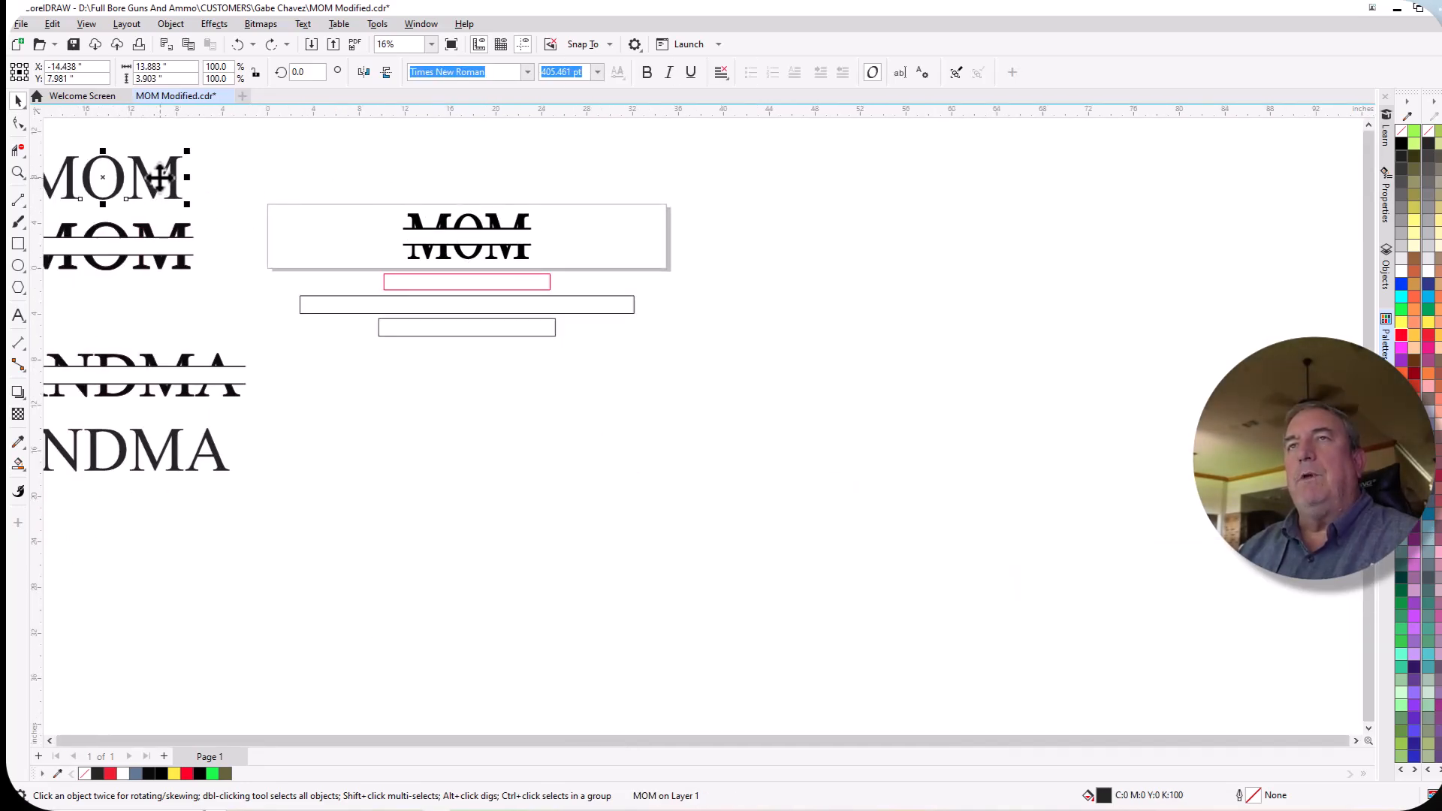
scroll(244, 197, down, 1)
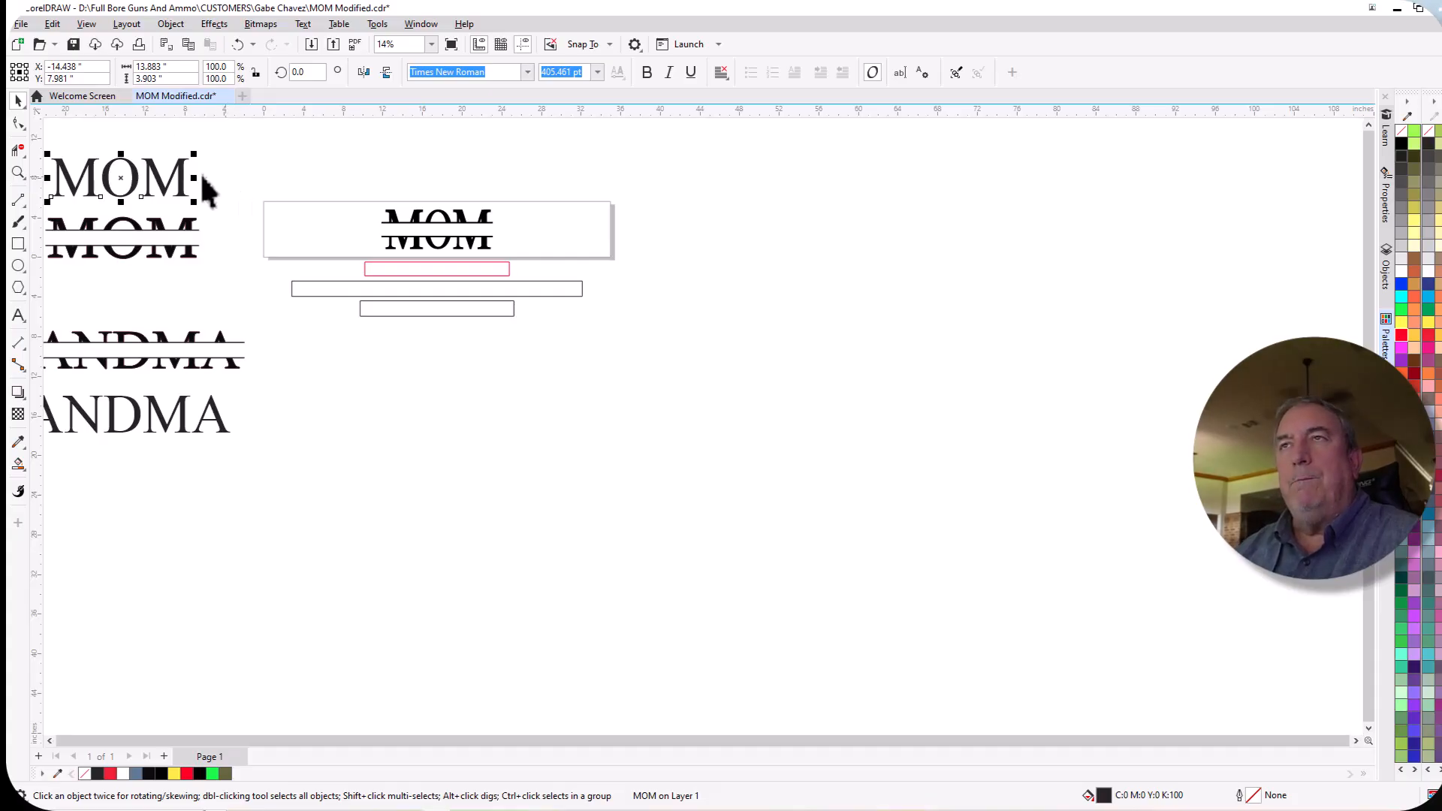
drag(154, 175, 732, 220)
scroll(382, 212, up, 3)
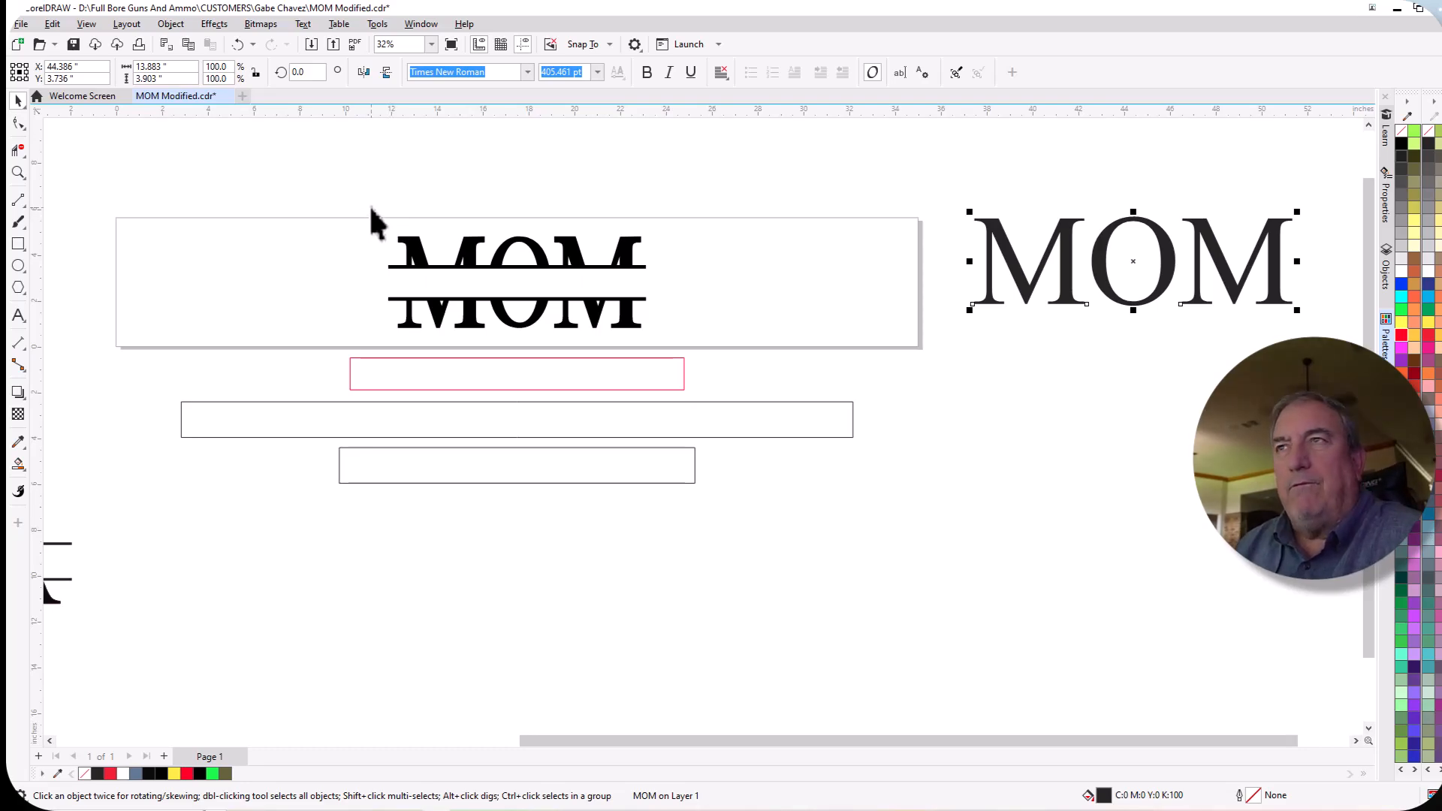
scroll(371, 206, up, 1)
scroll(371, 206, down, 2)
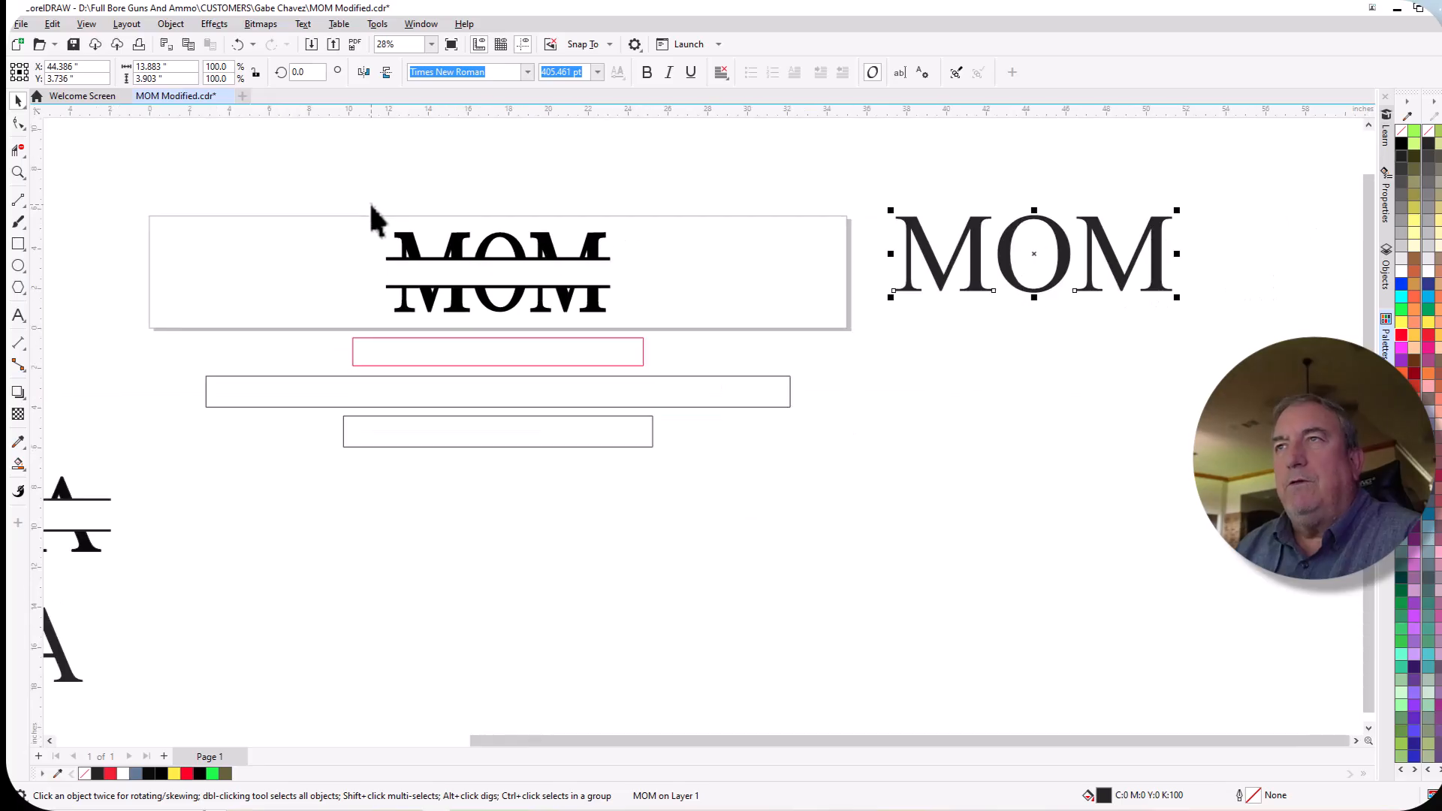
scroll(383, 210, up, 2)
scroll(389, 213, down, 1)
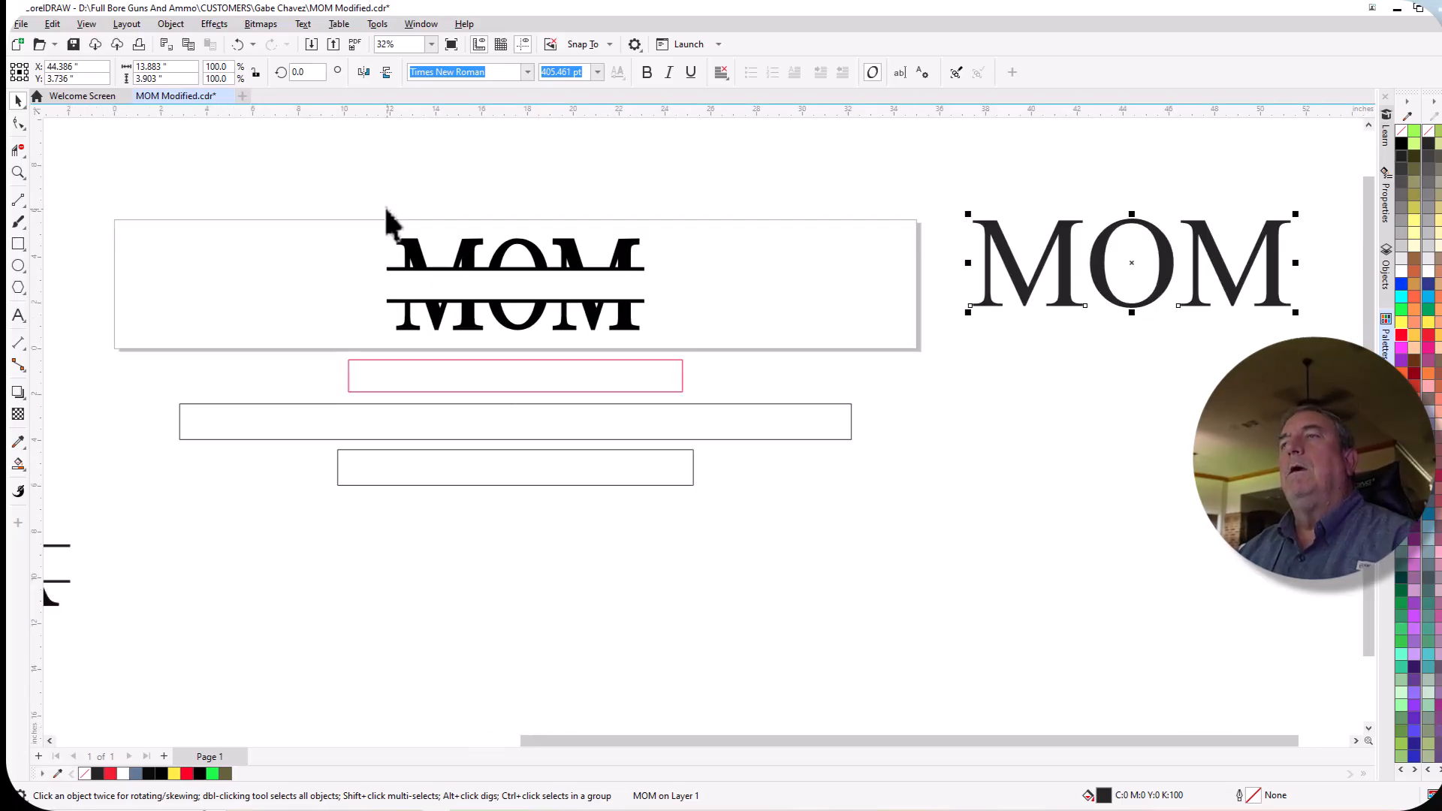
scroll(386, 209, down, 1)
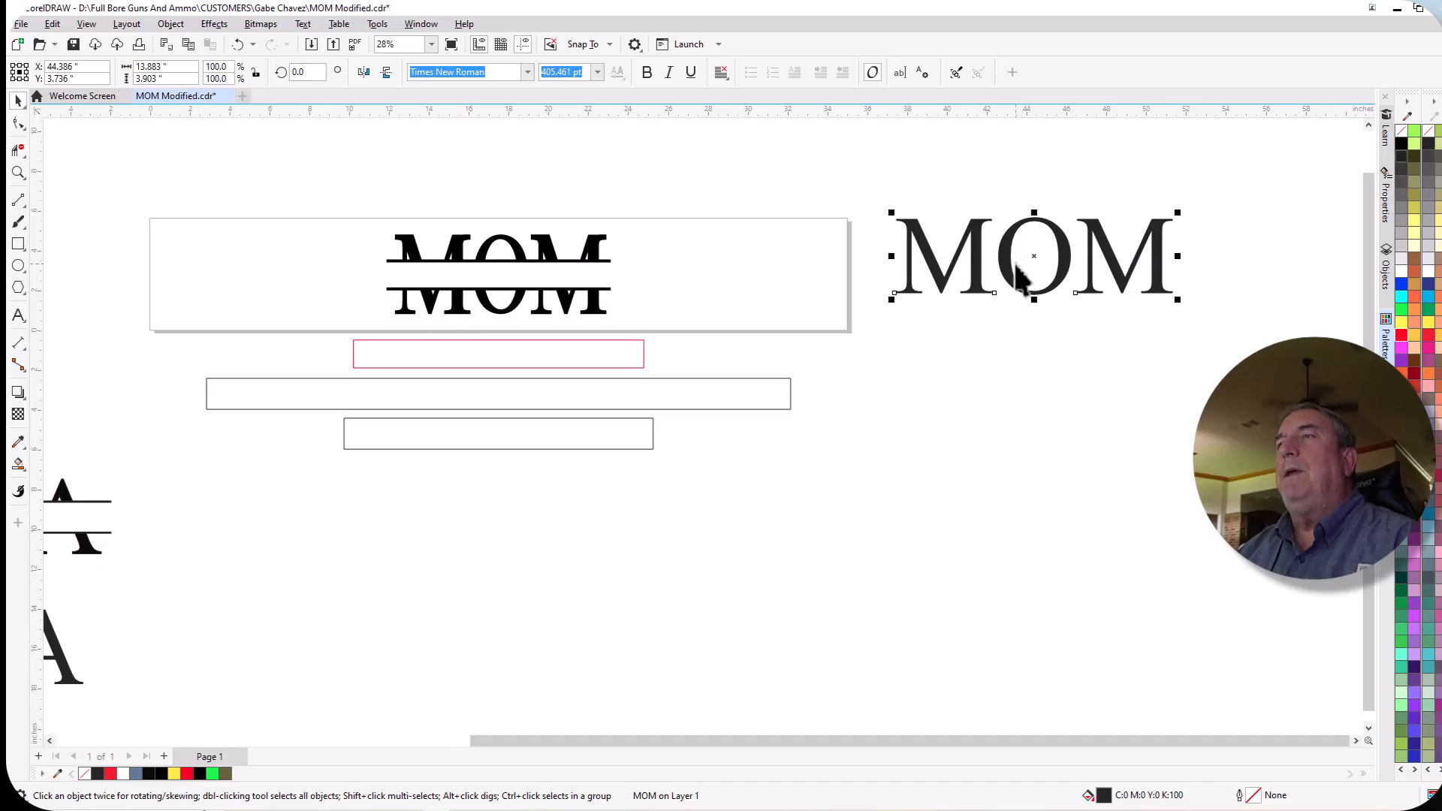
Nudge the split MOM group 6 in upward so it sits above the page at Y 8.813 in.
click(462, 267)
scroll(721, 338, down, 1)
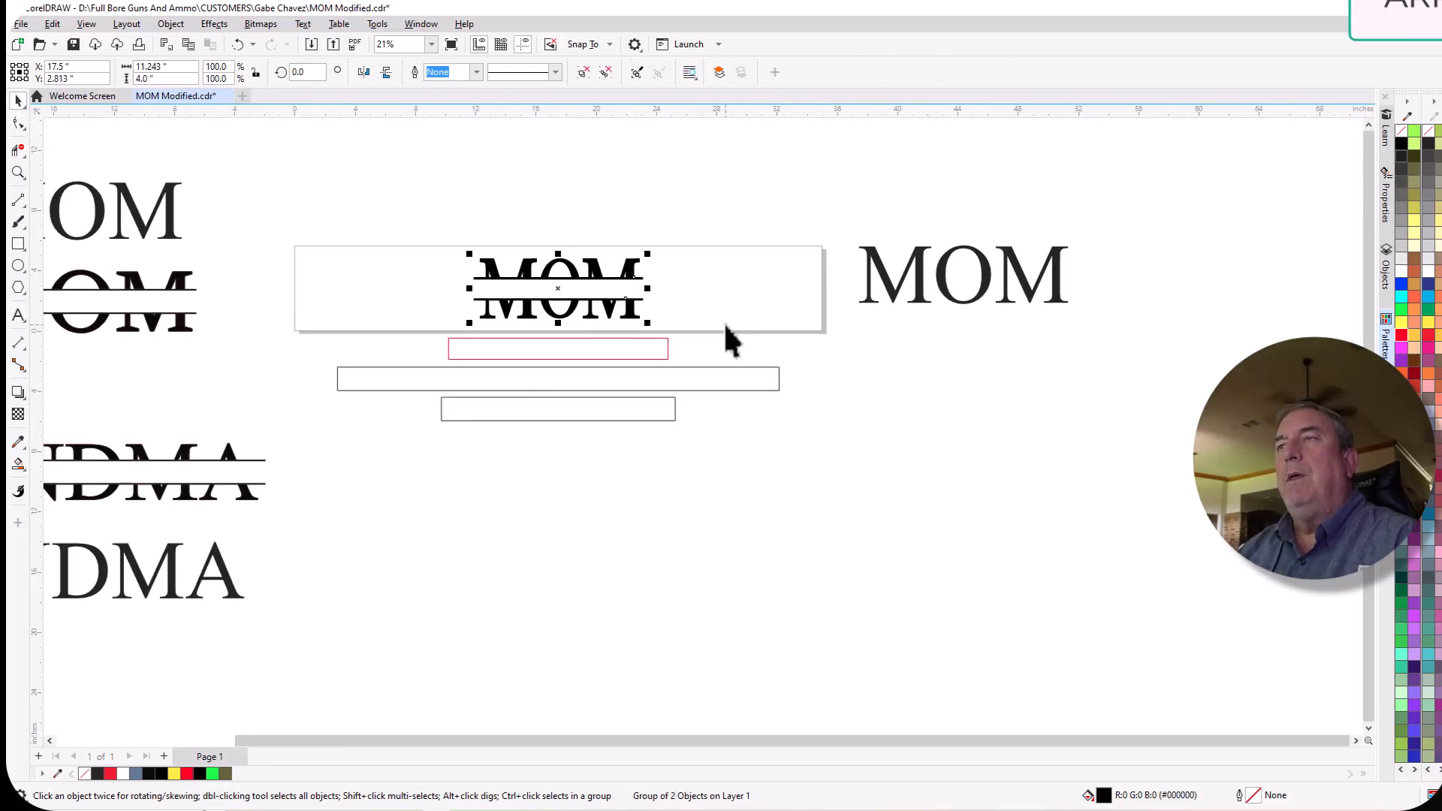
key(shift+Up)
key(shift+Up)
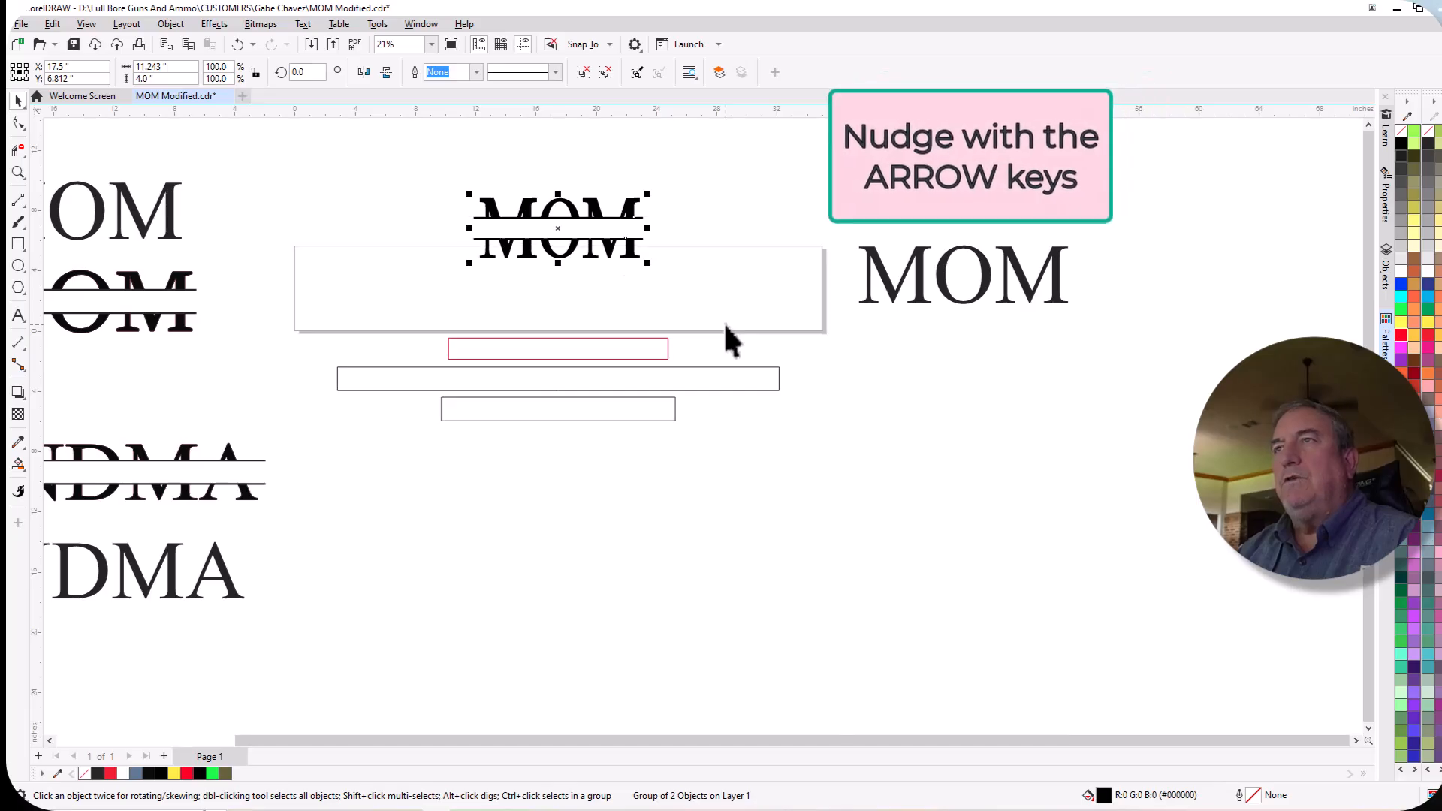
key(shift+Up)
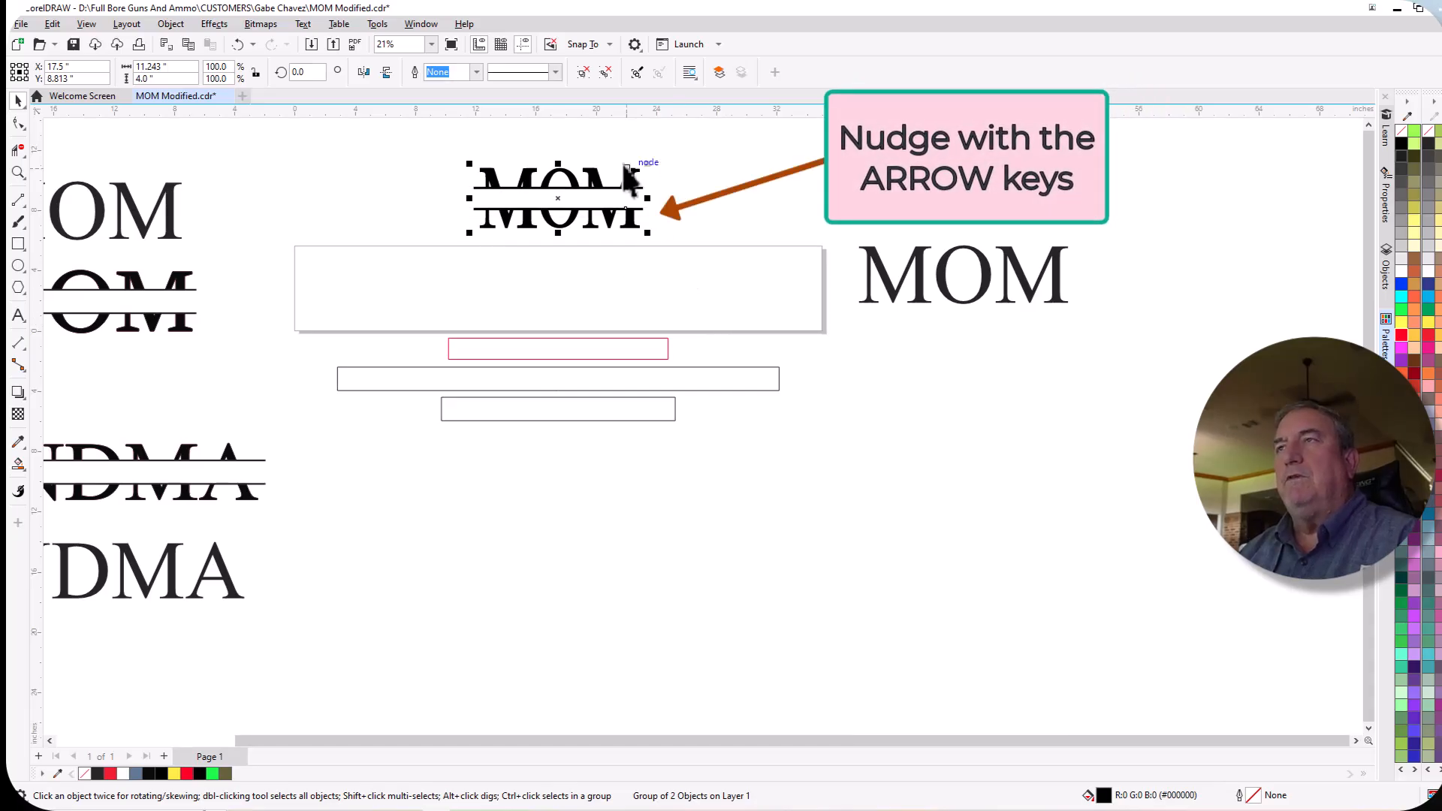
Center the plain MOM text on the page.
click(927, 280)
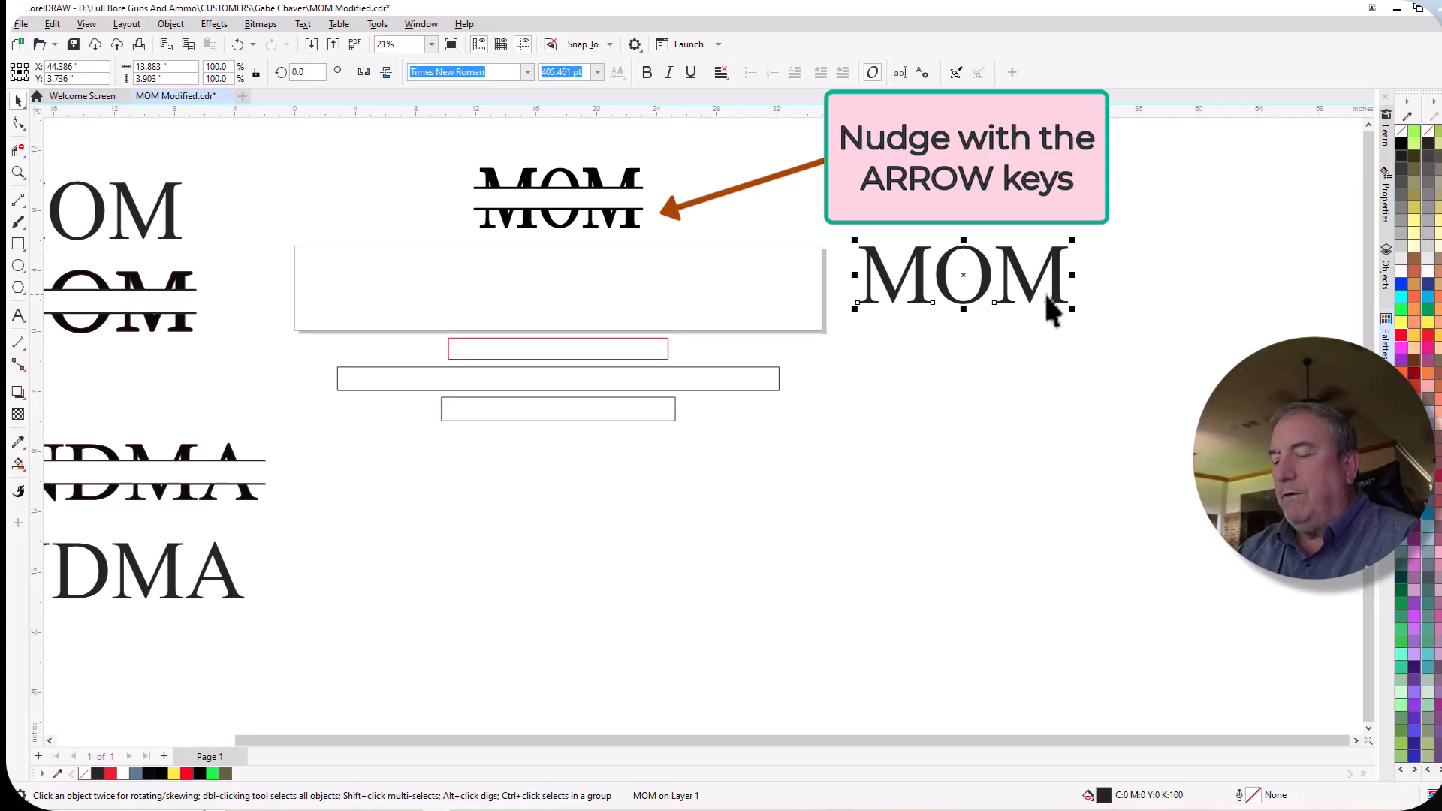
key(p)
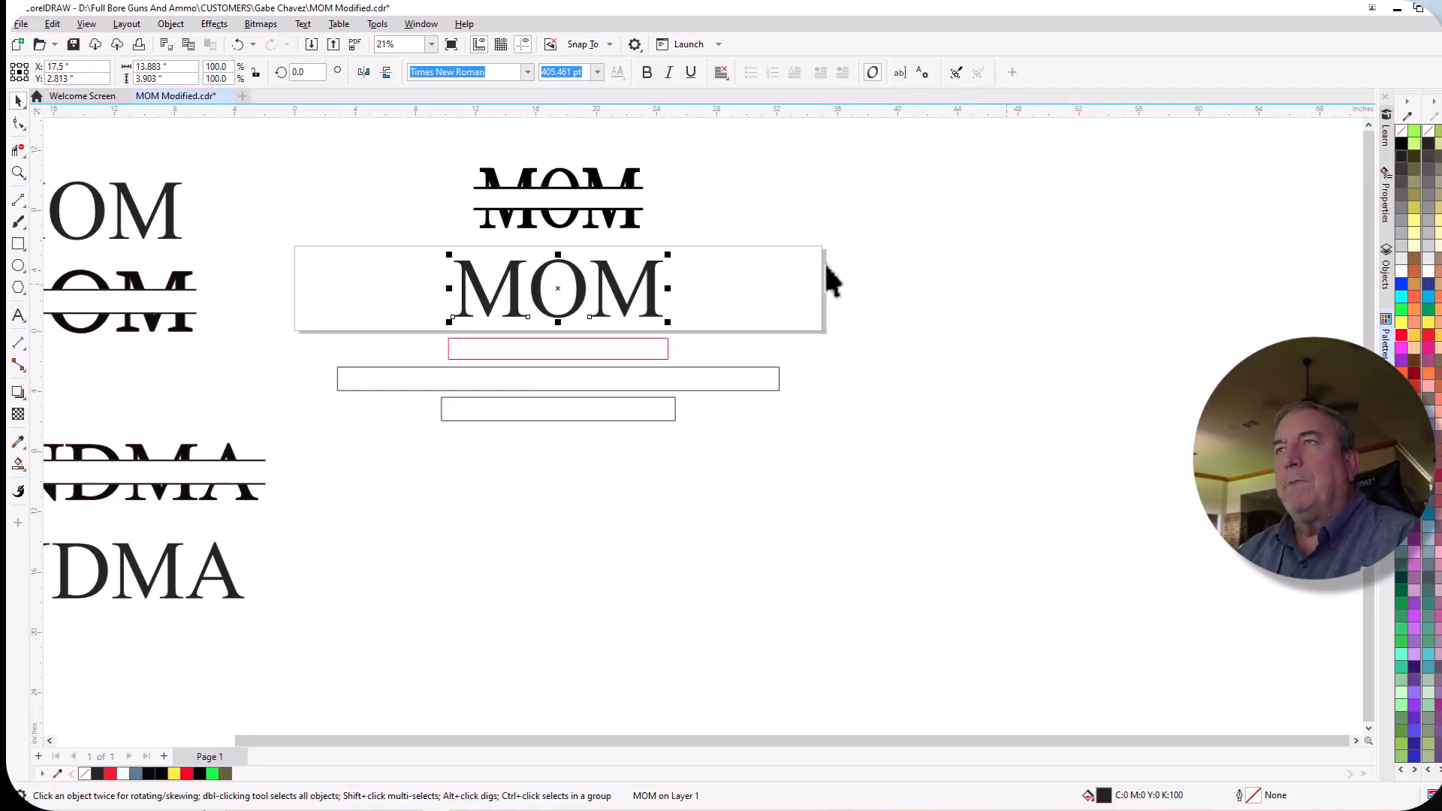
Draw a rectangle about 11.24 by 1.4 in across the split MOM's gap, between the midpoints of the two bars' ends.
scroll(532, 203, up, 2)
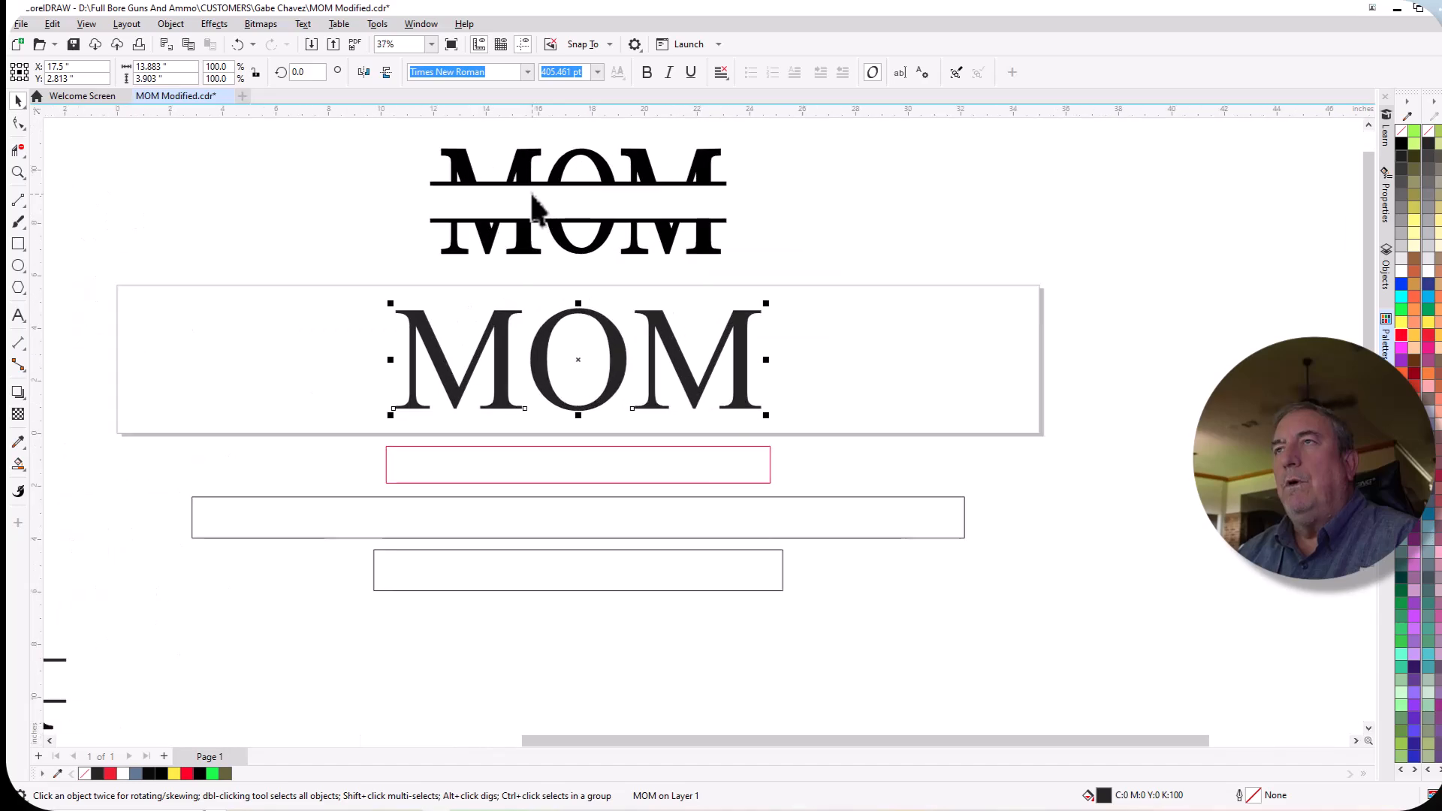
scroll(578, 135, up, 2)
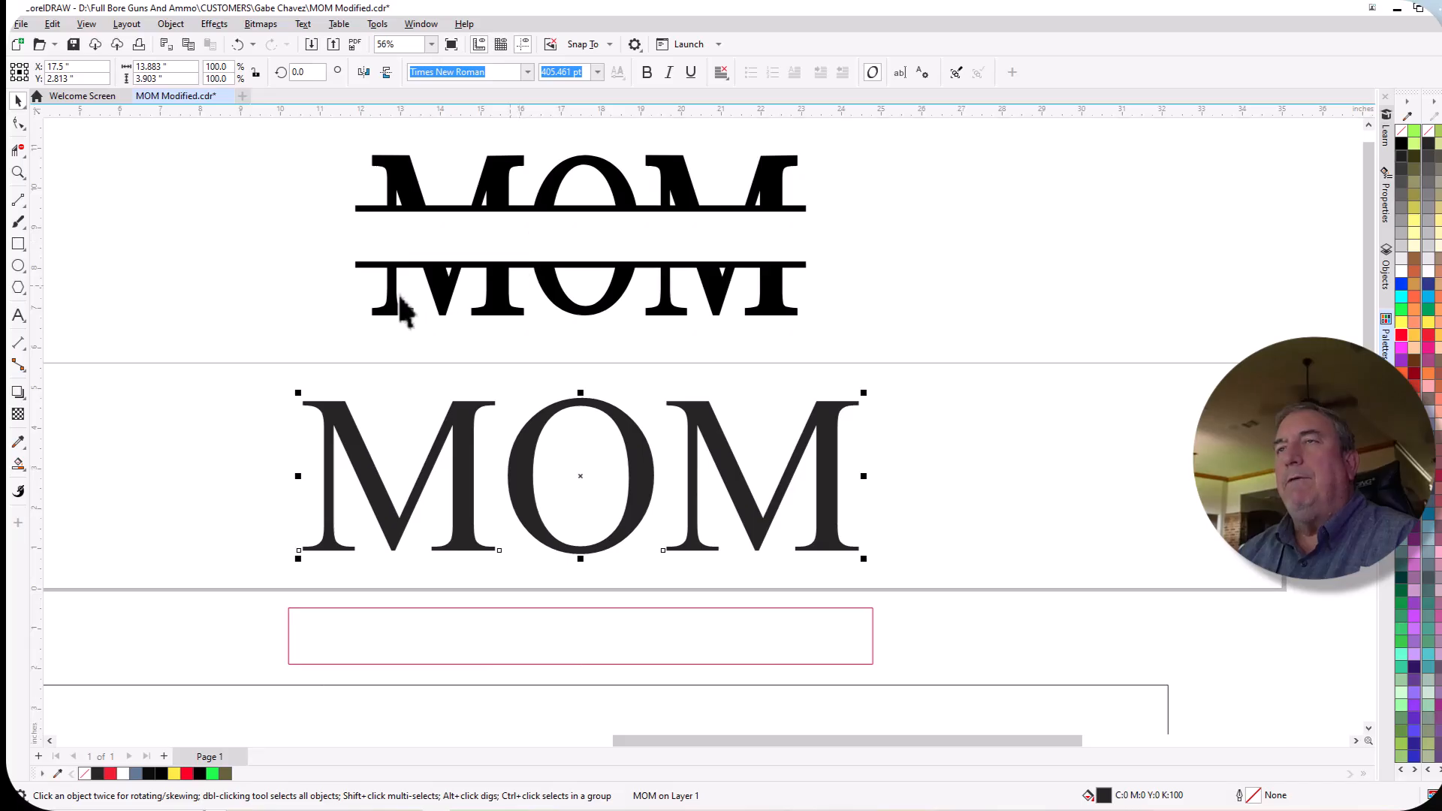
click(18, 245)
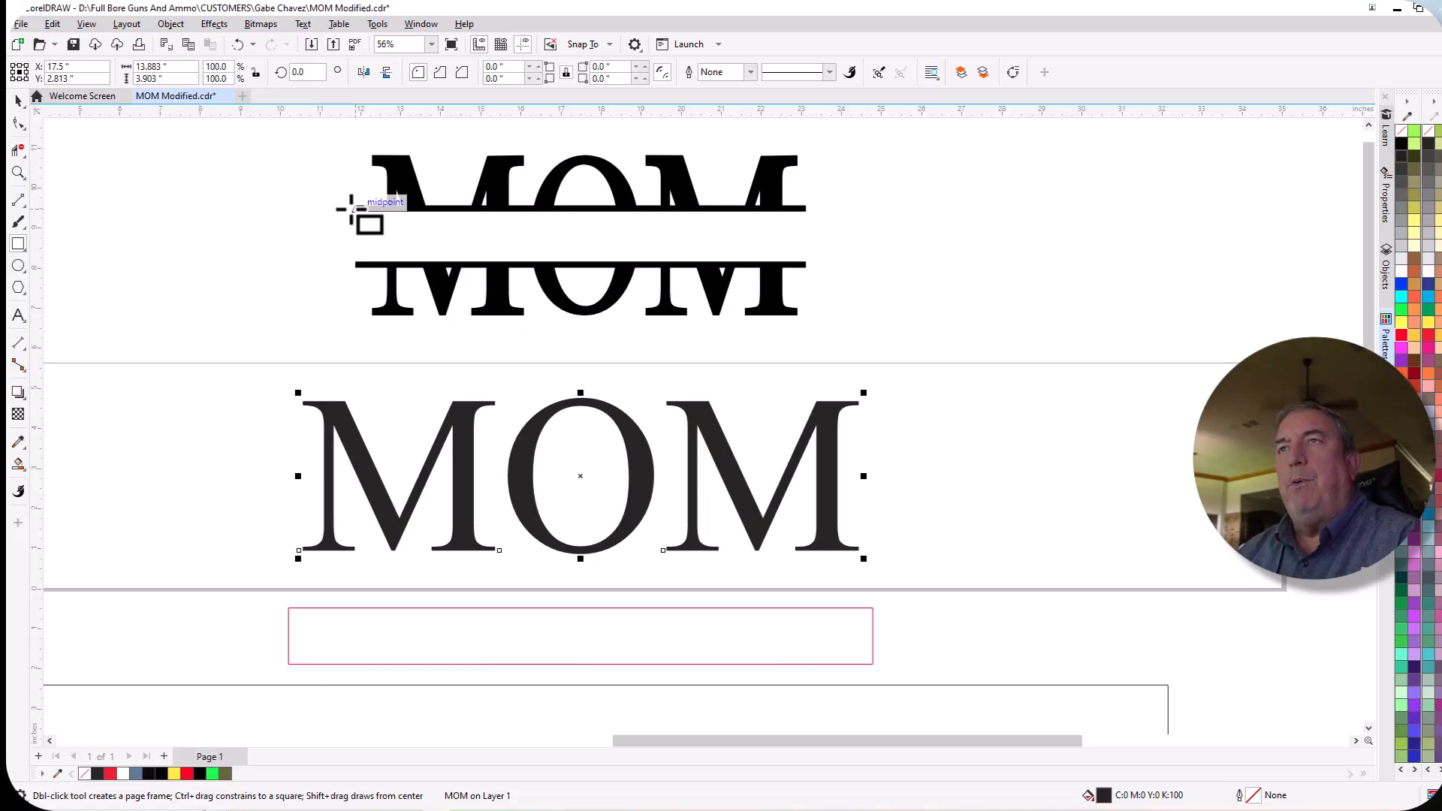
scroll(356, 210, up, 4)
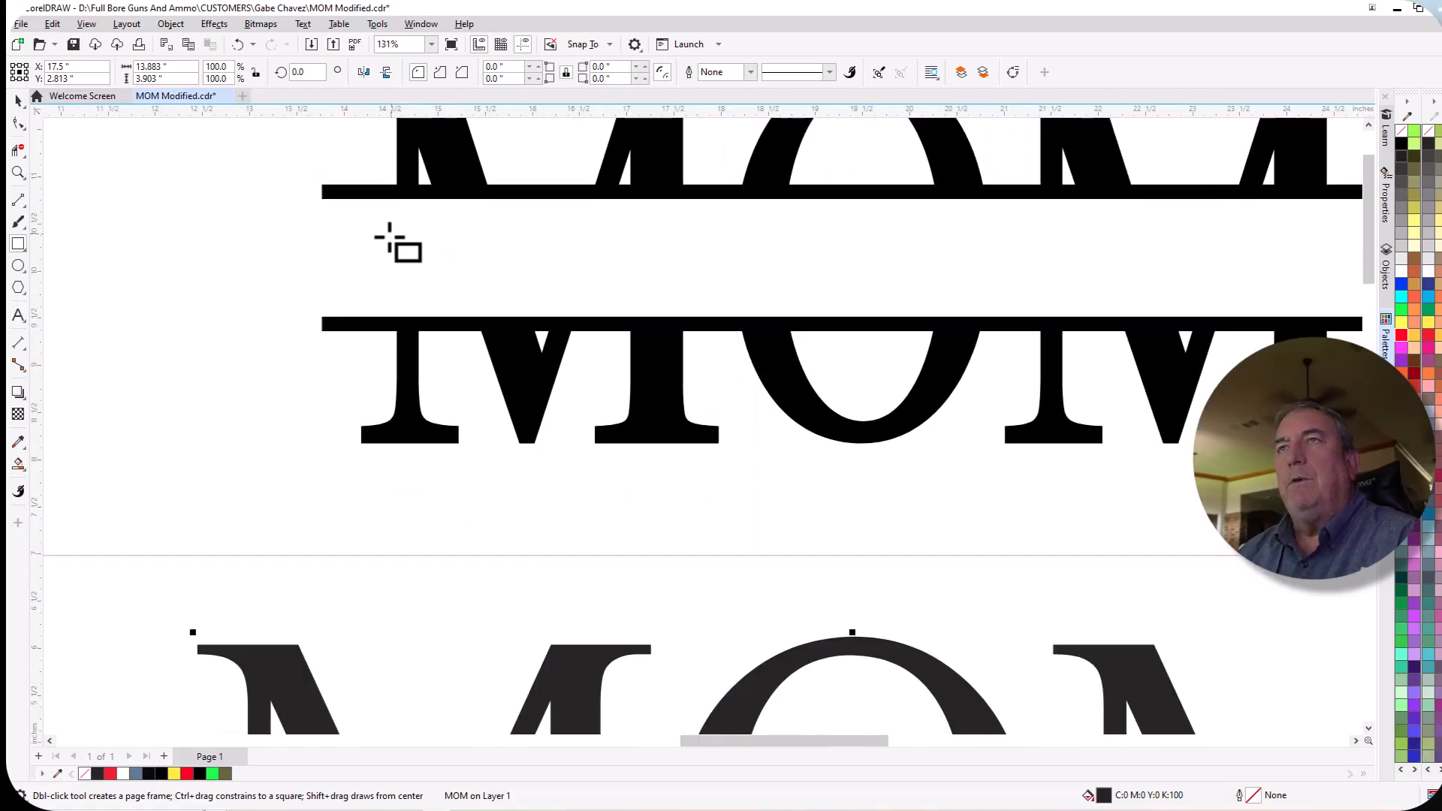
scroll(398, 233, down, 4)
scroll(469, 135, up, 3)
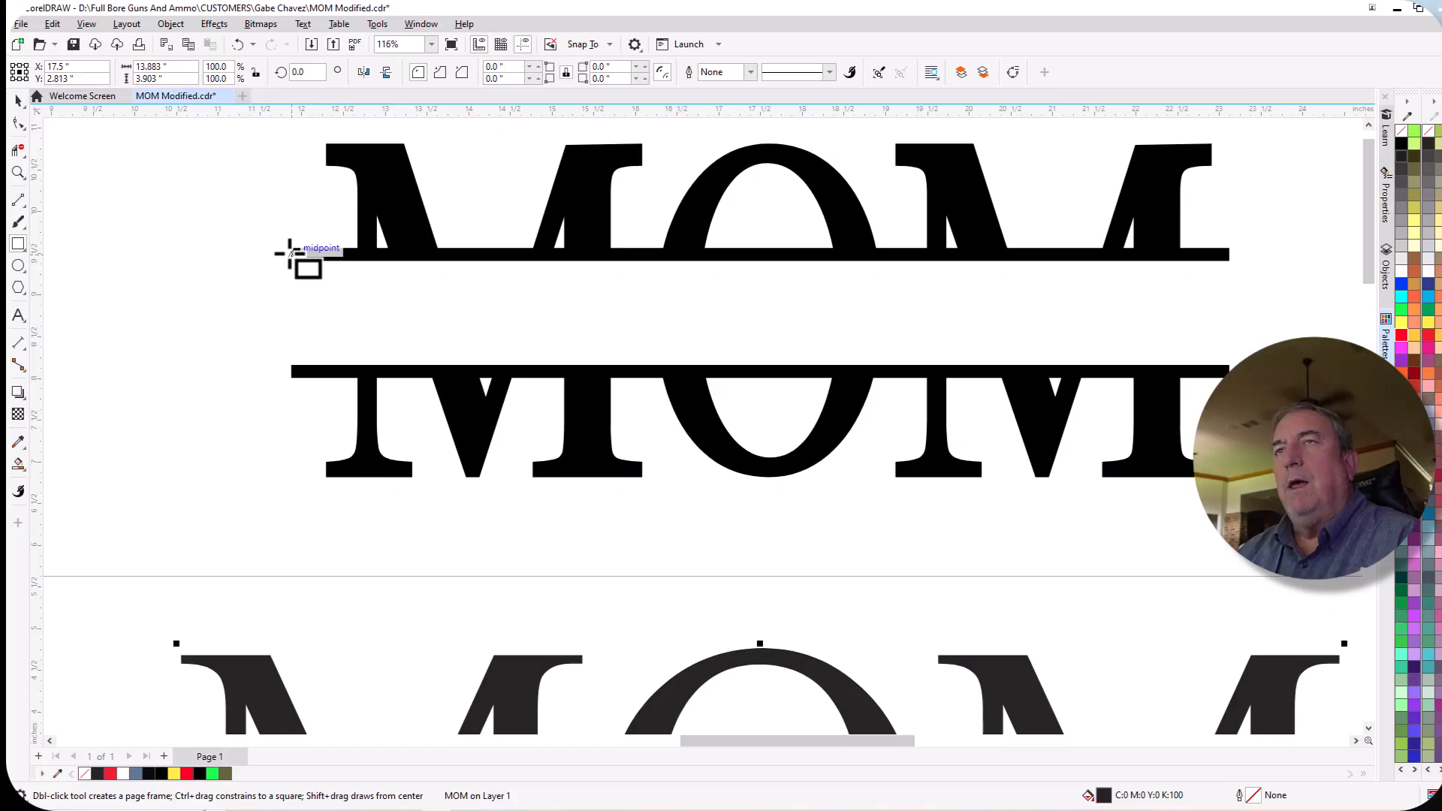
drag(291, 253, 1226, 366)
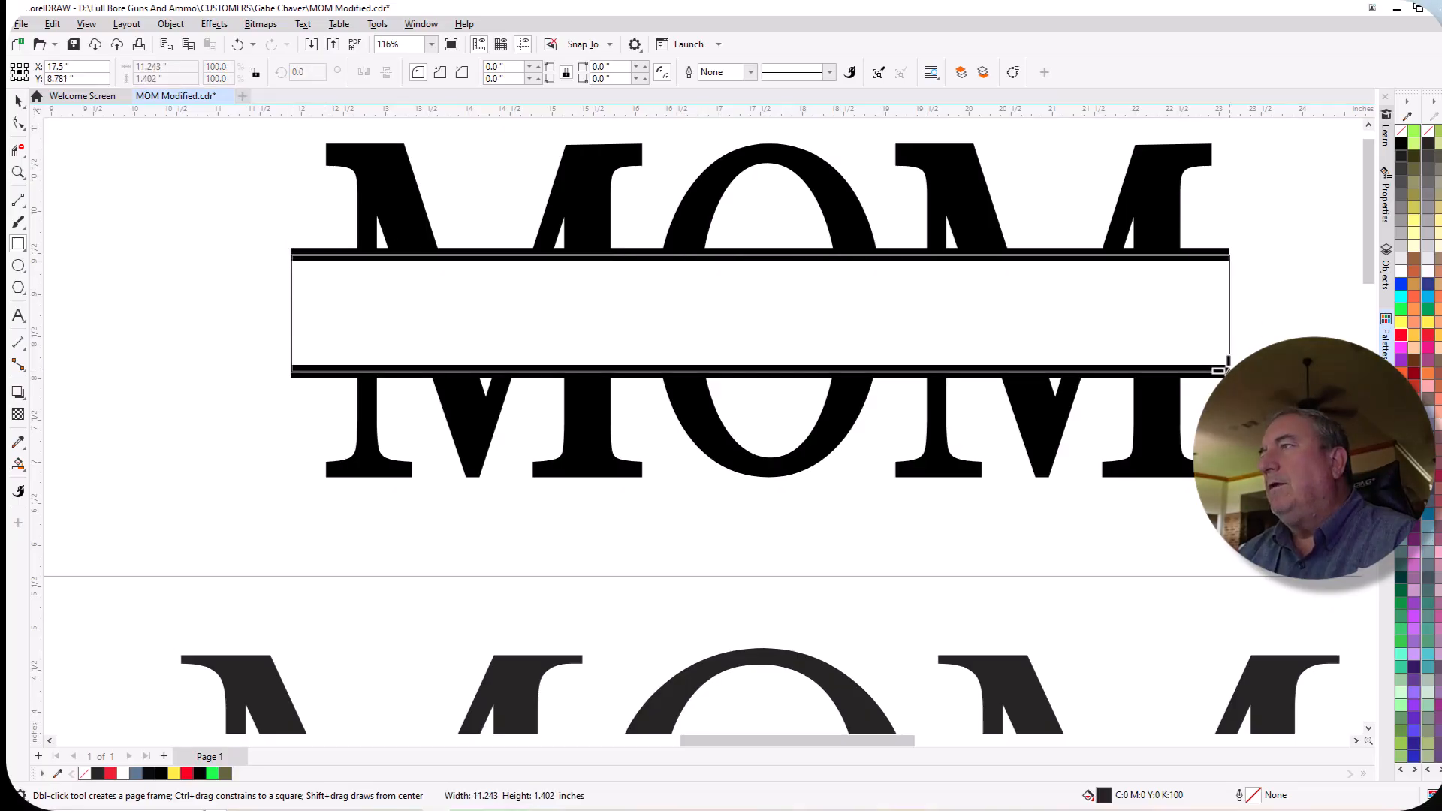
drag(1220, 368, 1222, 368)
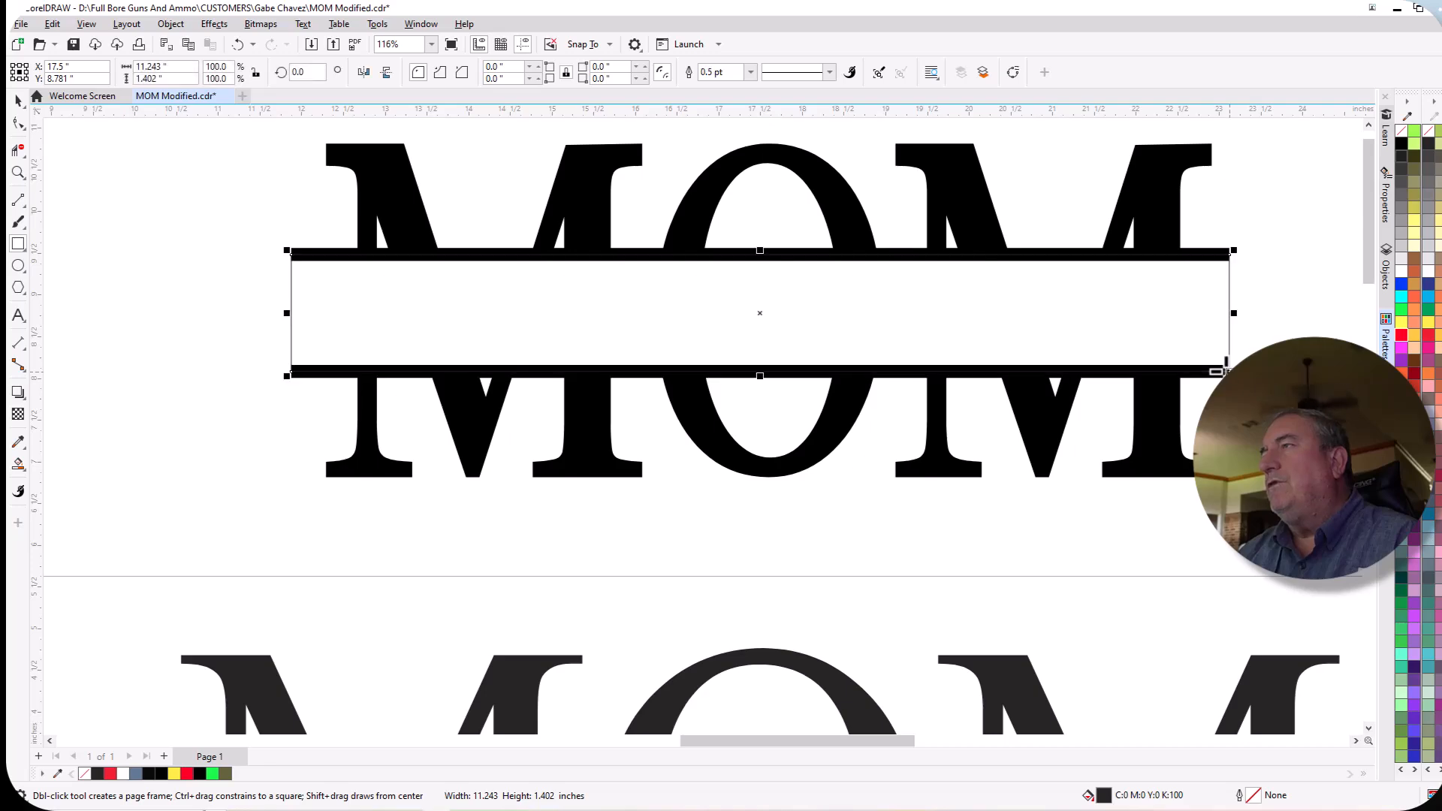
Give the new rectangle a red outline and center it on the page over the plain MOM text.
right_click(1401, 337)
scroll(200, 299, down, 1)
scroll(201, 299, down, 3)
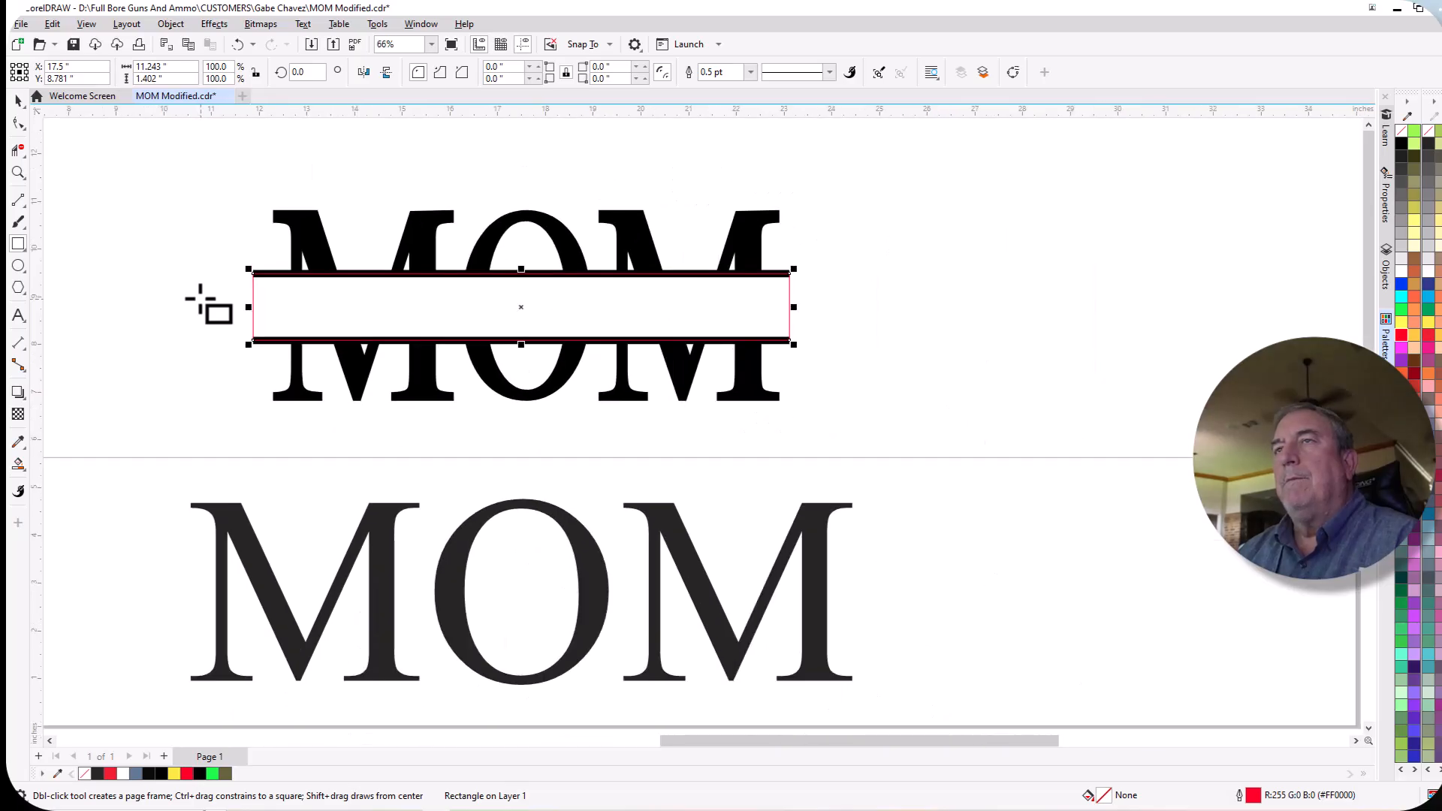
scroll(875, 318, down, 2)
scroll(564, 281, down, 1)
scroll(552, 271, up, 2)
scroll(552, 270, down, 1)
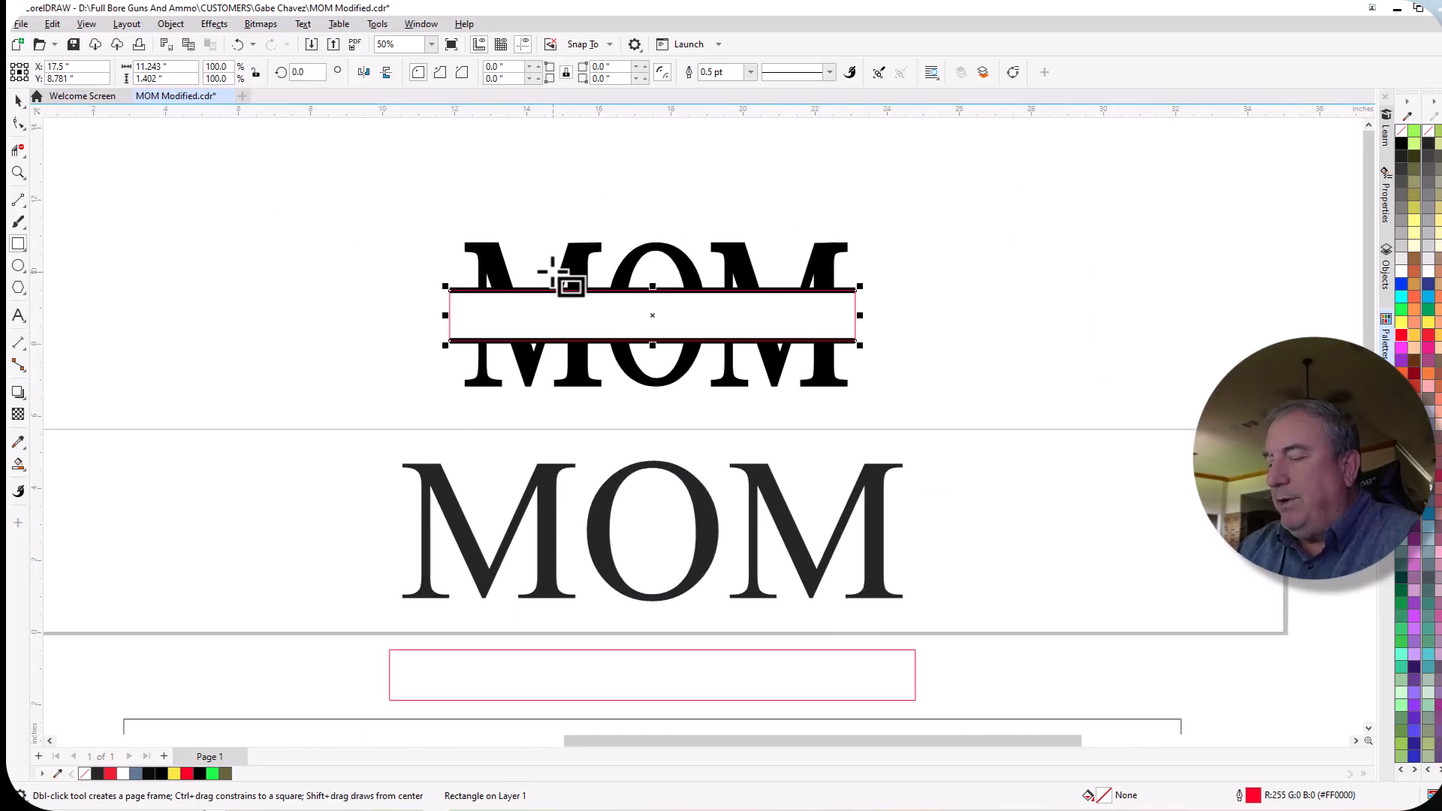
key(p)
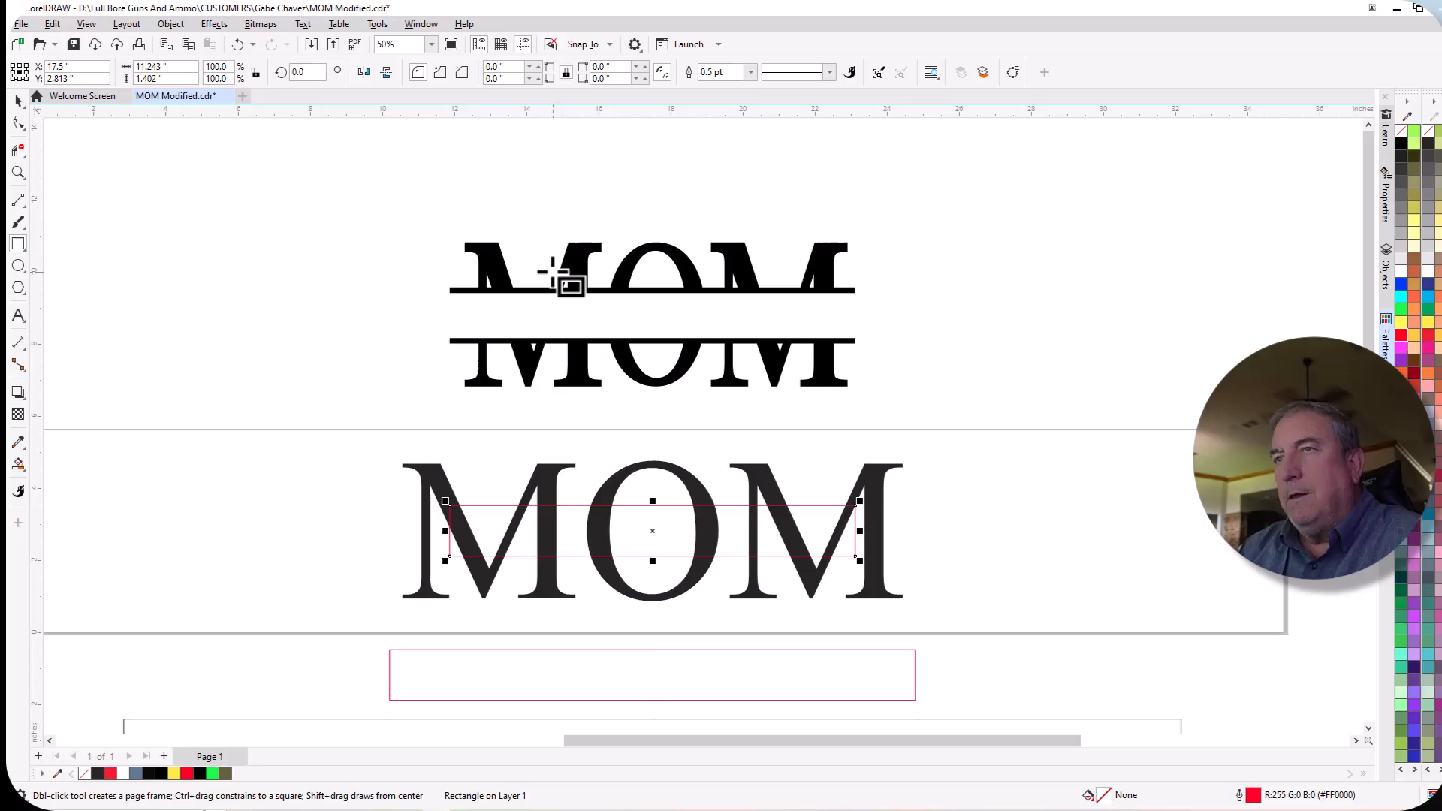
Widen the red rectangle equally on both sides to about 14.375 in, so it extends just past the MOM text.
click(19, 100)
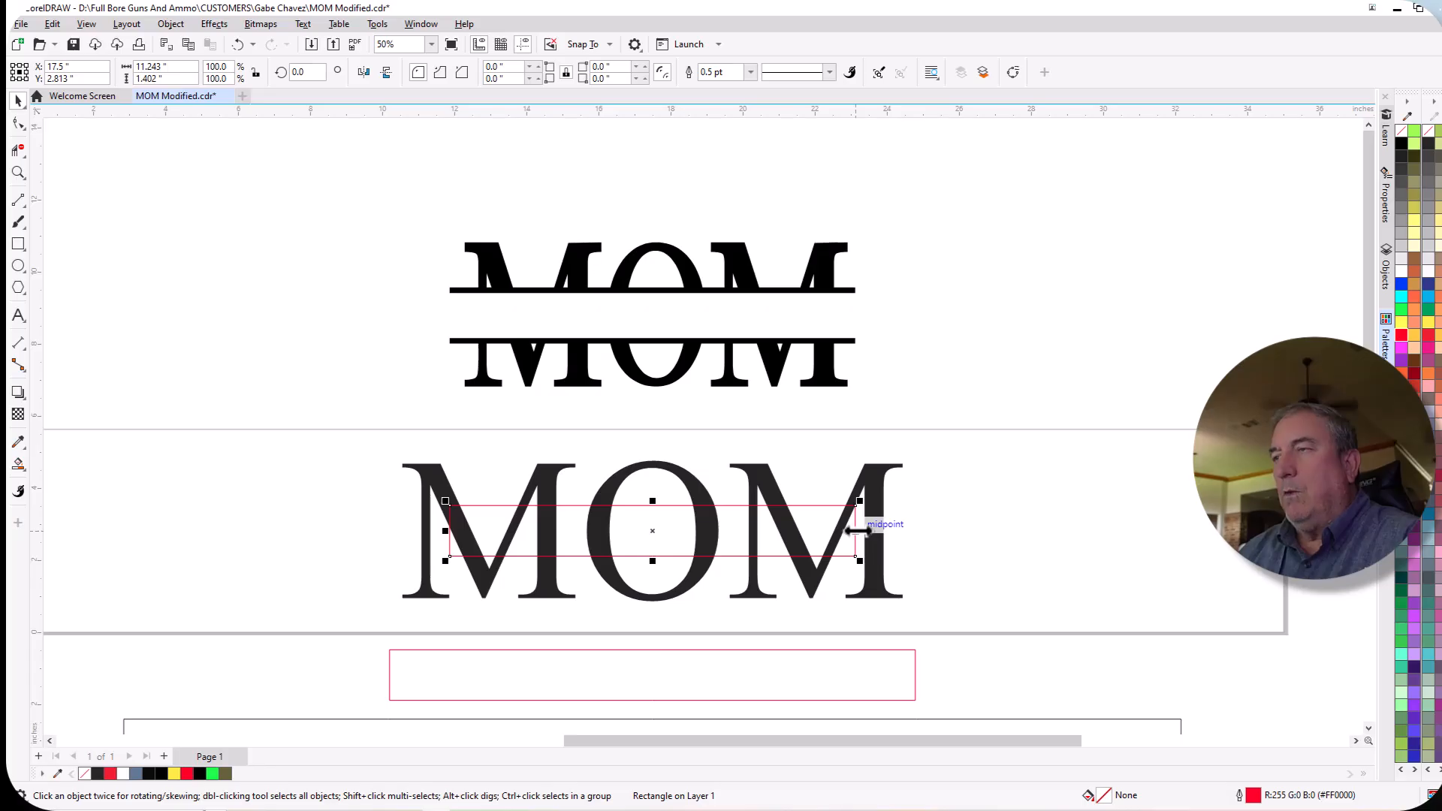
drag(858, 531, 913, 531)
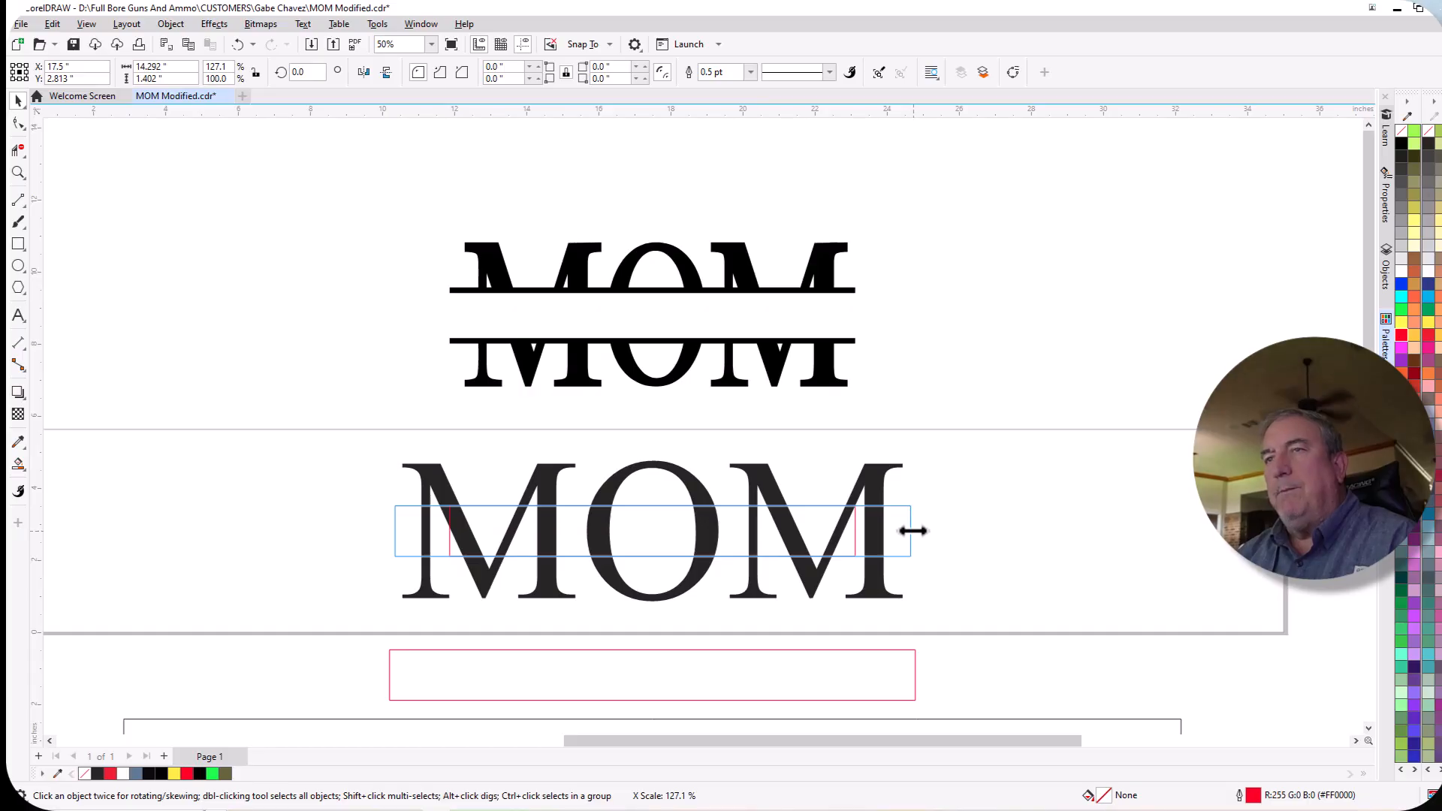
drag(914, 531, 916, 531)
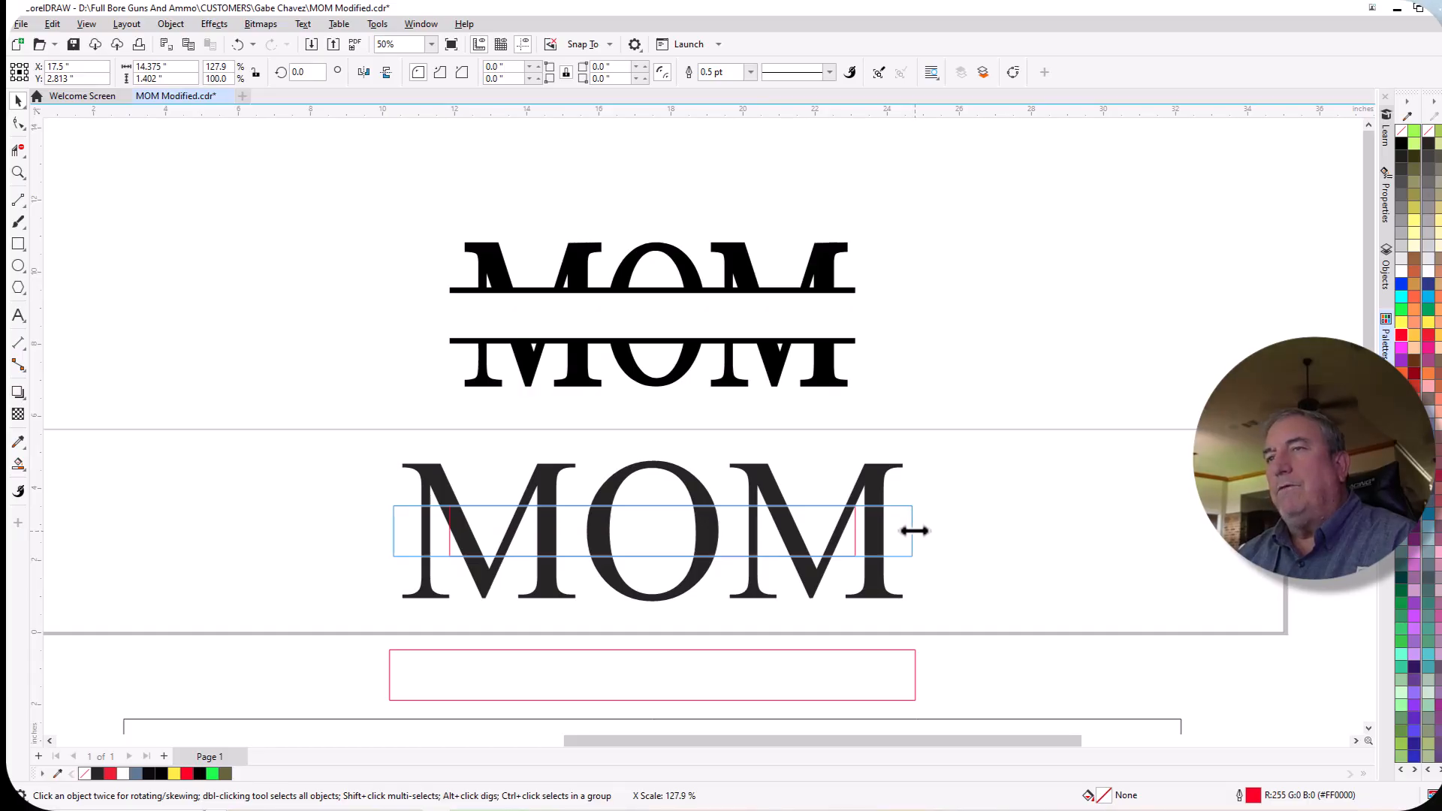
drag(914, 531, 914, 531)
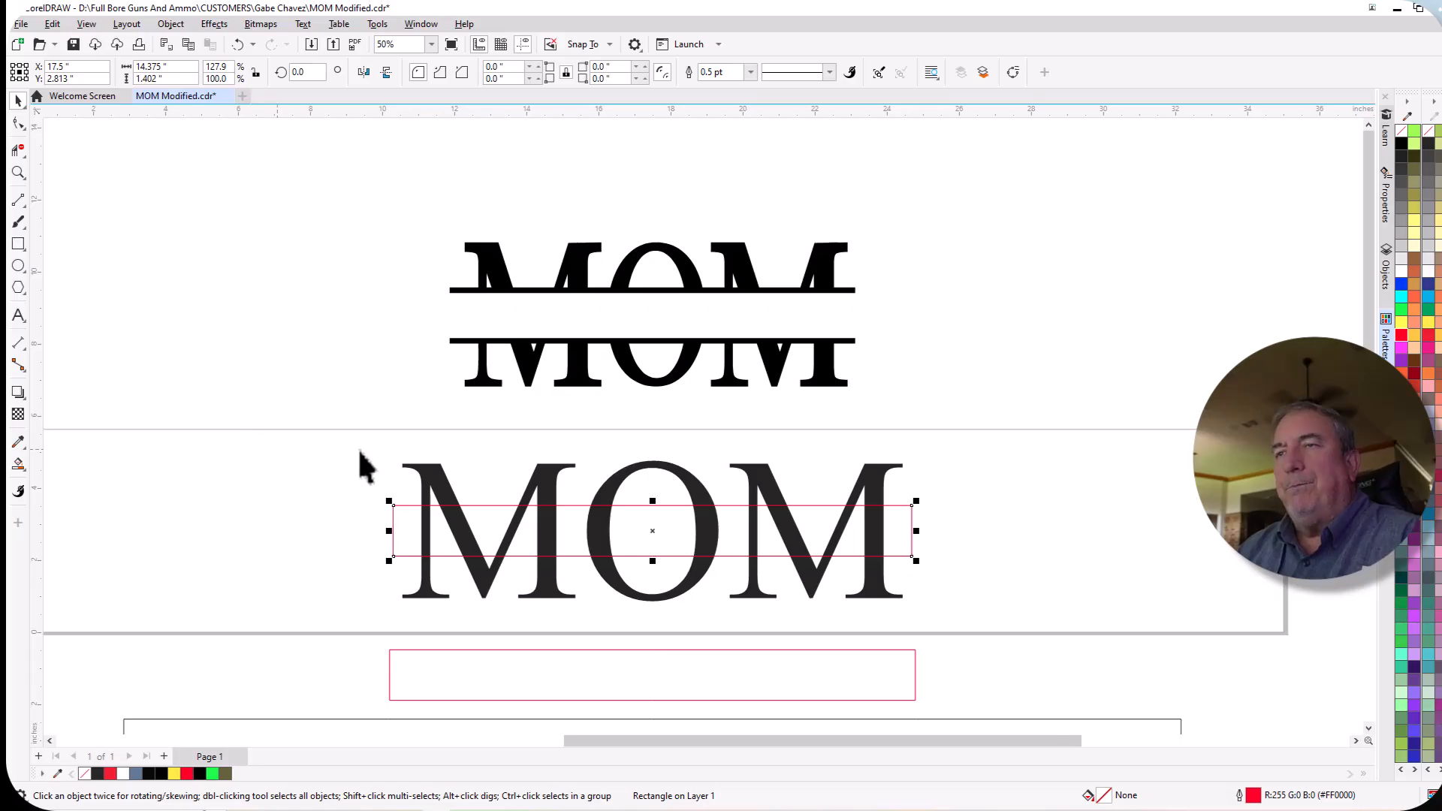
Convert the plain MOM text on the page to curves.
click(440, 482)
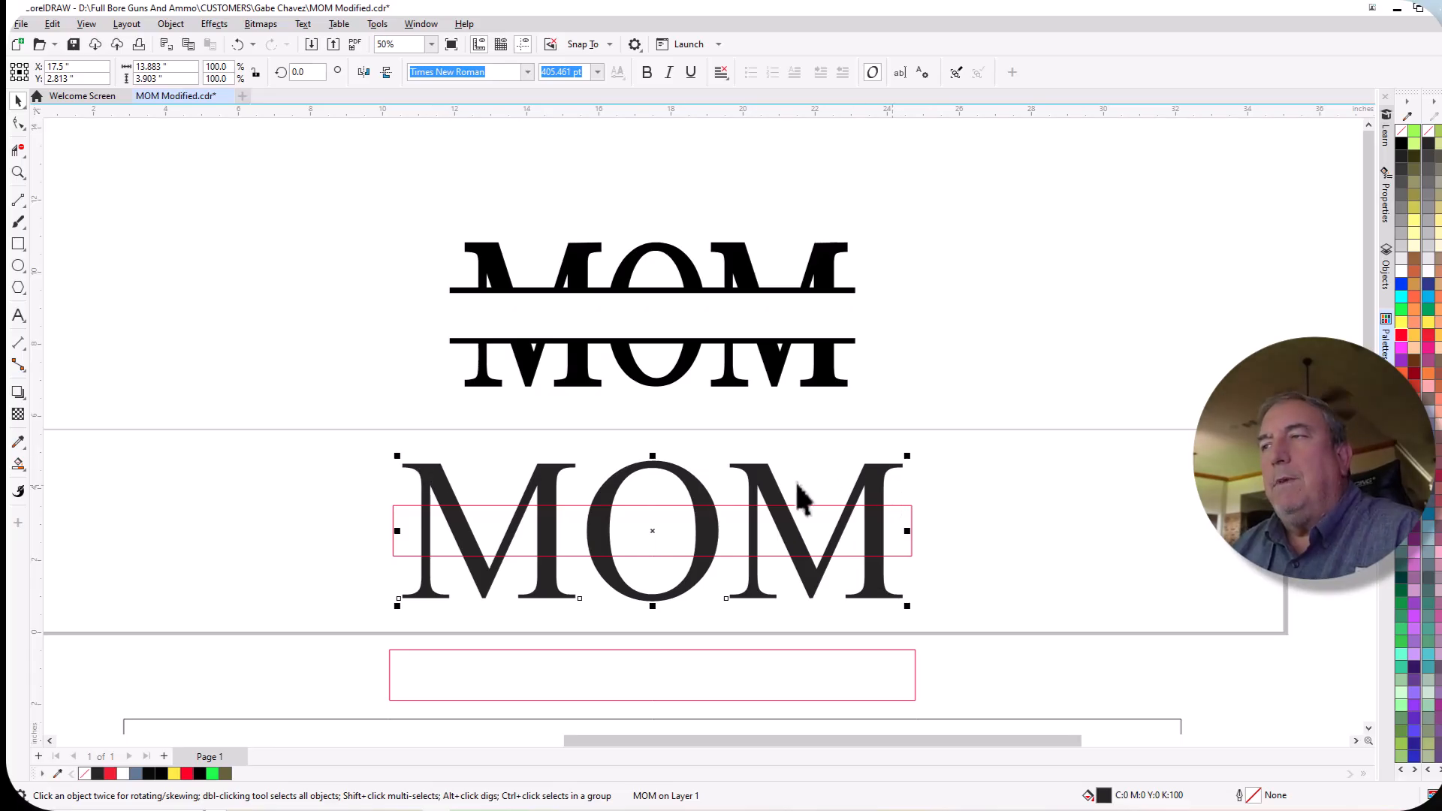
click(171, 24)
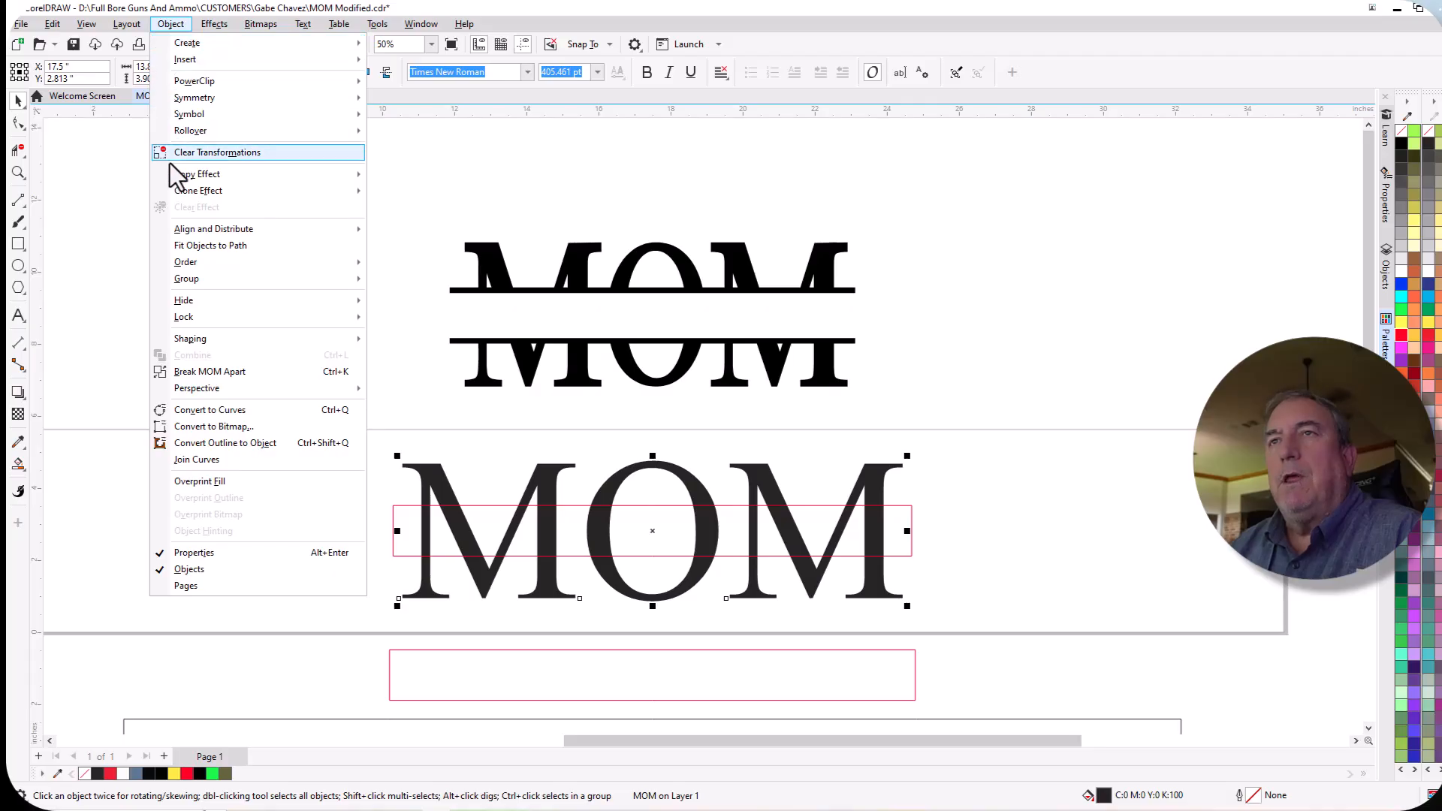
click(219, 415)
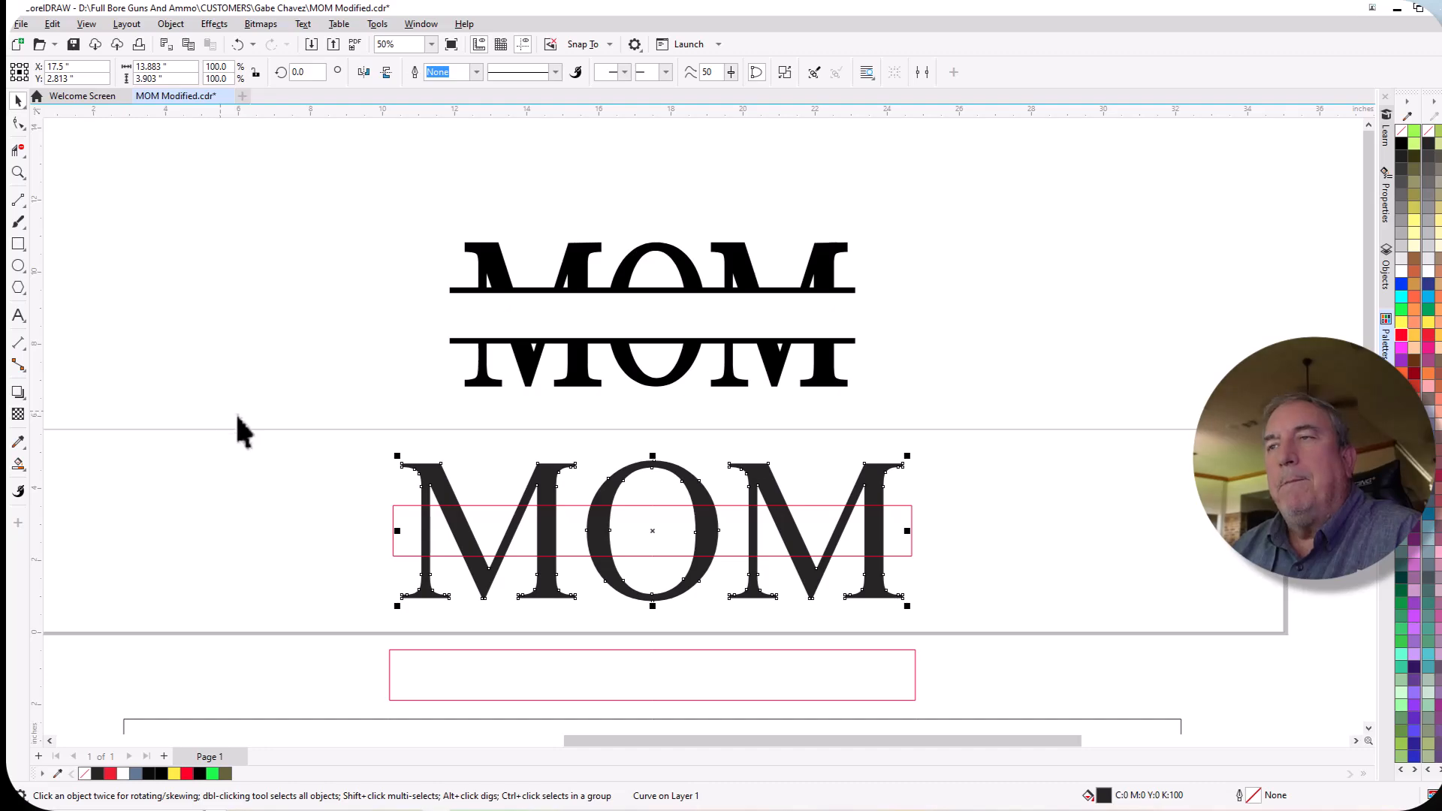
Give the converted MOM lettering a red outline and remove its fill.
scroll(531, 480, up, 2)
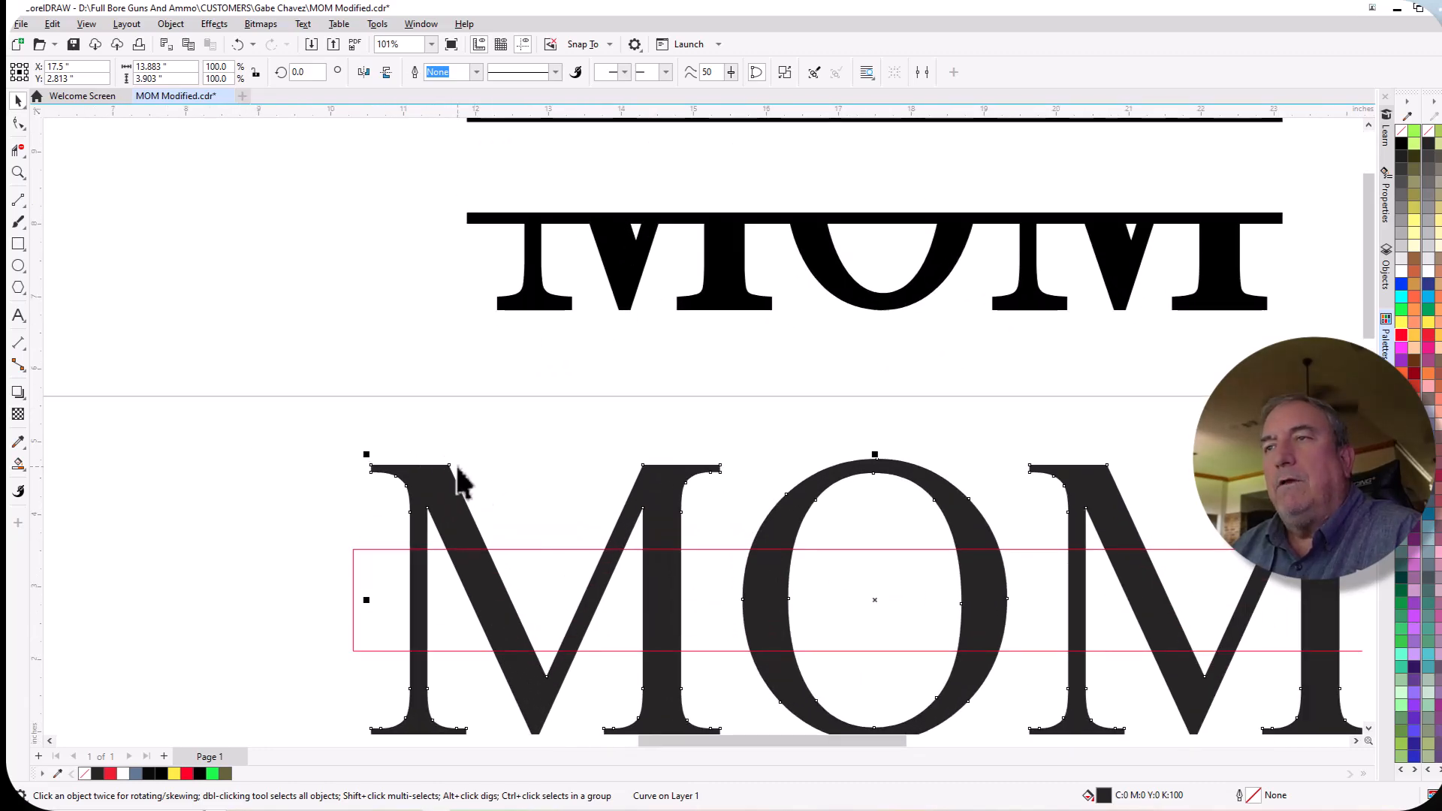
scroll(460, 481, down, 3)
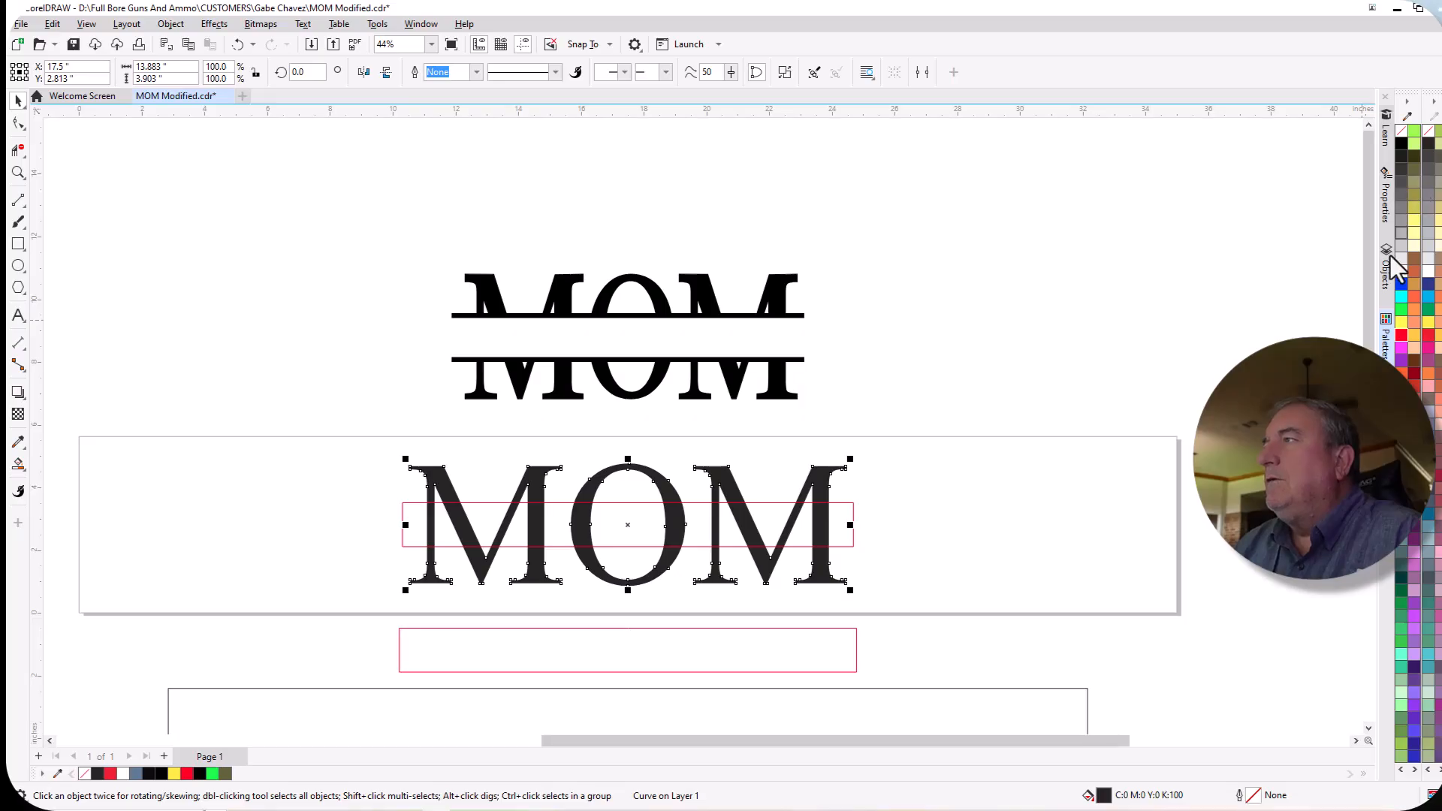
right_click(1400, 338)
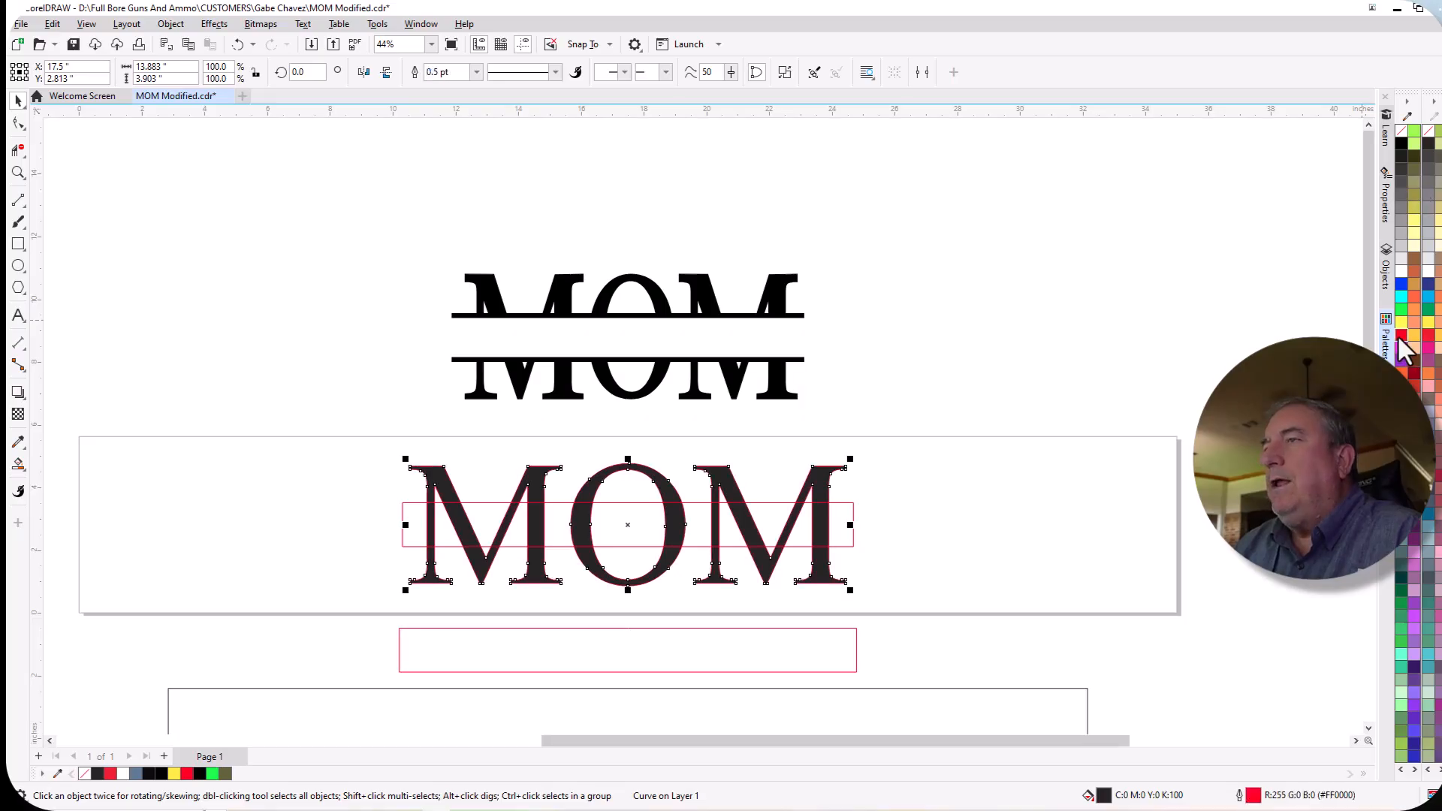
click(1402, 132)
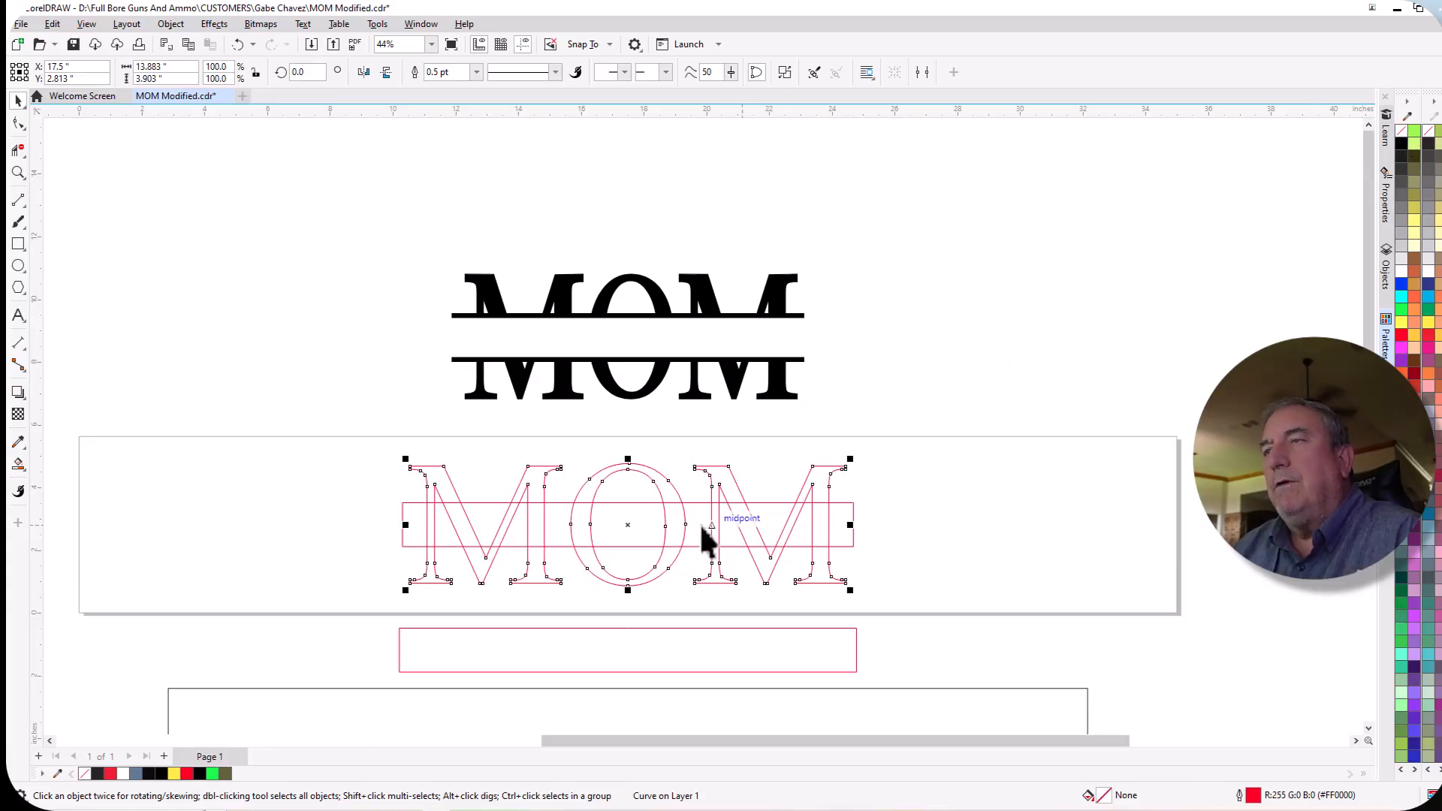
Remove the fill from the split MOM group above the page and give it a red outline.
scroll(655, 493, up, 3)
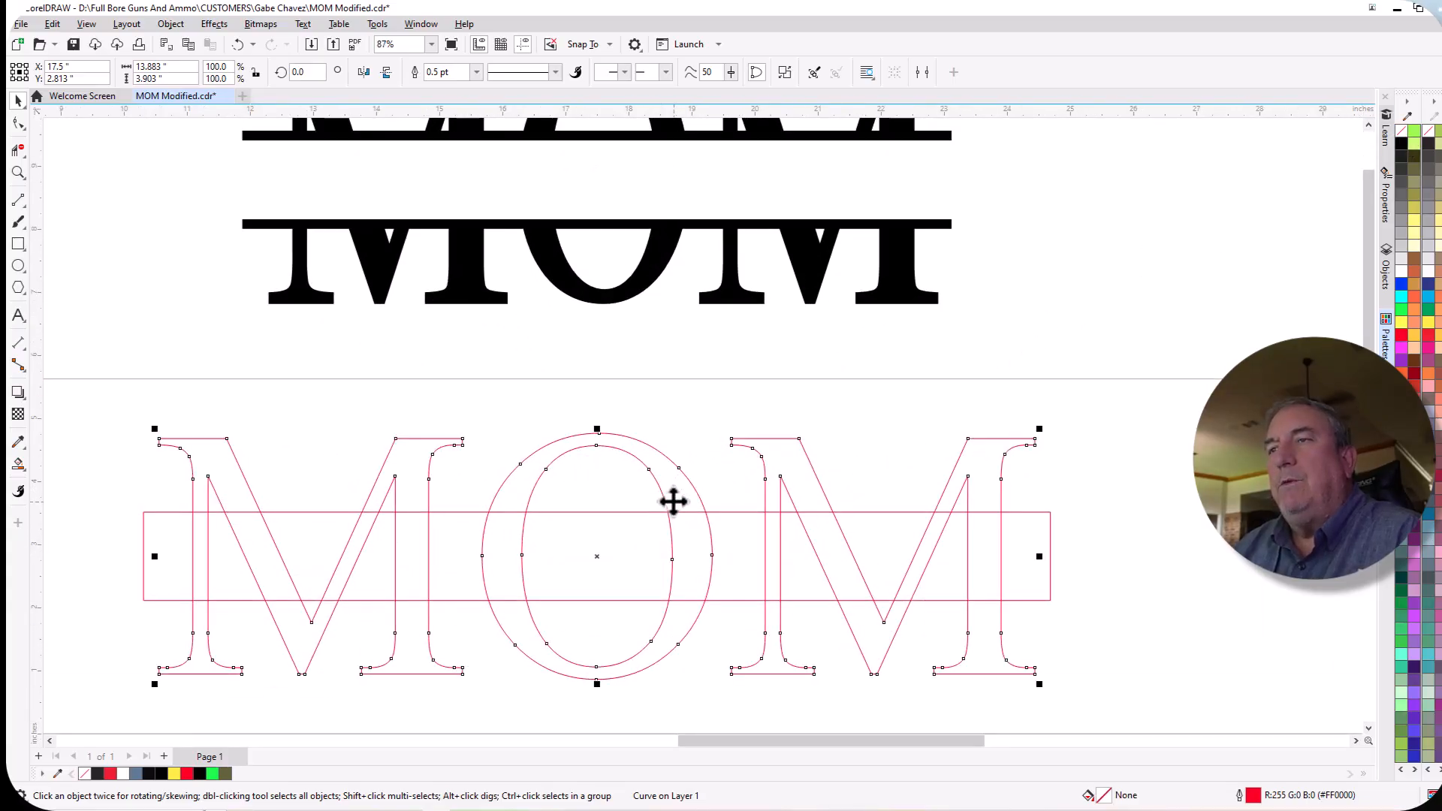
scroll(673, 501, down, 3)
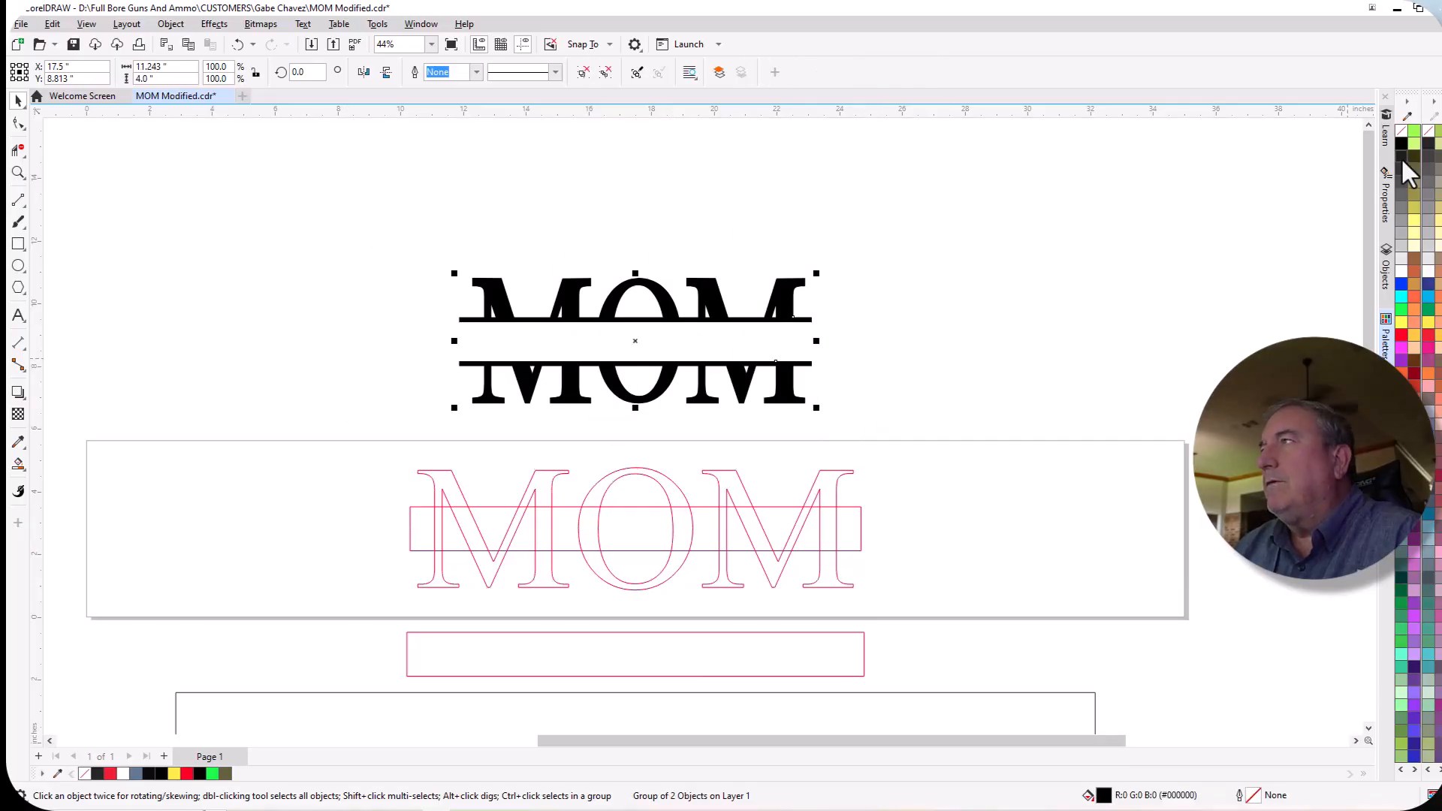
click(1401, 133)
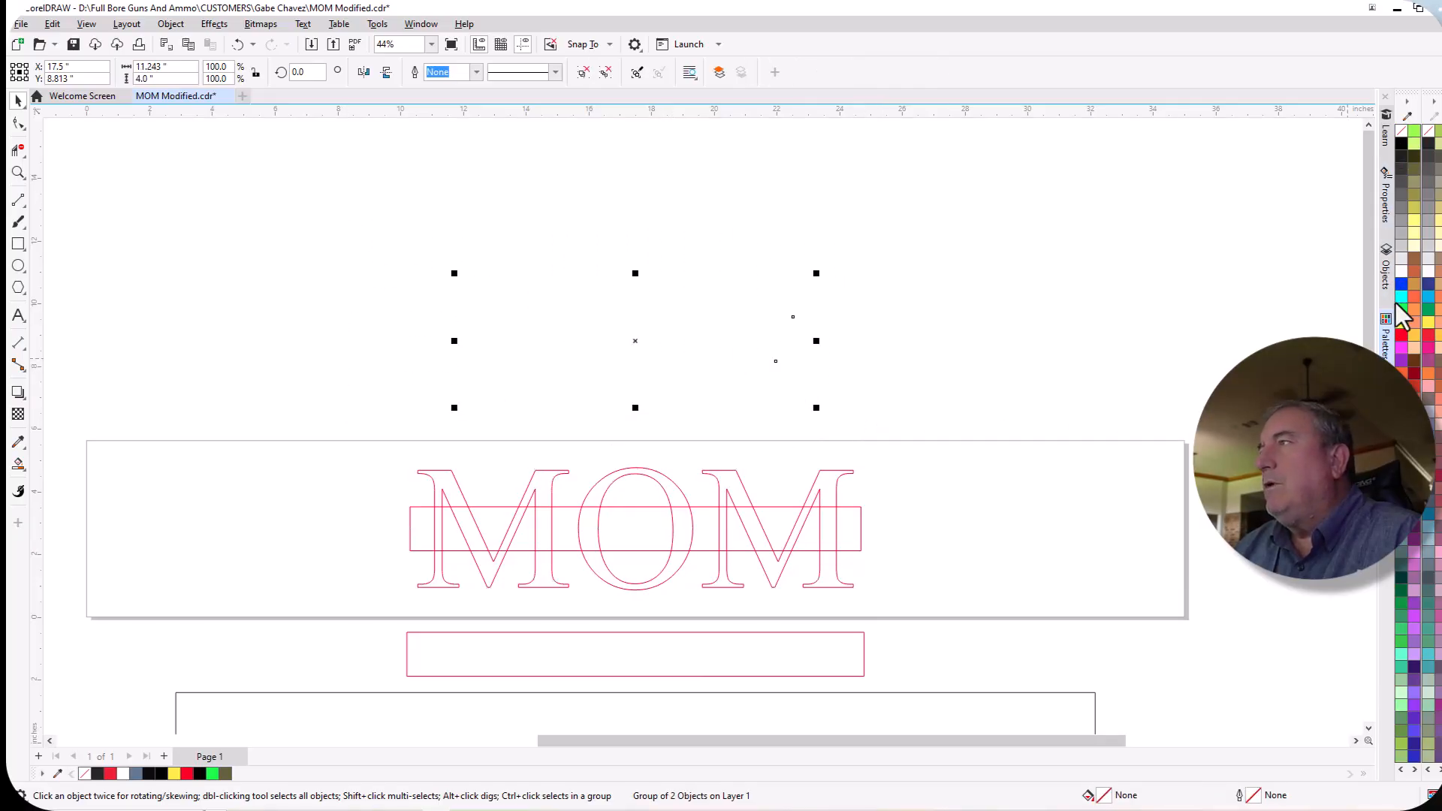
right_click(1401, 325)
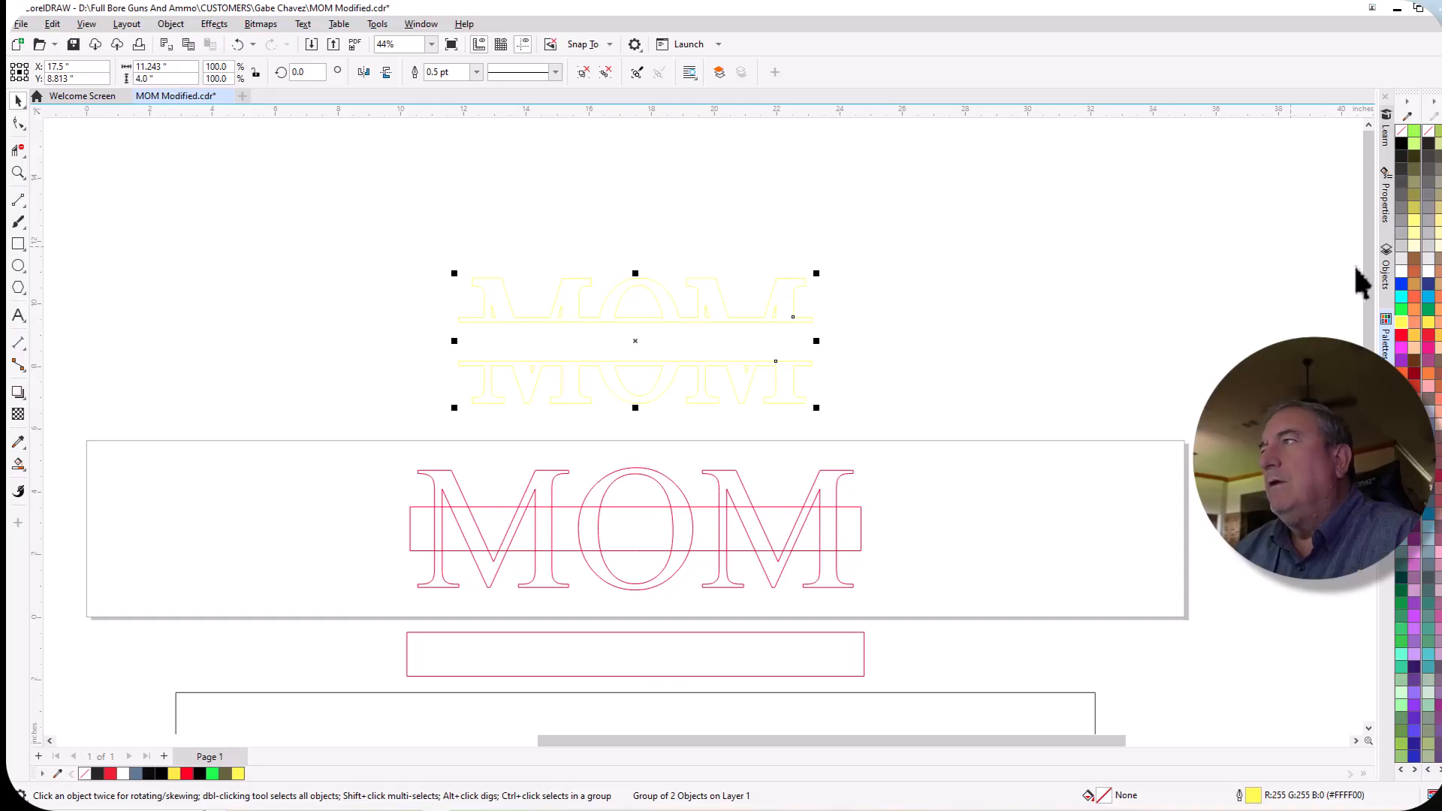
right_click(1404, 339)
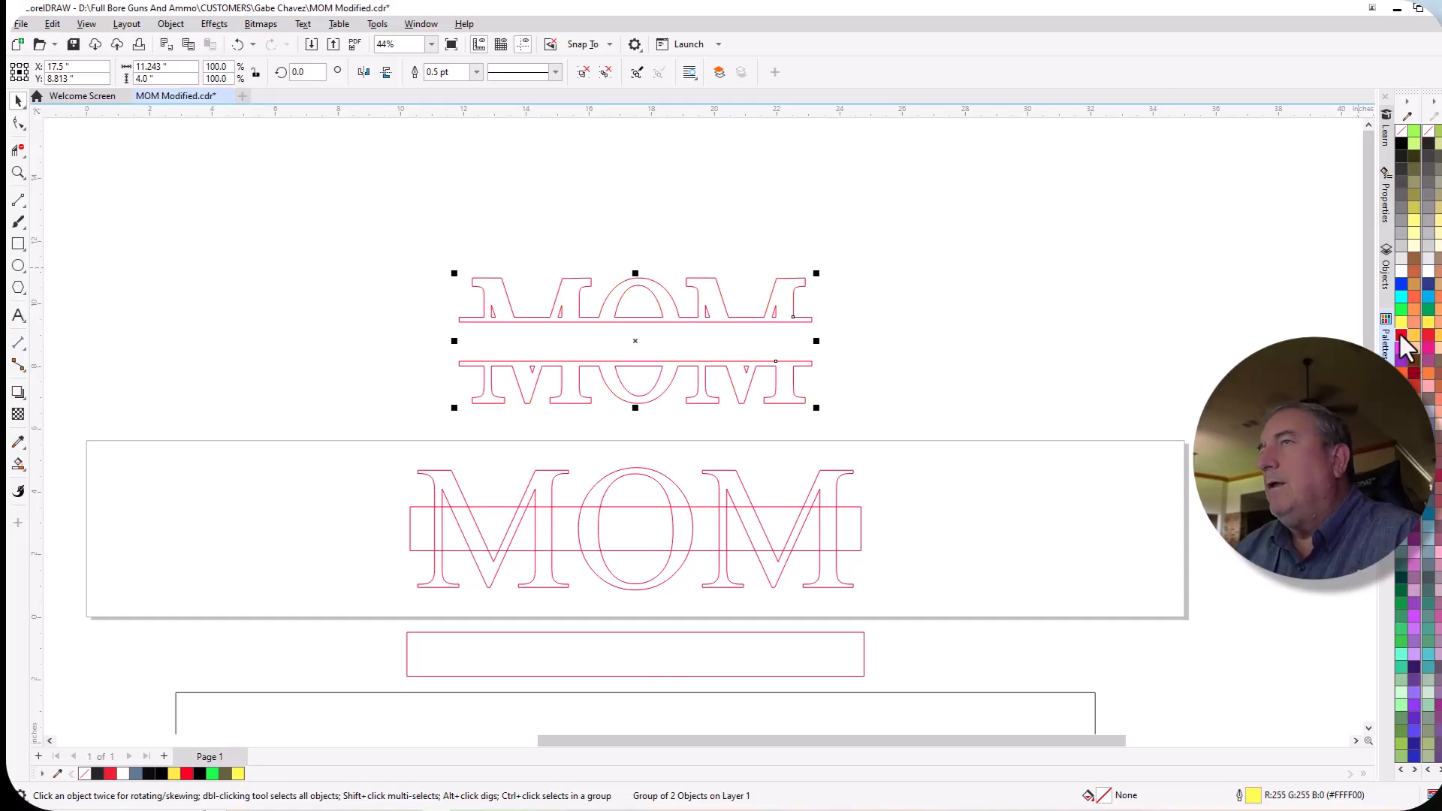
Draw two 2-Point Lines, each 14.375 in long, along the upper and lower edges of the rectangle crossing the MOM lettering.
scroll(729, 560, up, 3)
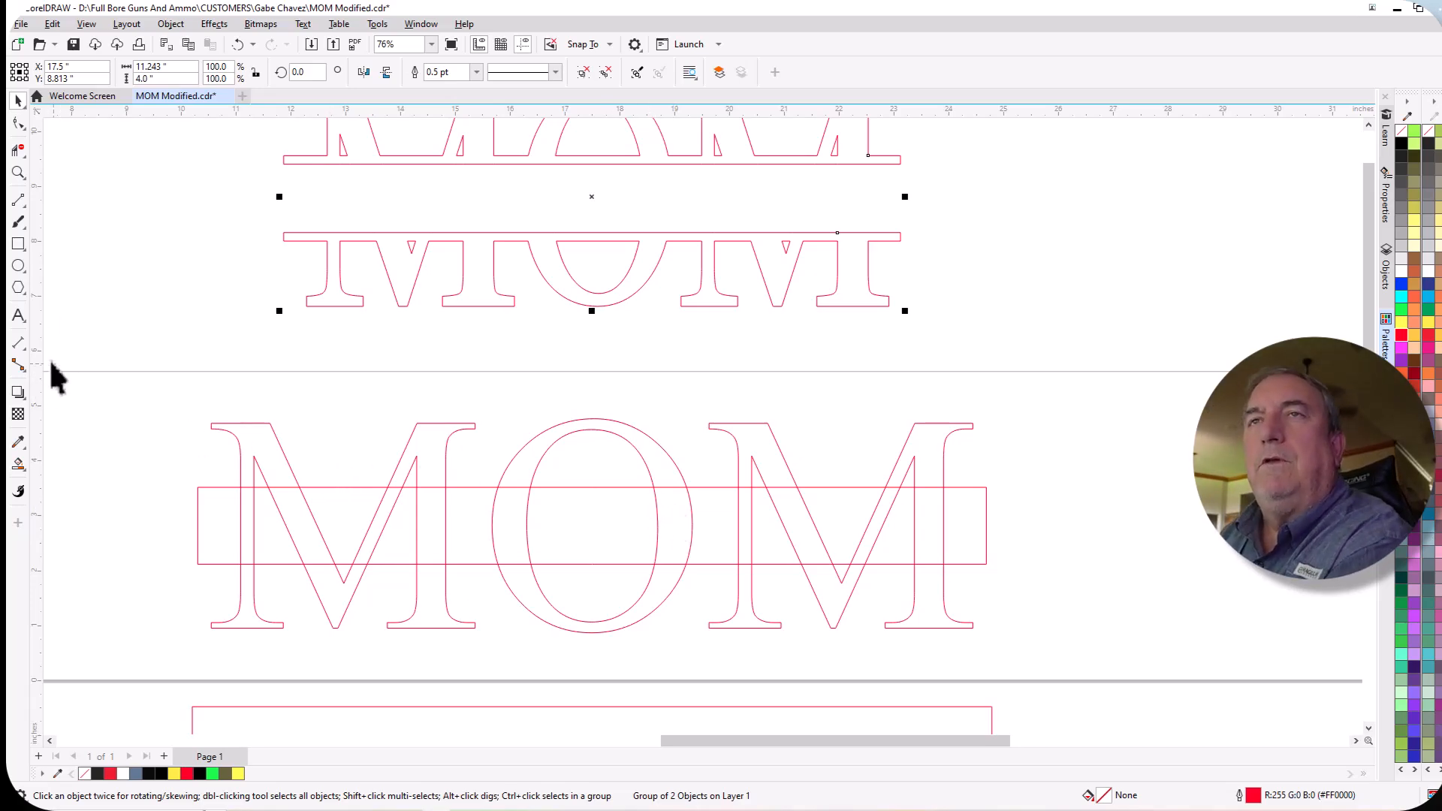
click(25, 204)
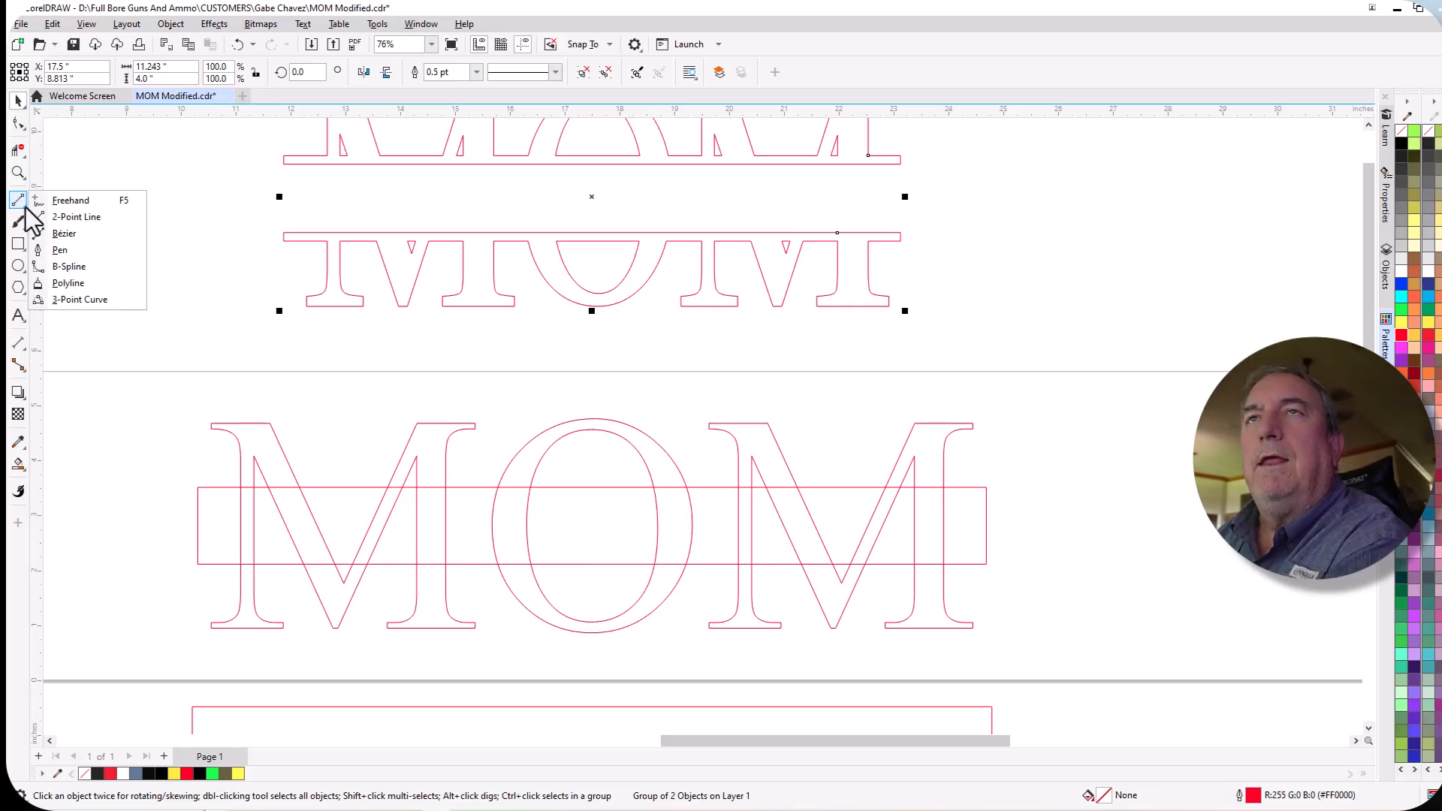
click(96, 218)
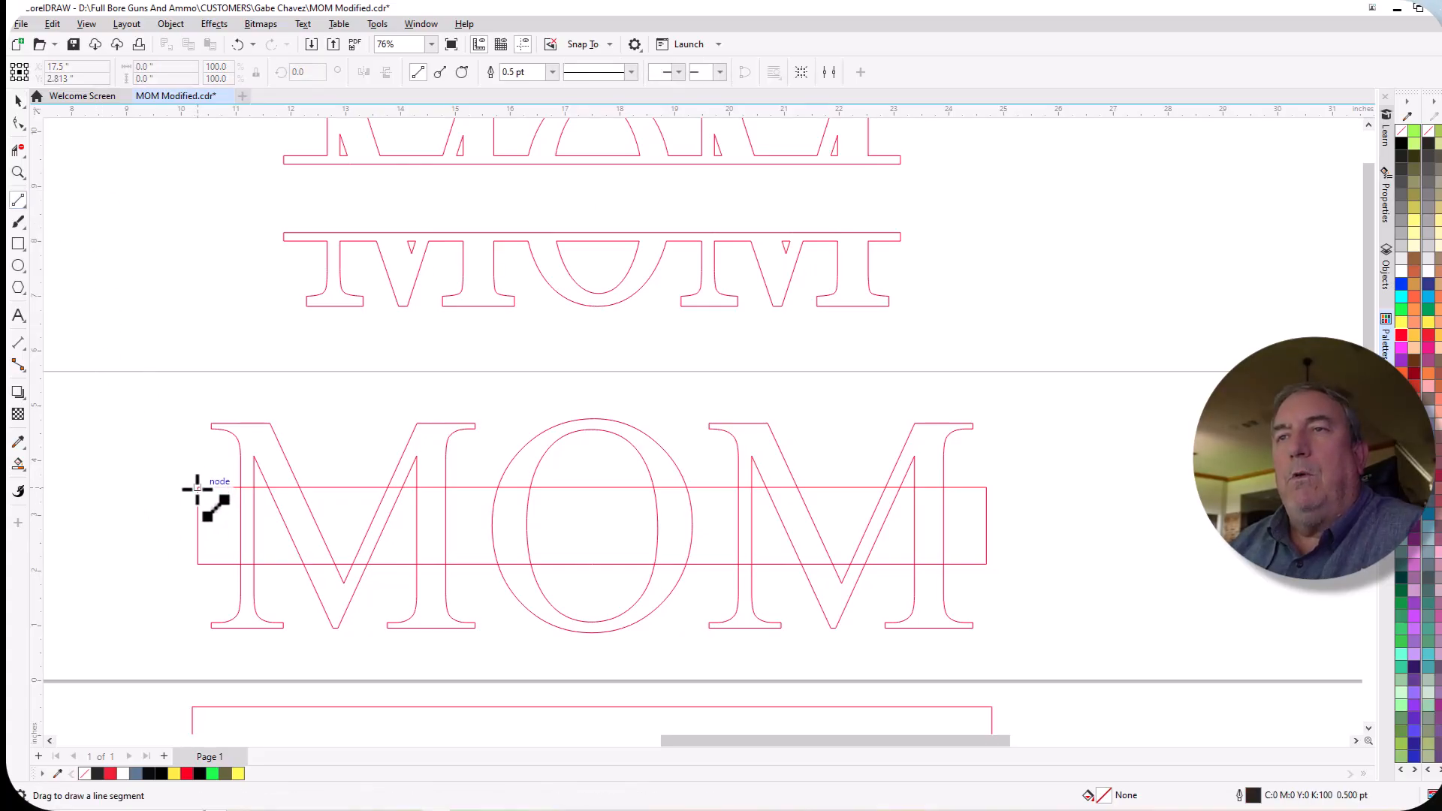
drag(197, 489, 990, 486)
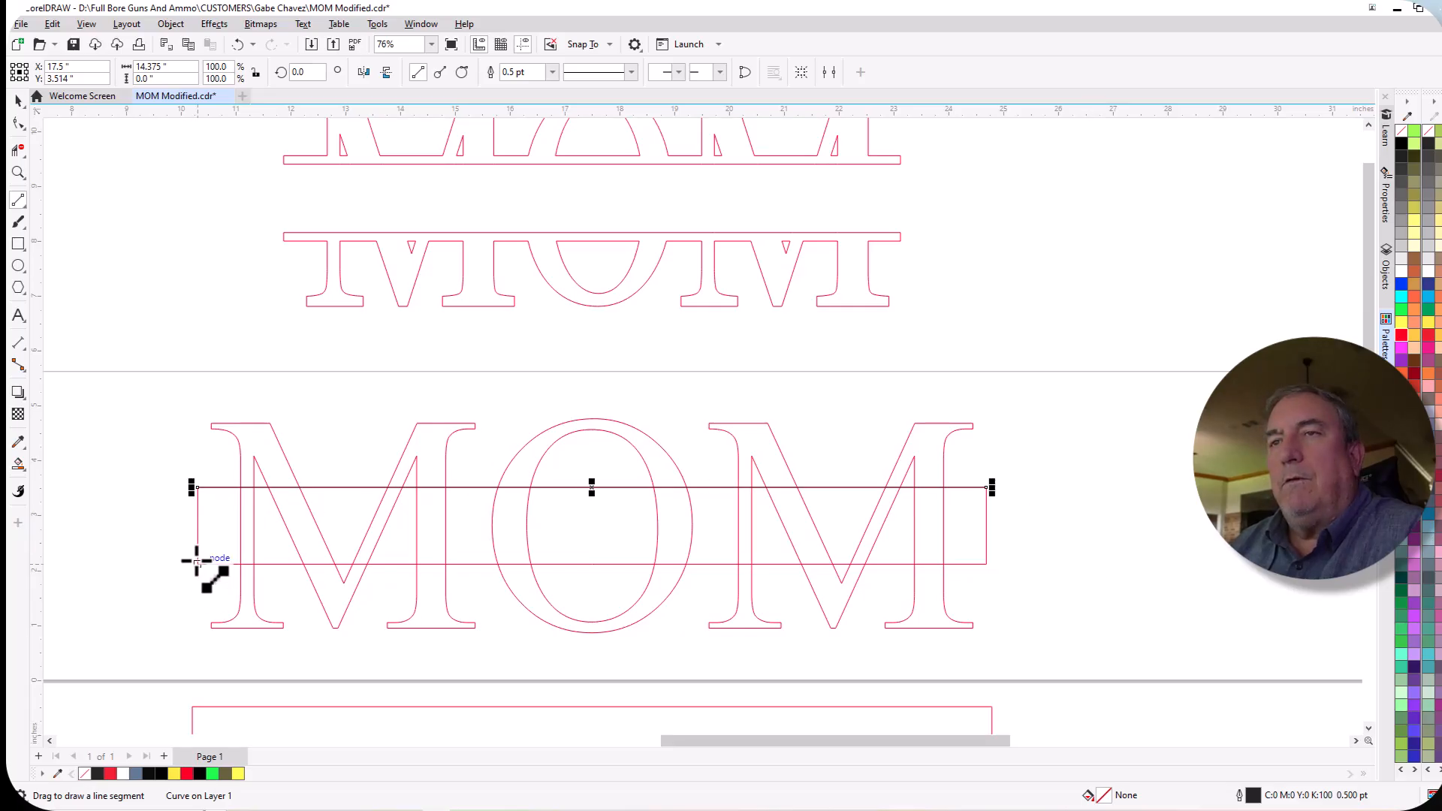
drag(196, 562, 987, 564)
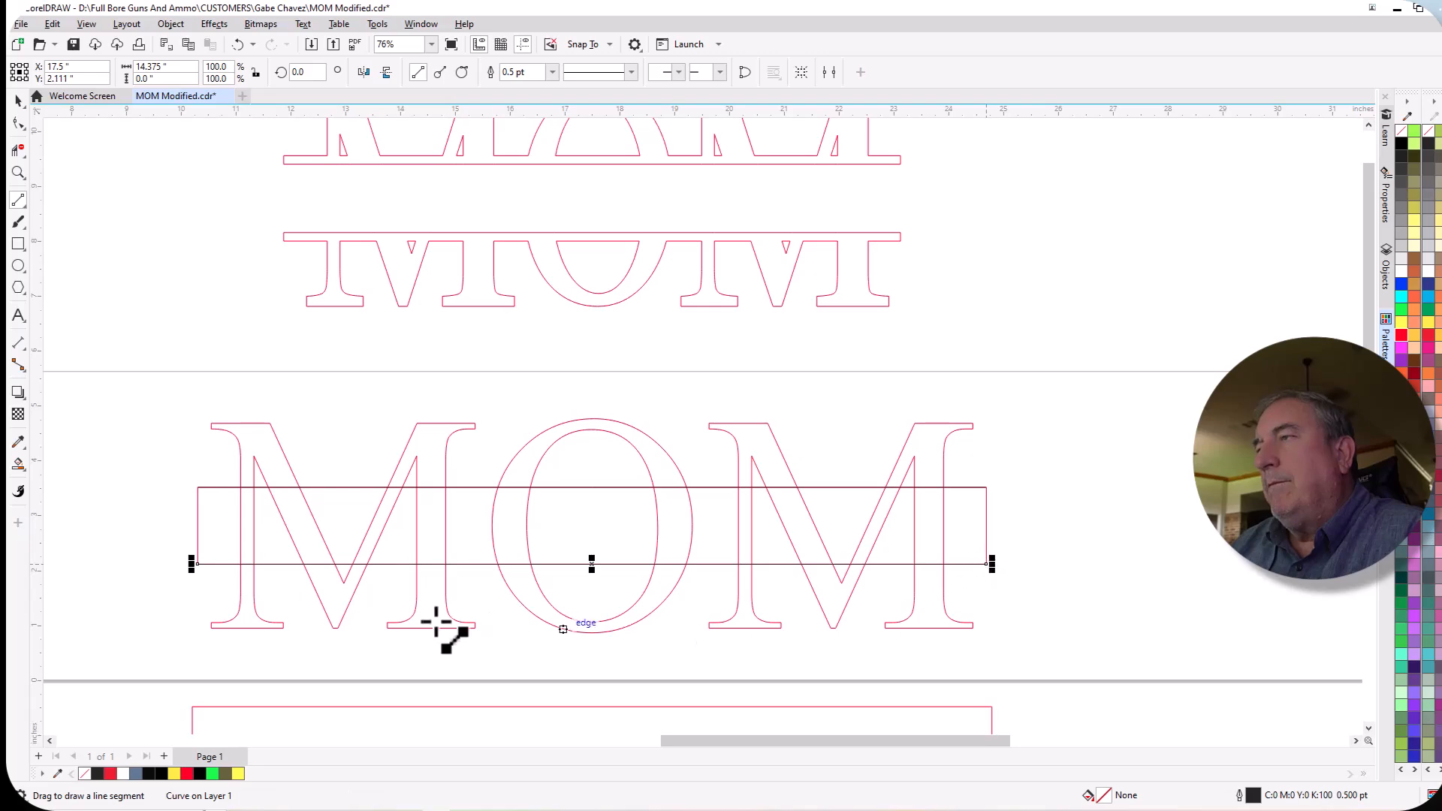
Set the outline width of the upper horizontal line across the MOM lettering to 11 pt.
click(19, 101)
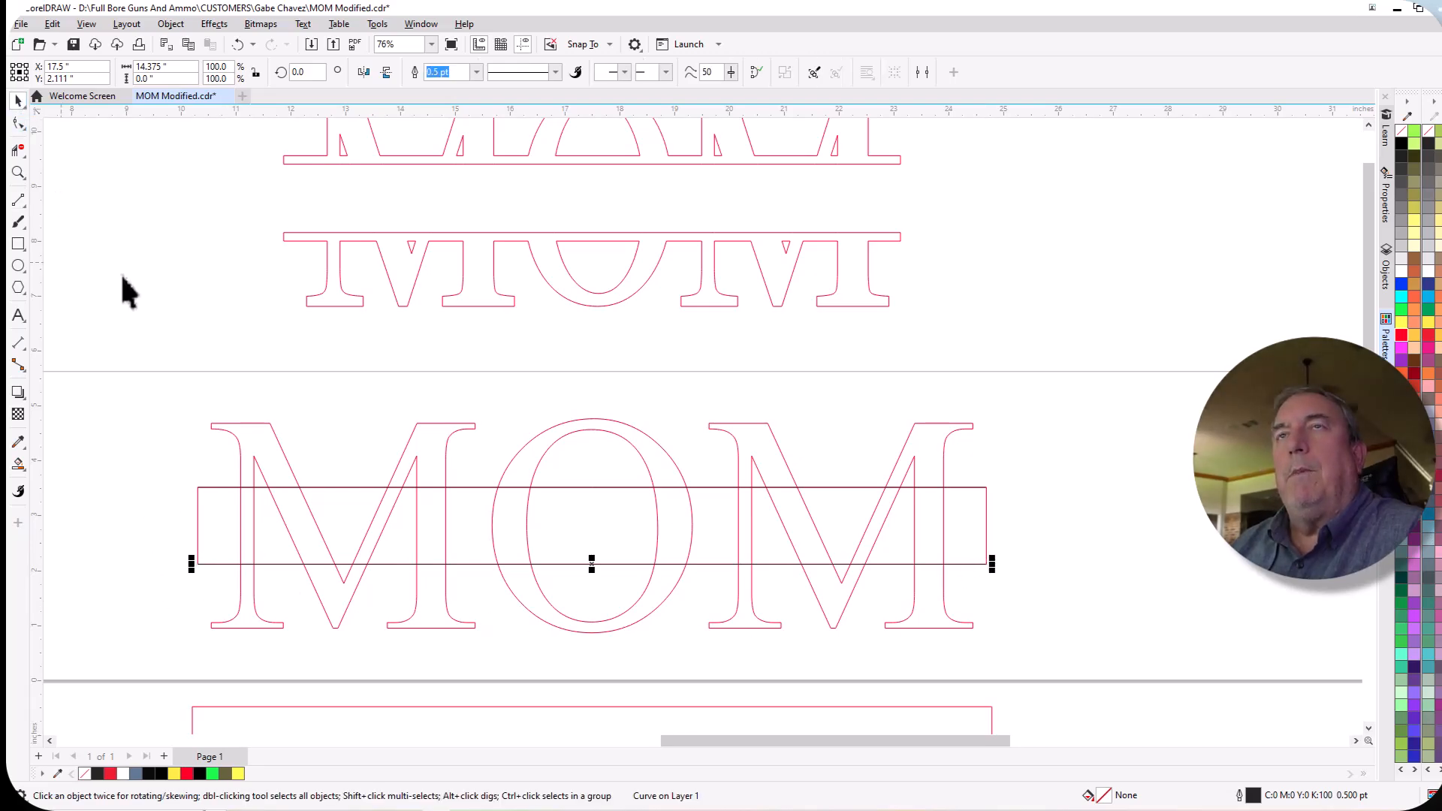
click(359, 488)
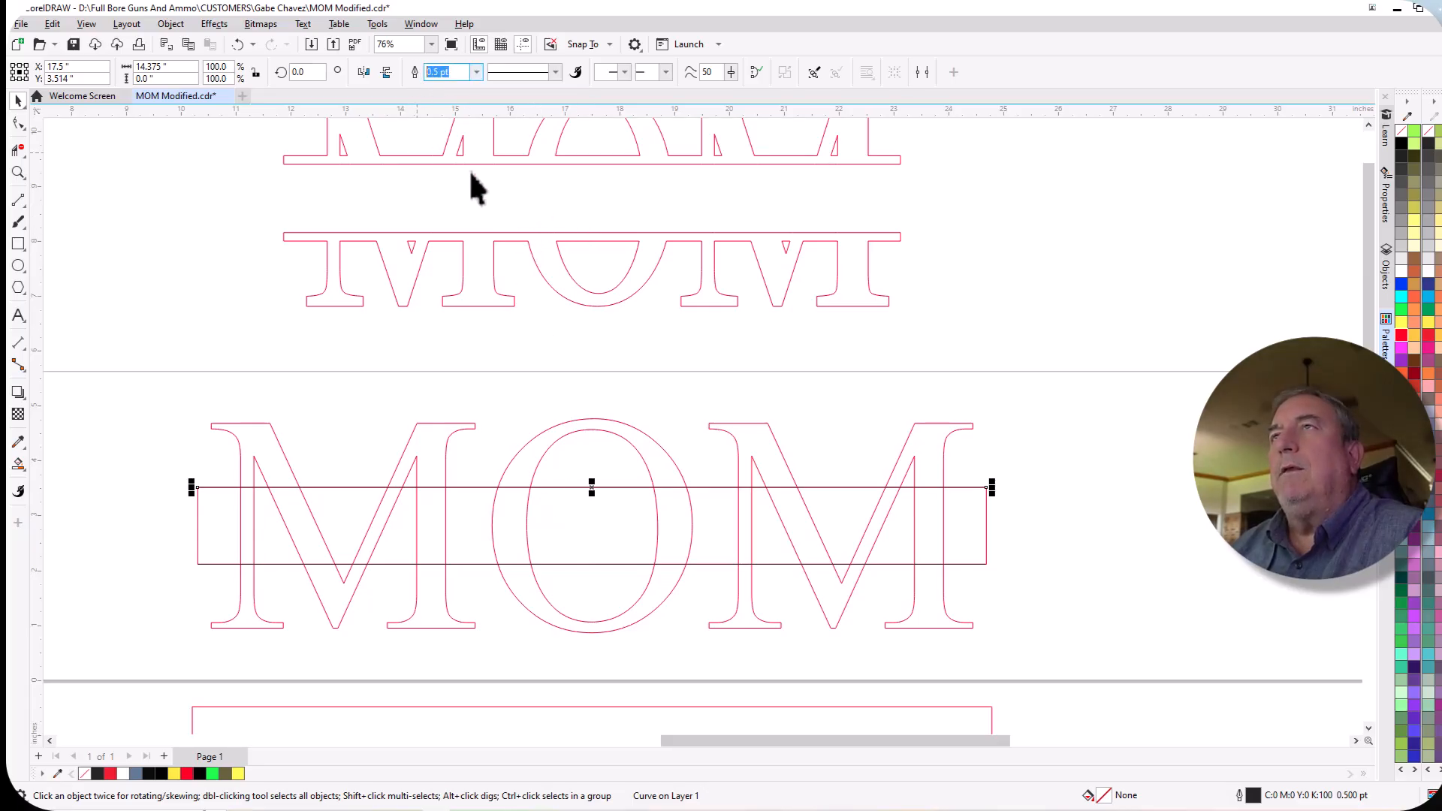
text(11)
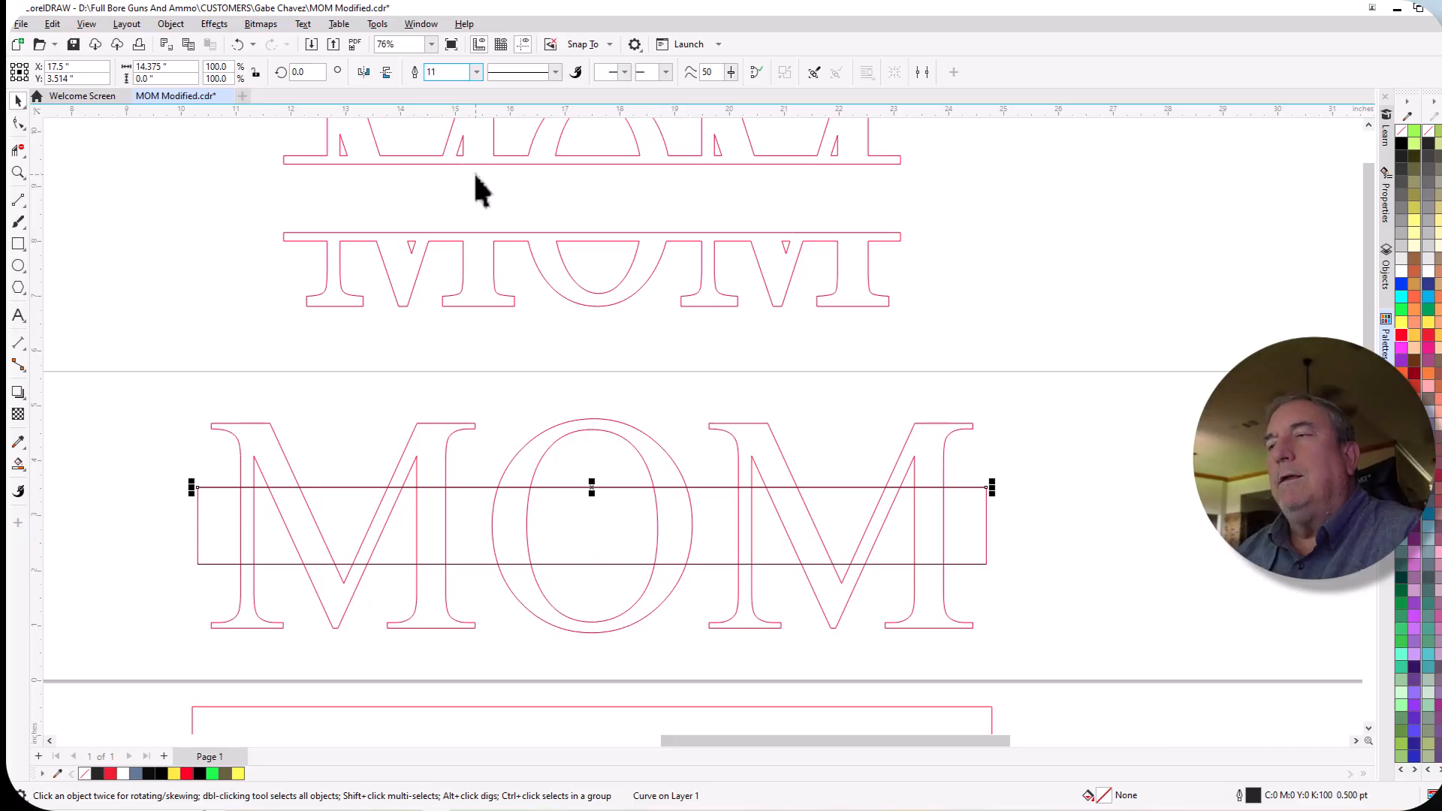
key(Return)
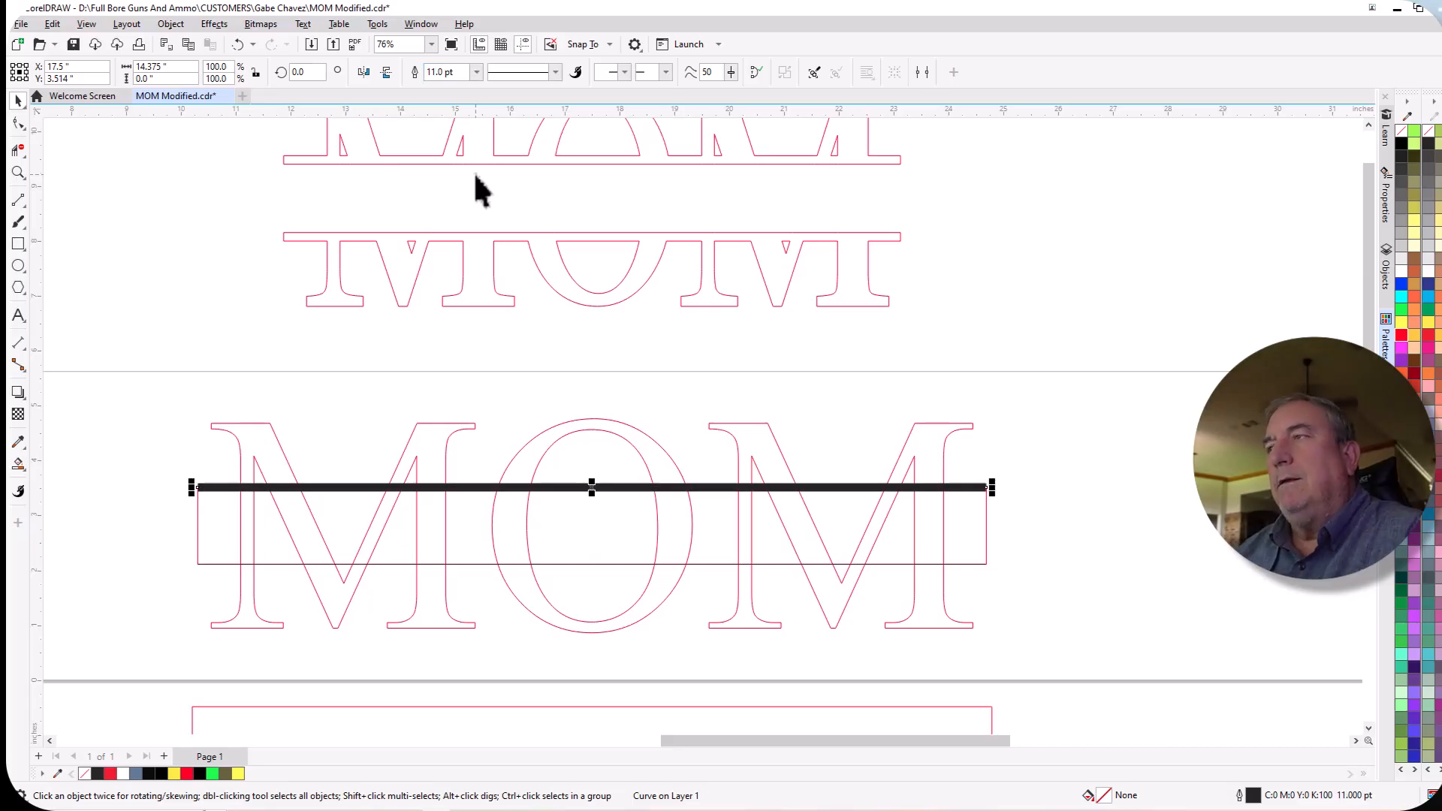
Set the outline width of the lower horizontal line across the MOM lettering to 11 pt.
click(487, 563)
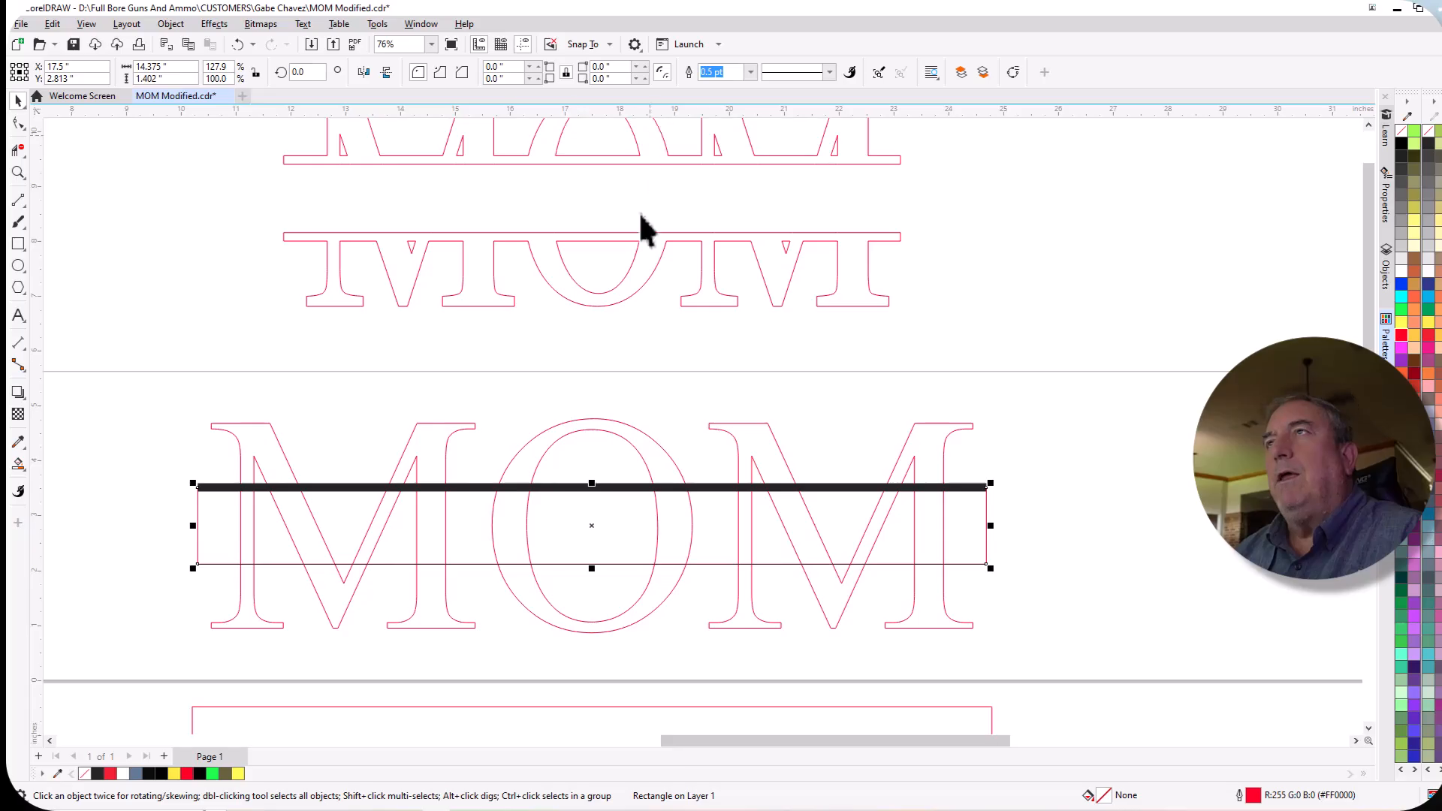
click(146, 575)
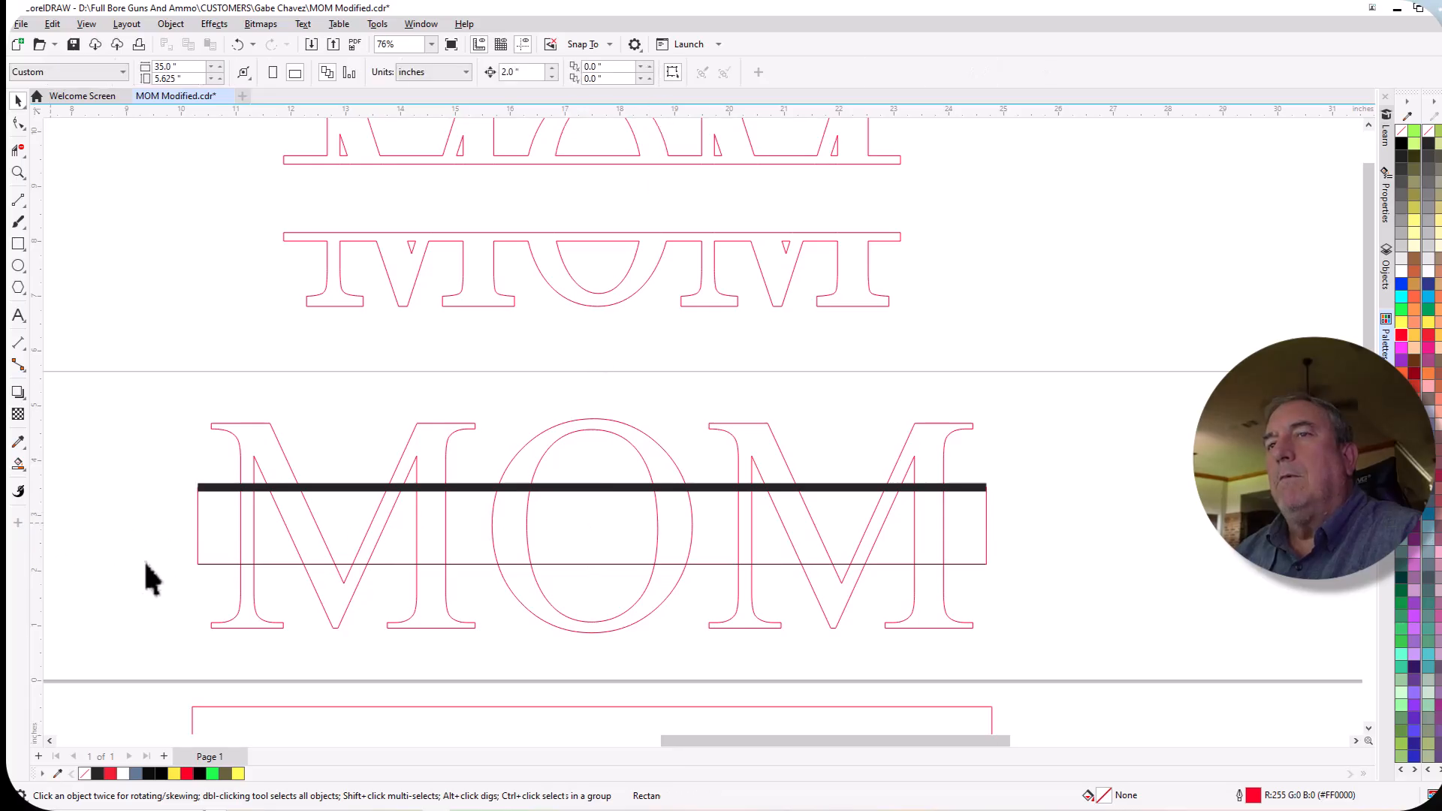
click(269, 569)
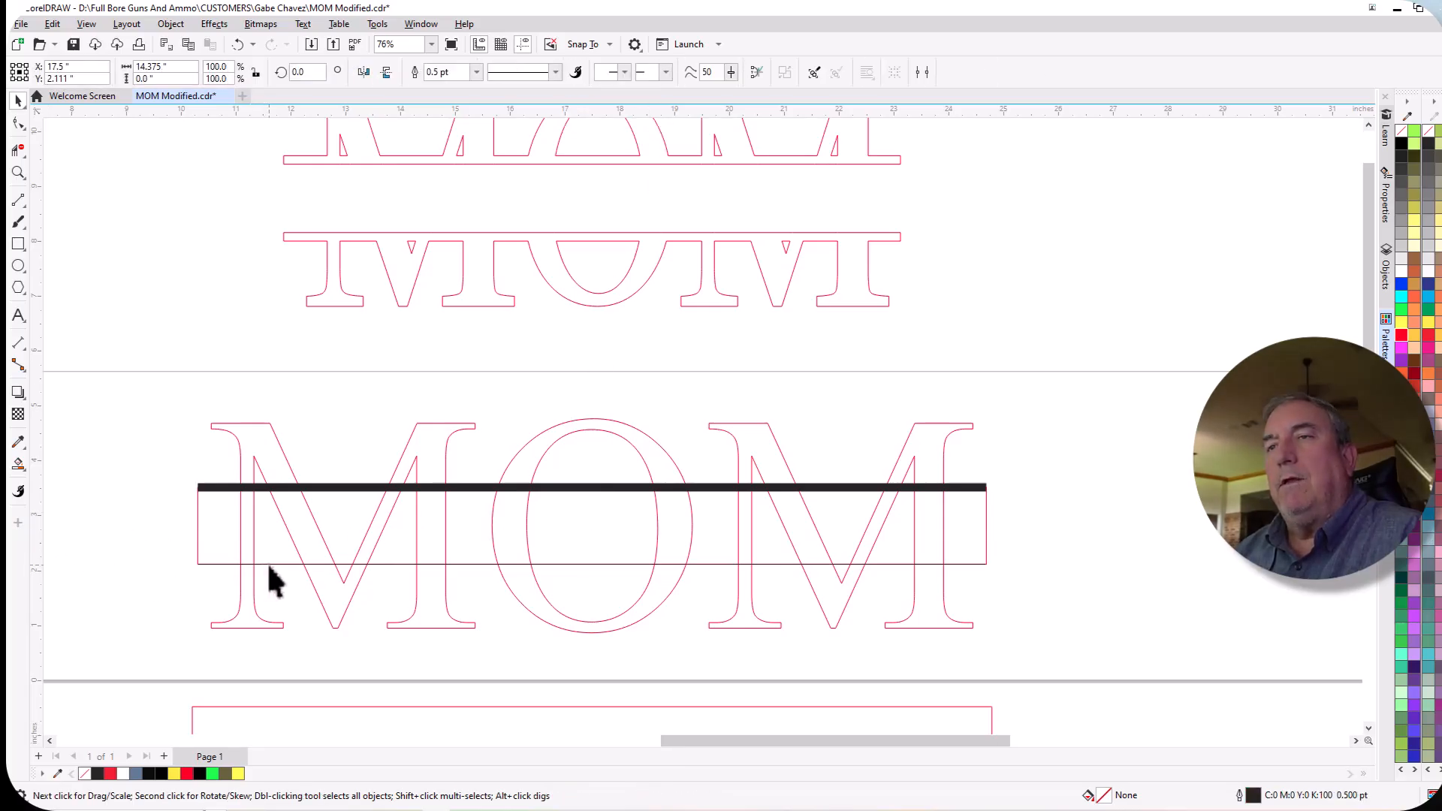
triple_click(453, 76)
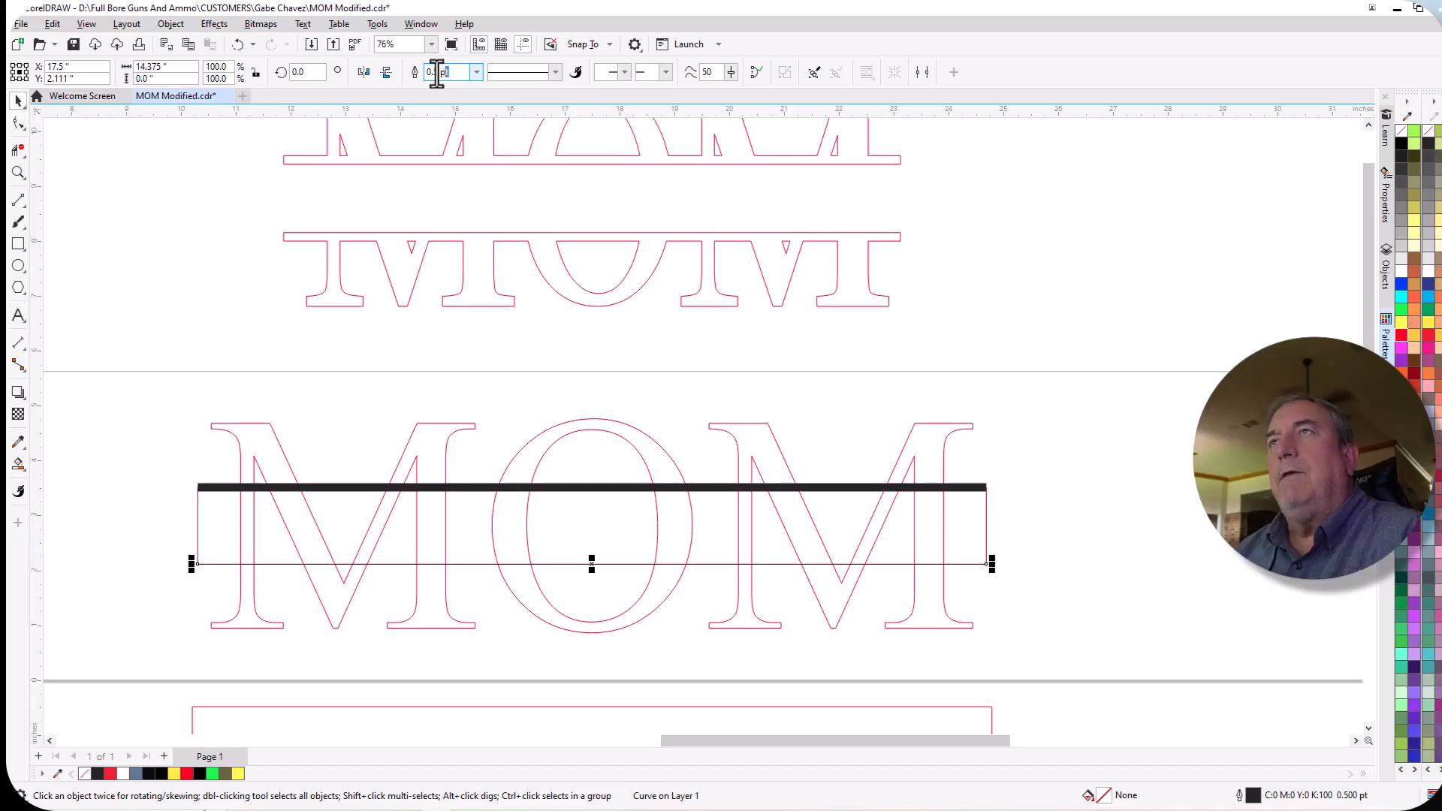
text(11)
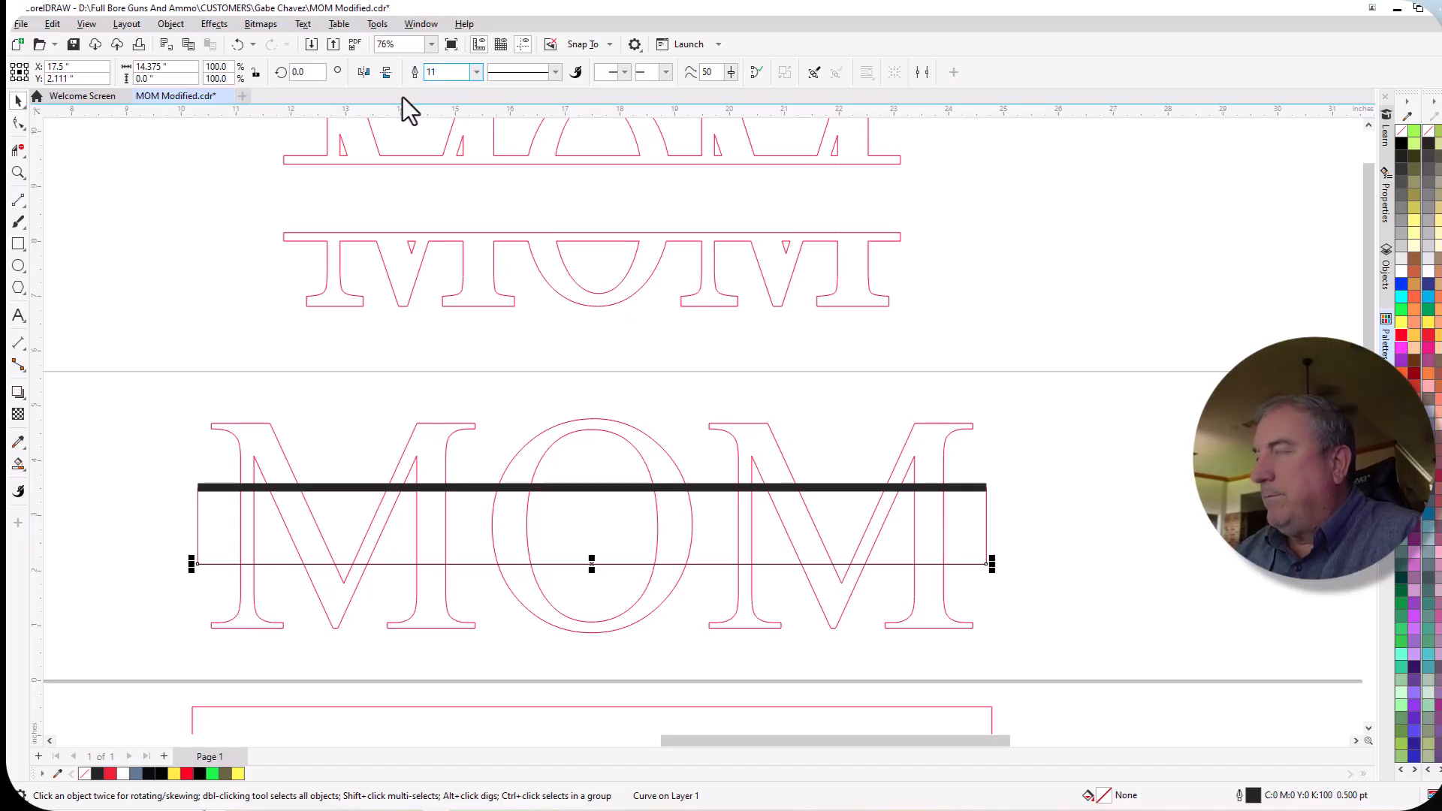
key(Return)
Move the rectangle between the two thick lines 6 in straight down, clear of the MOM lettering.
scroll(260, 354, down, 1)
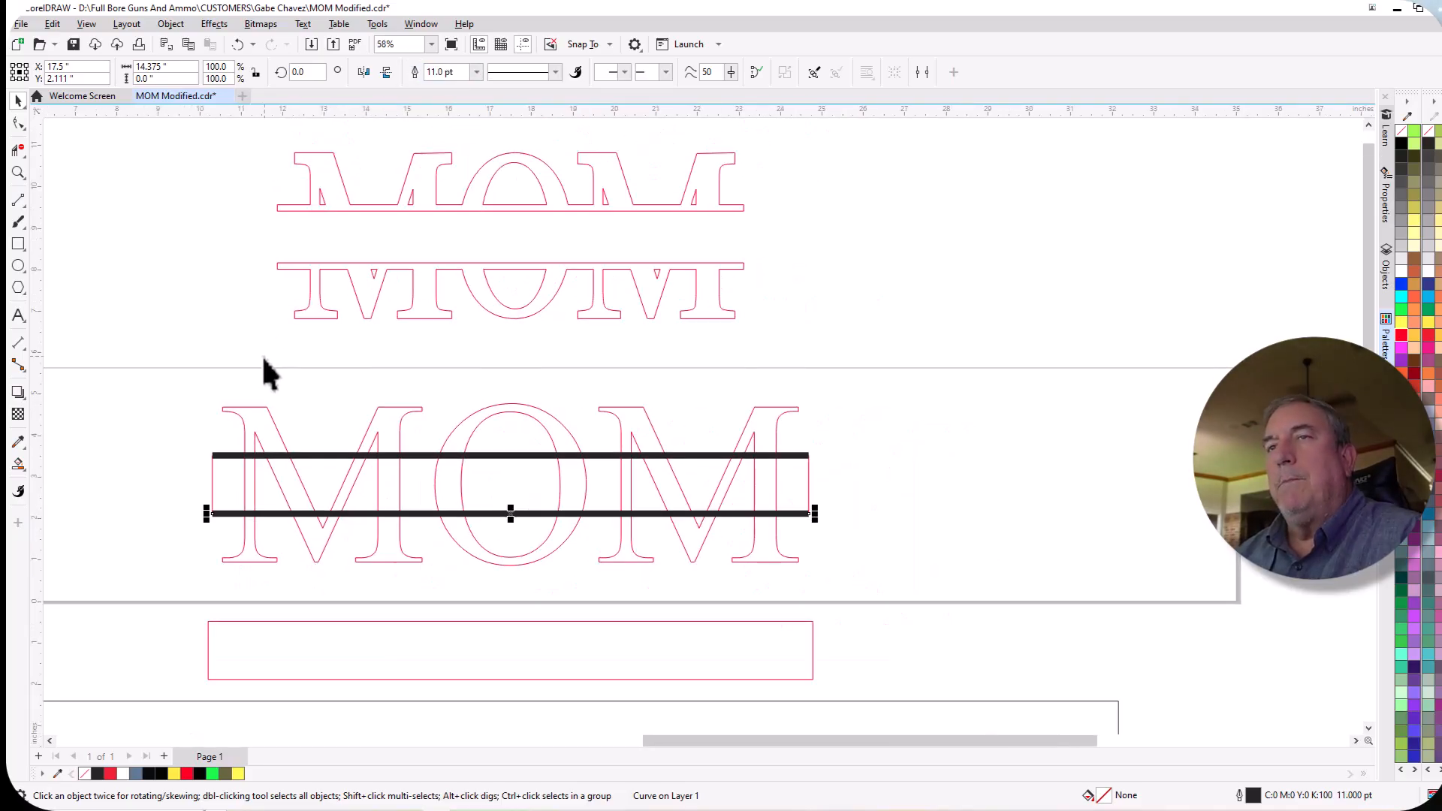
click(211, 496)
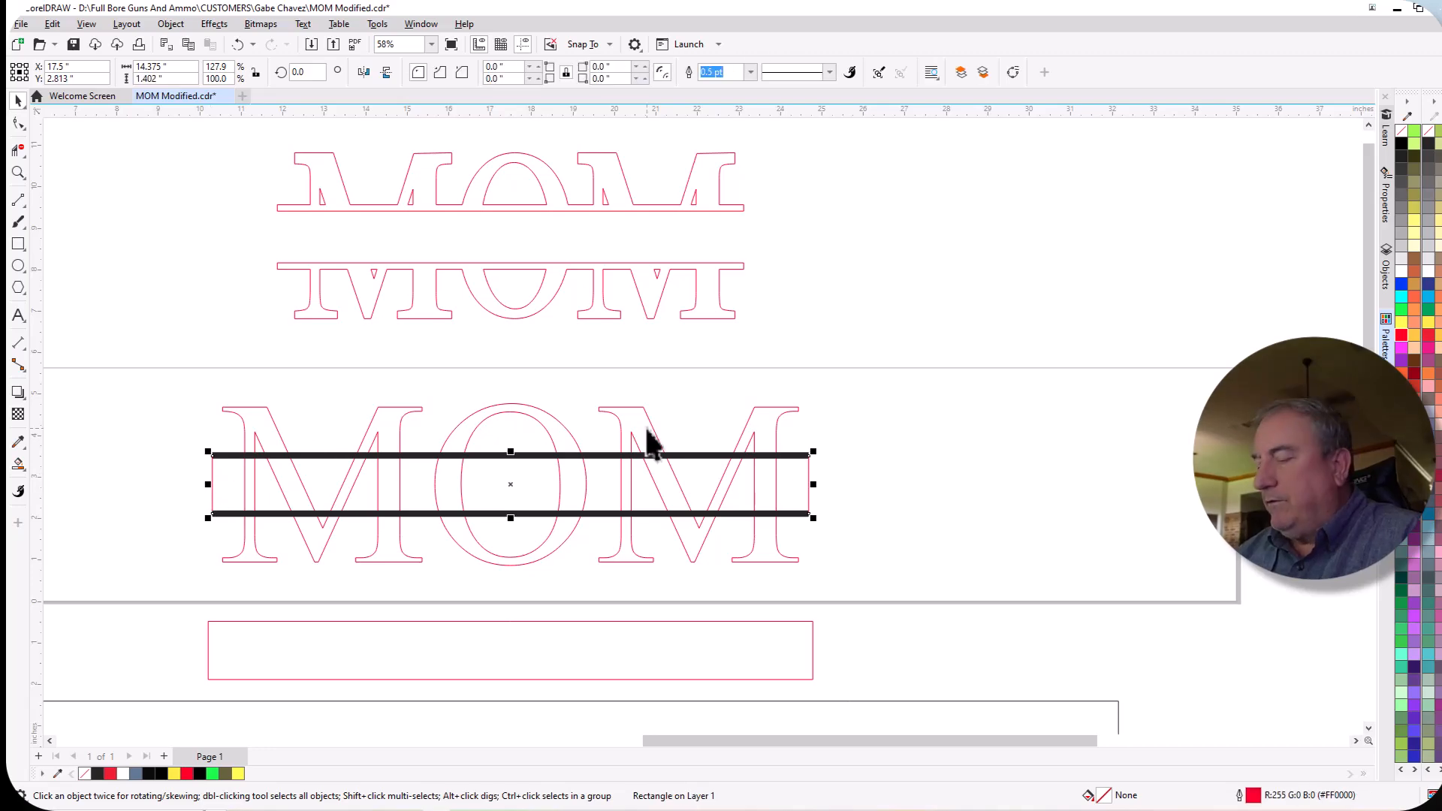
key(Down)
key(Down)
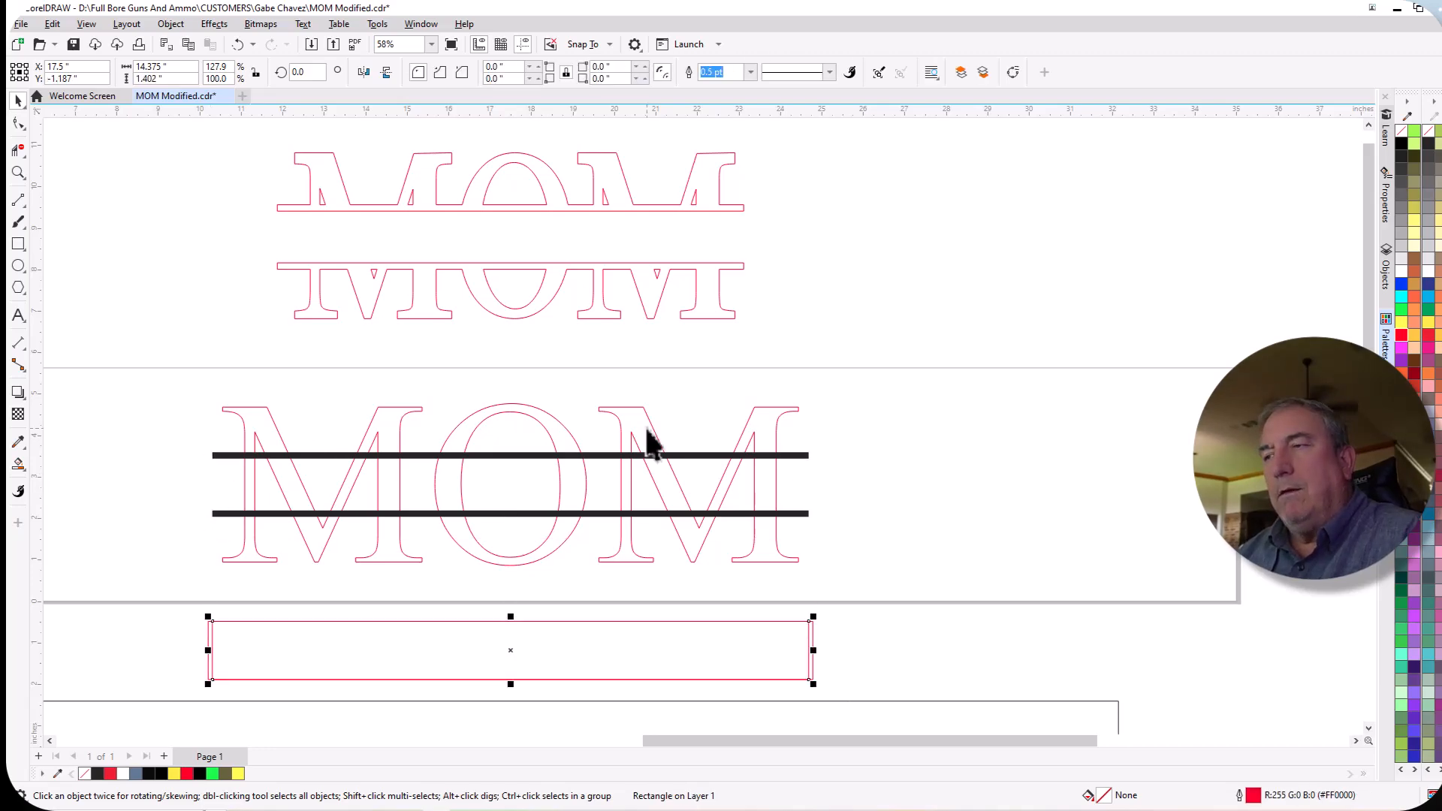
key(Down)
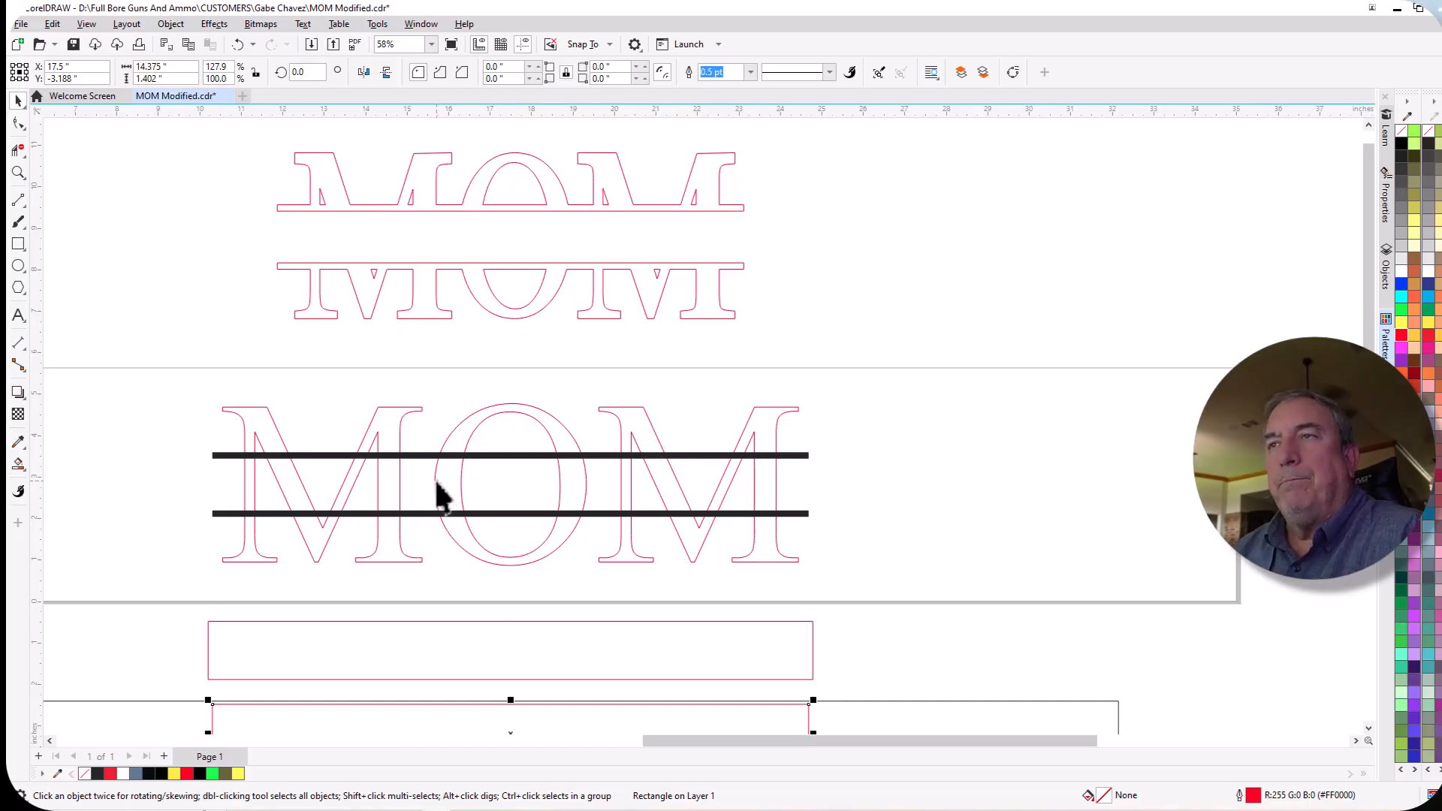
Convert the outlines of the upper and lower thick lines to objects.
click(326, 453)
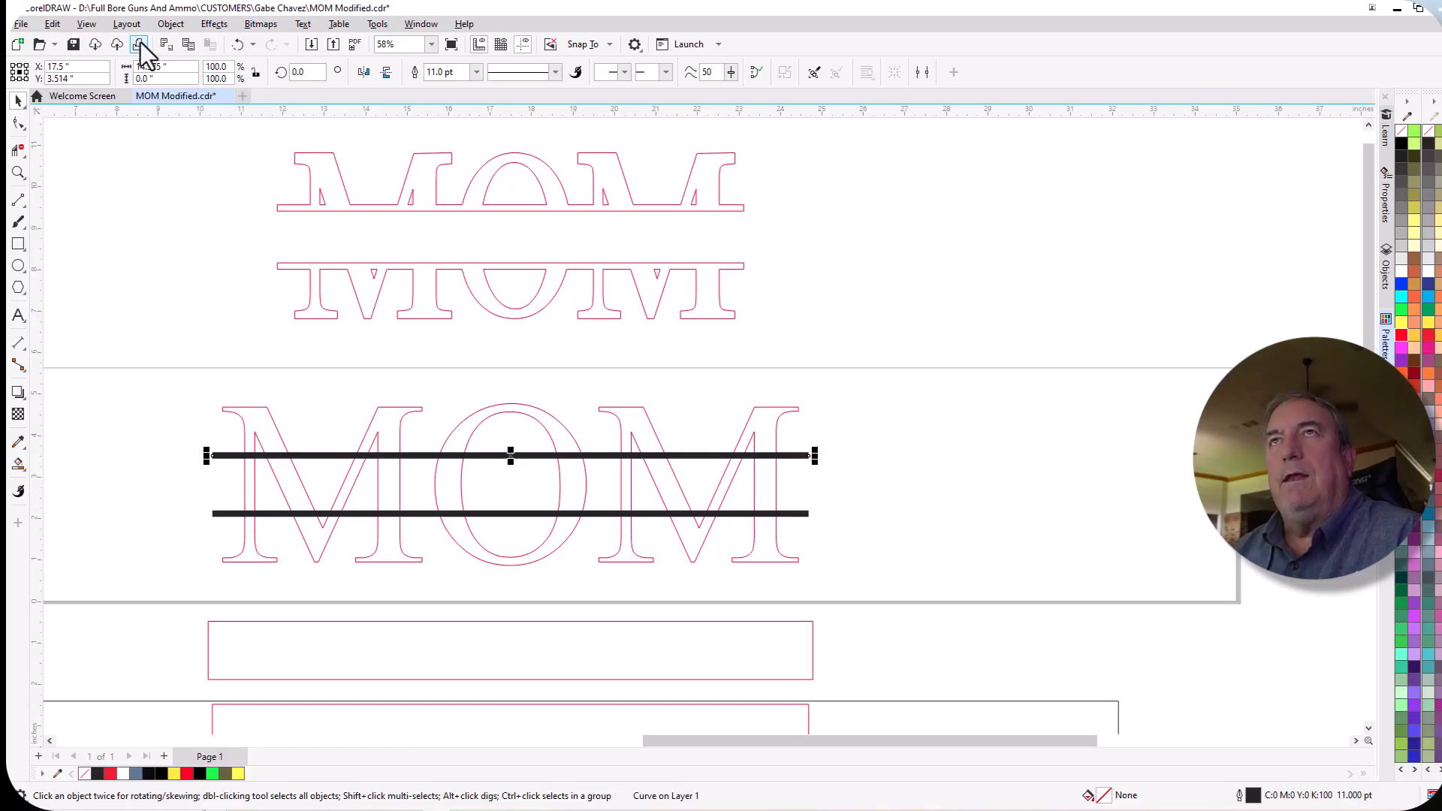
click(171, 24)
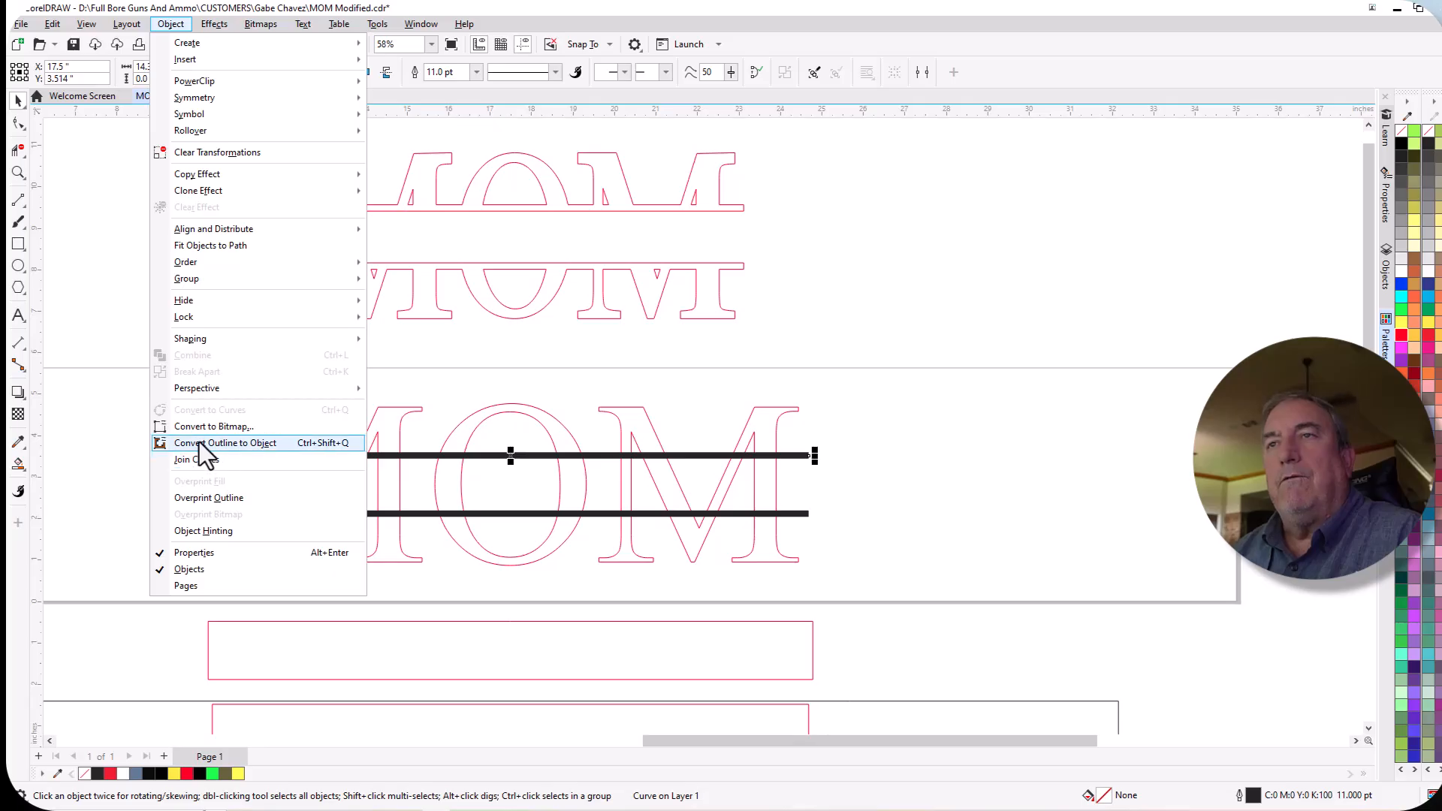
click(251, 446)
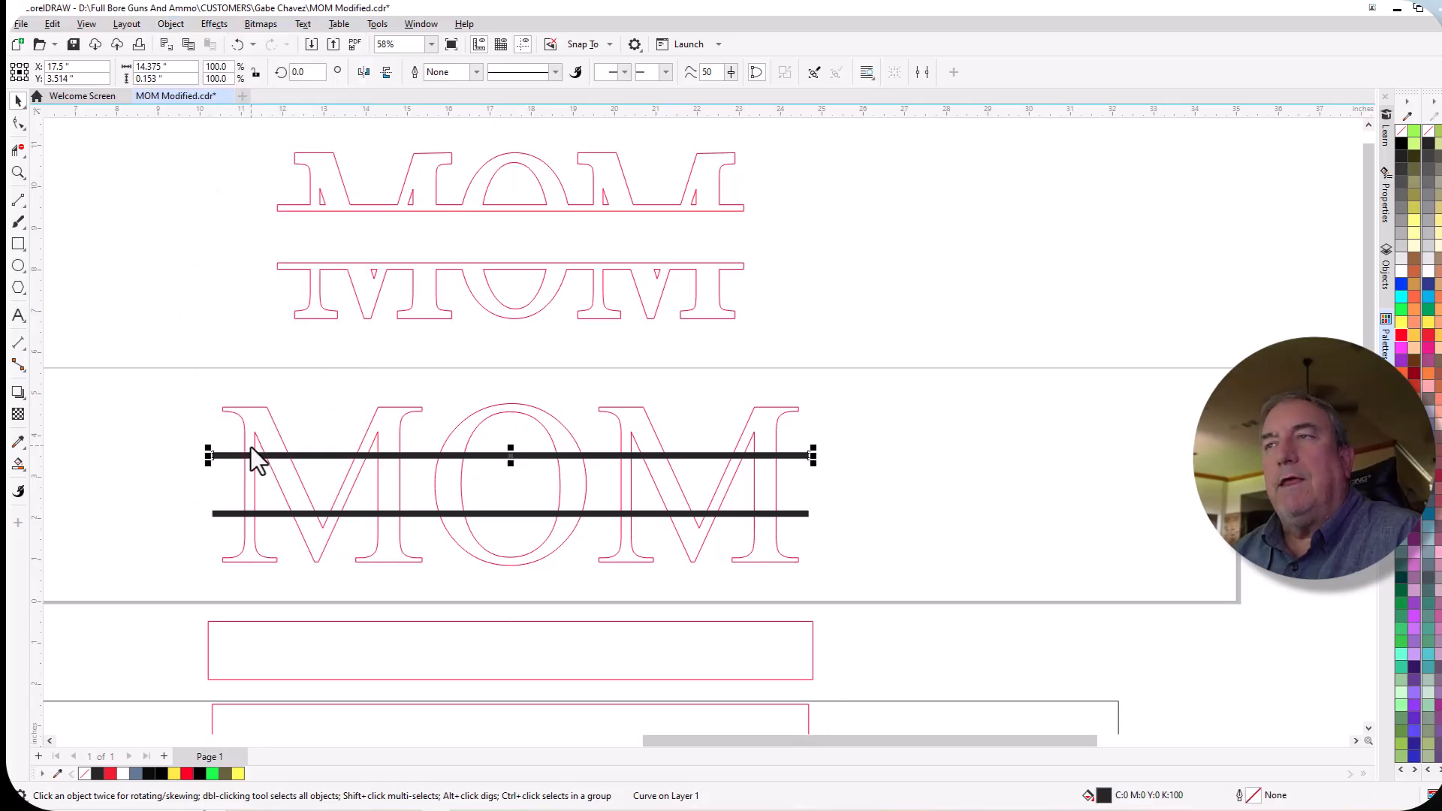
click(242, 515)
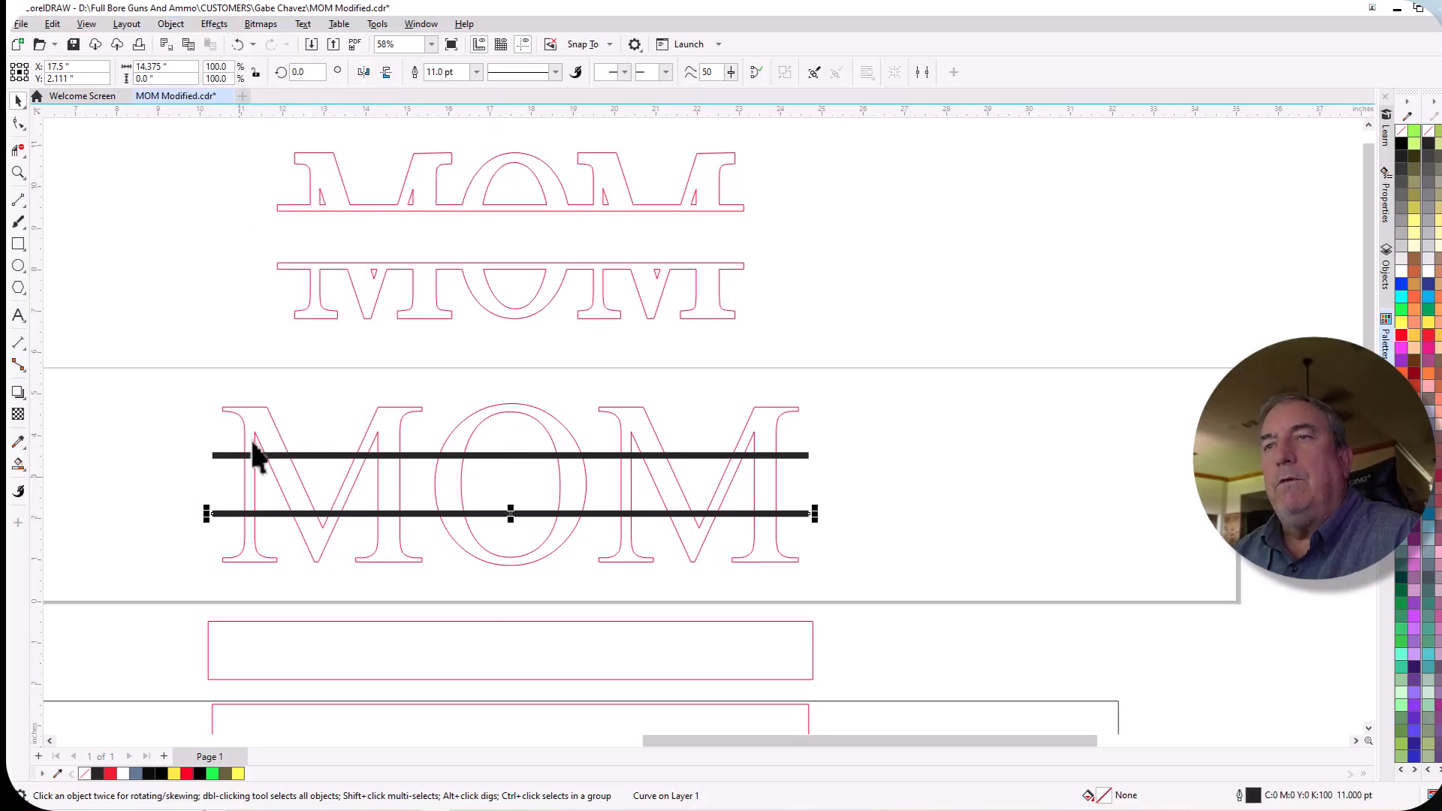
click(169, 20)
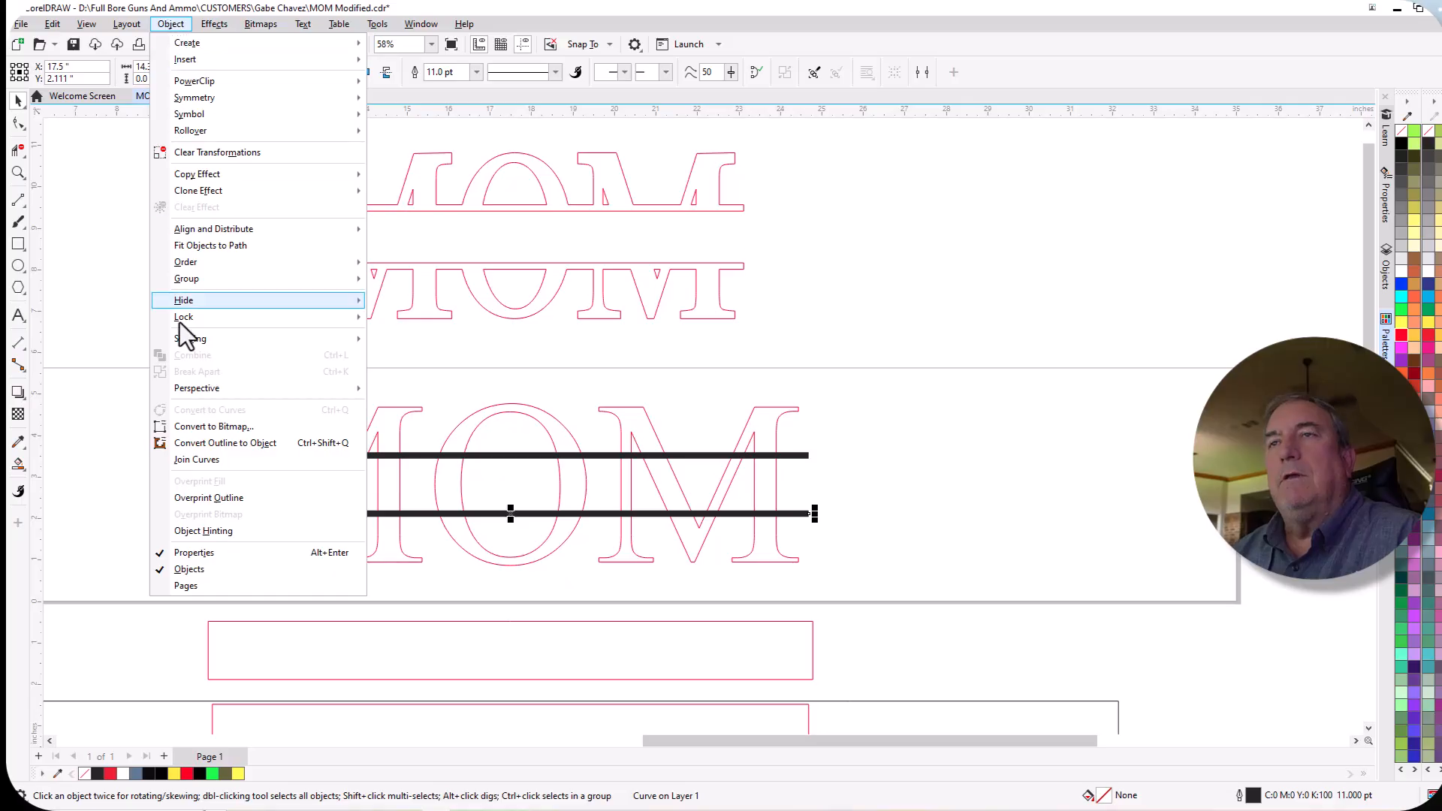
click(198, 442)
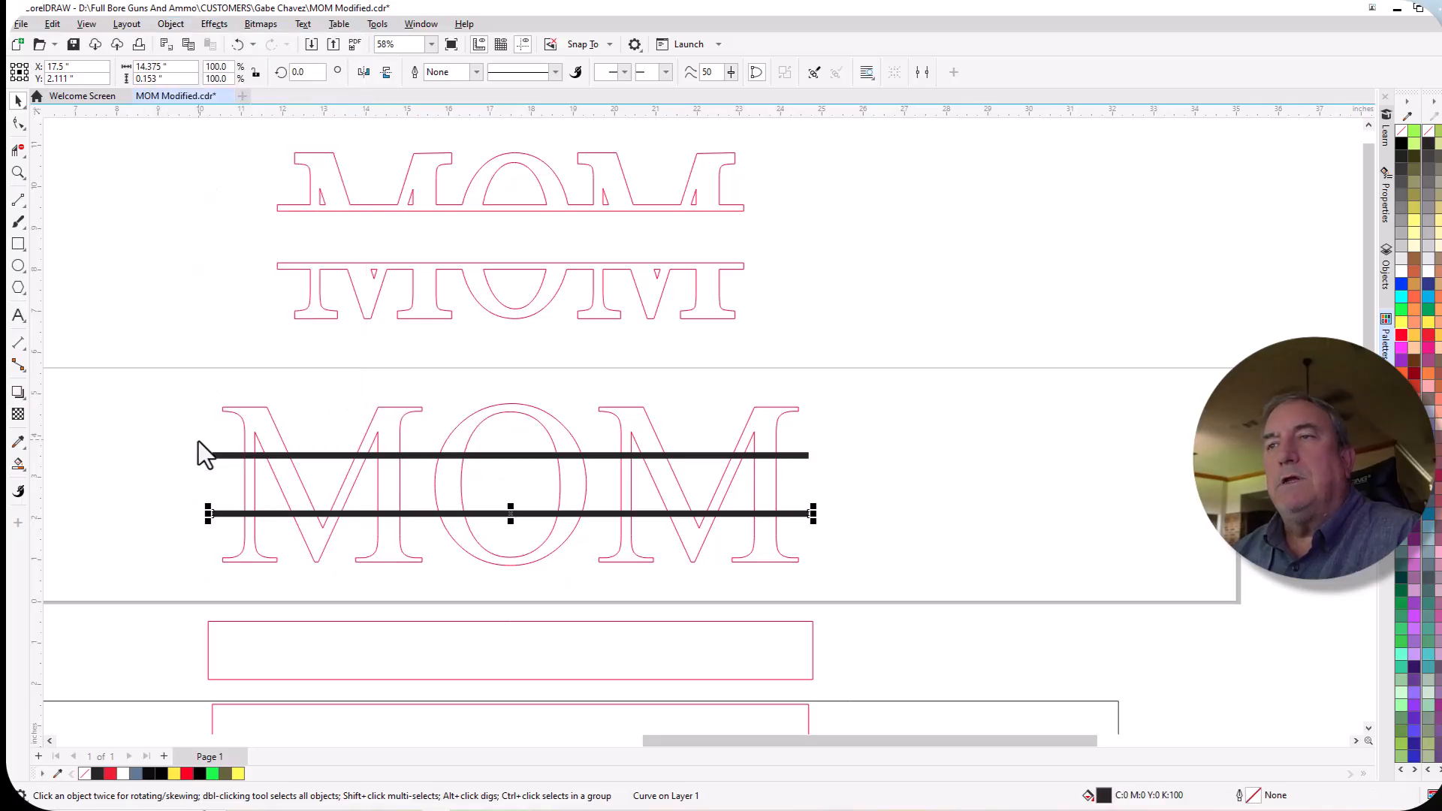
Give both converted bars a red outline and remove their fill.
right_click(1399, 336)
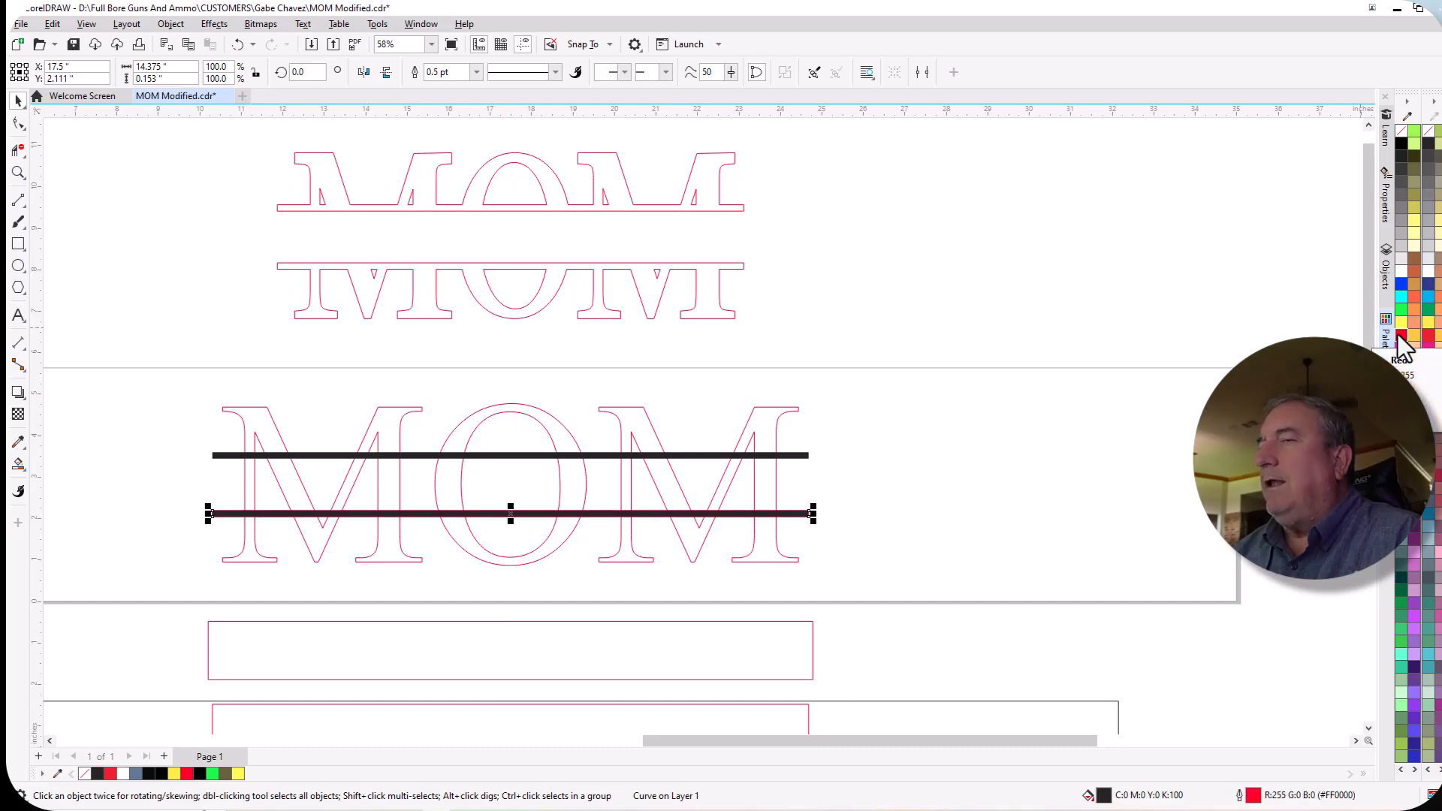
click(1400, 132)
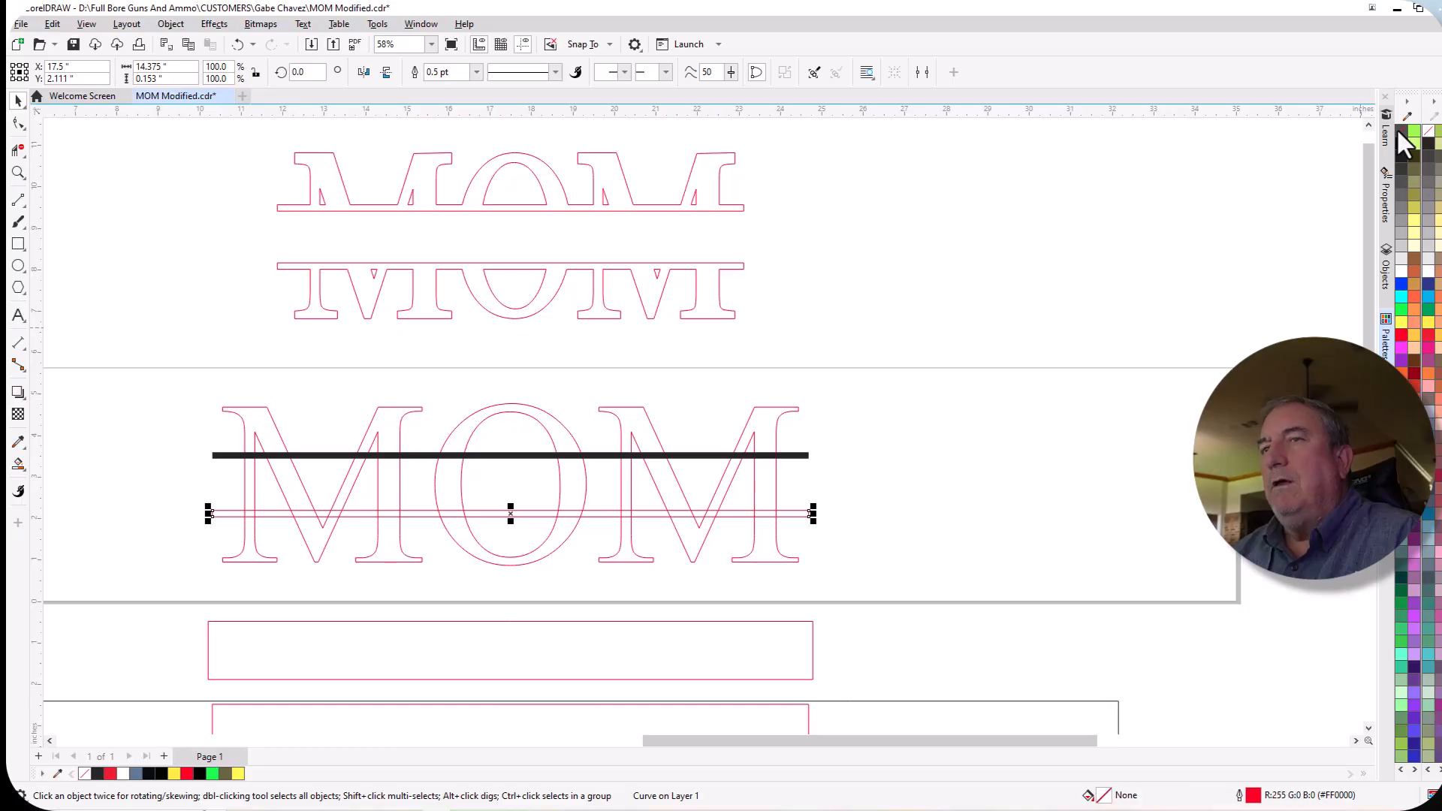
click(782, 455)
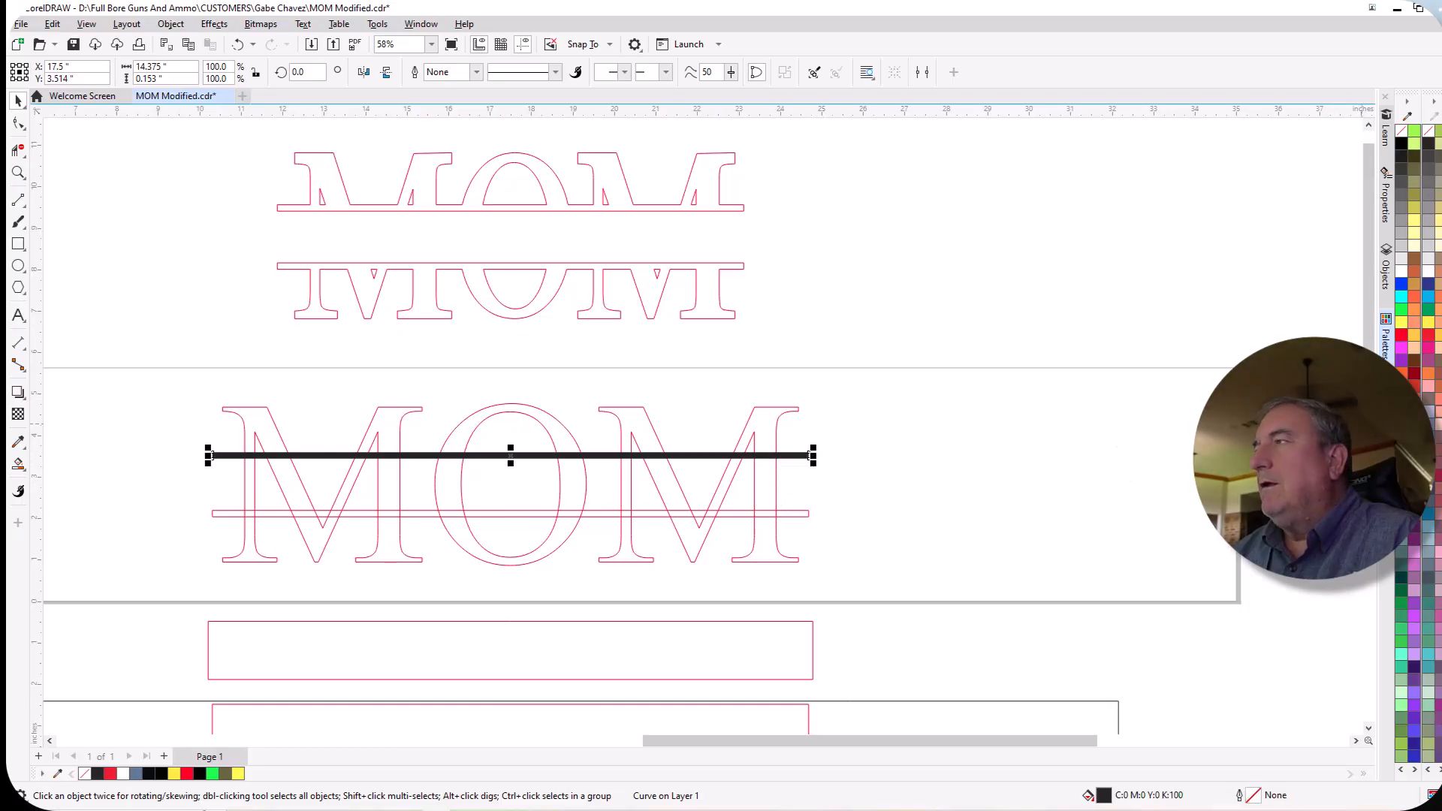
right_click(1400, 332)
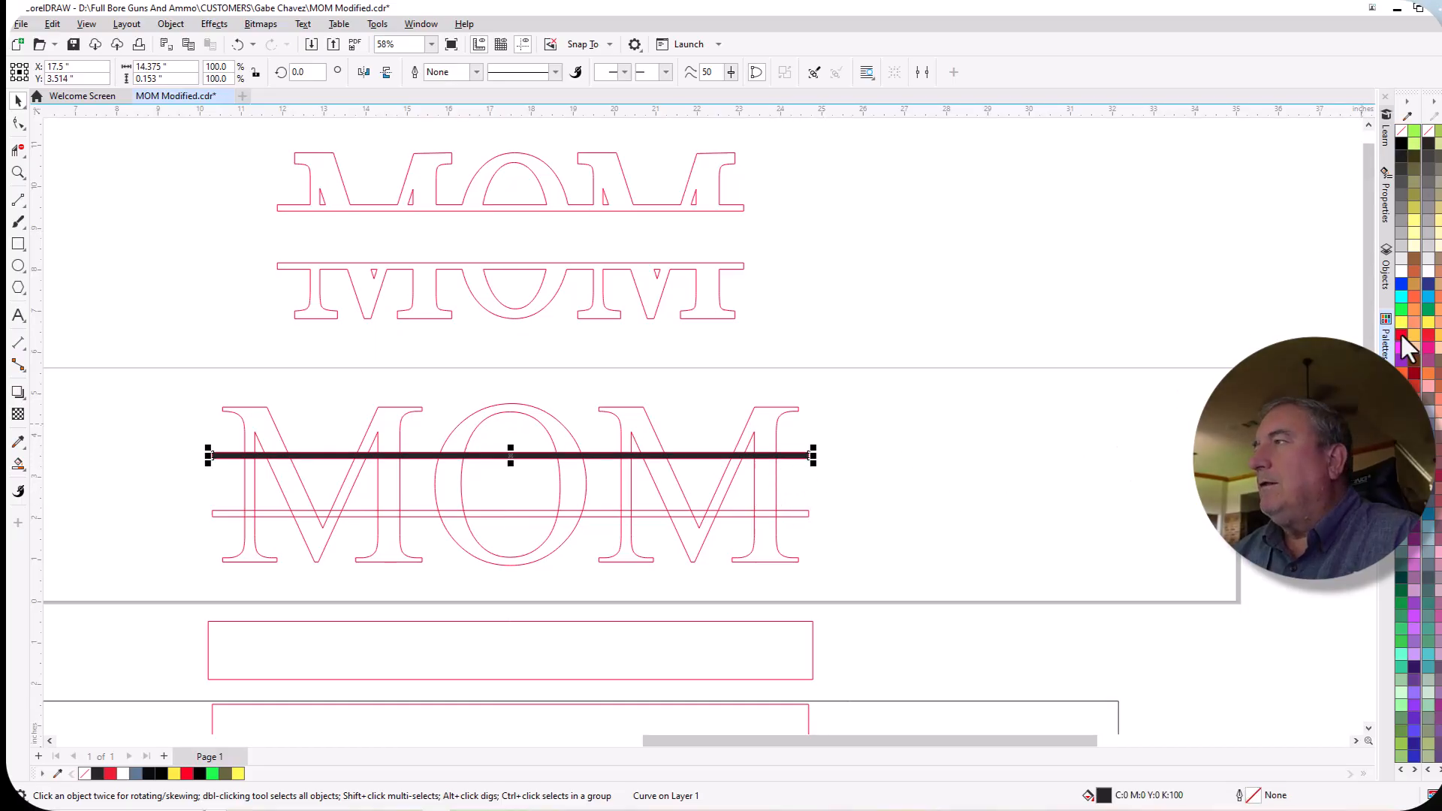
click(1401, 132)
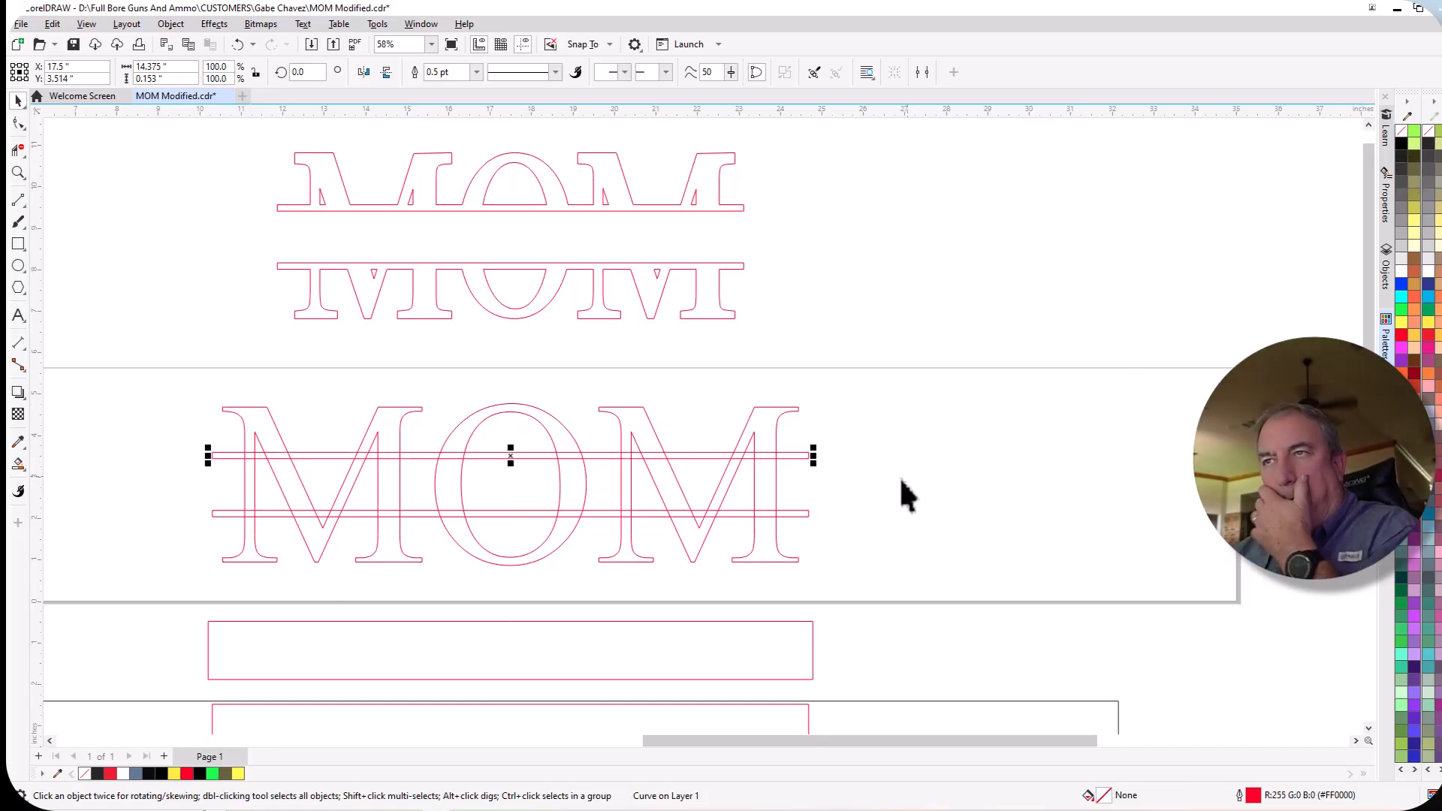
Delete all letter segments between the two bars across the MOM lettering with the Virtual Segment Delete tool.
scroll(477, 473, up, 3)
scroll(1212, 516, down, 3)
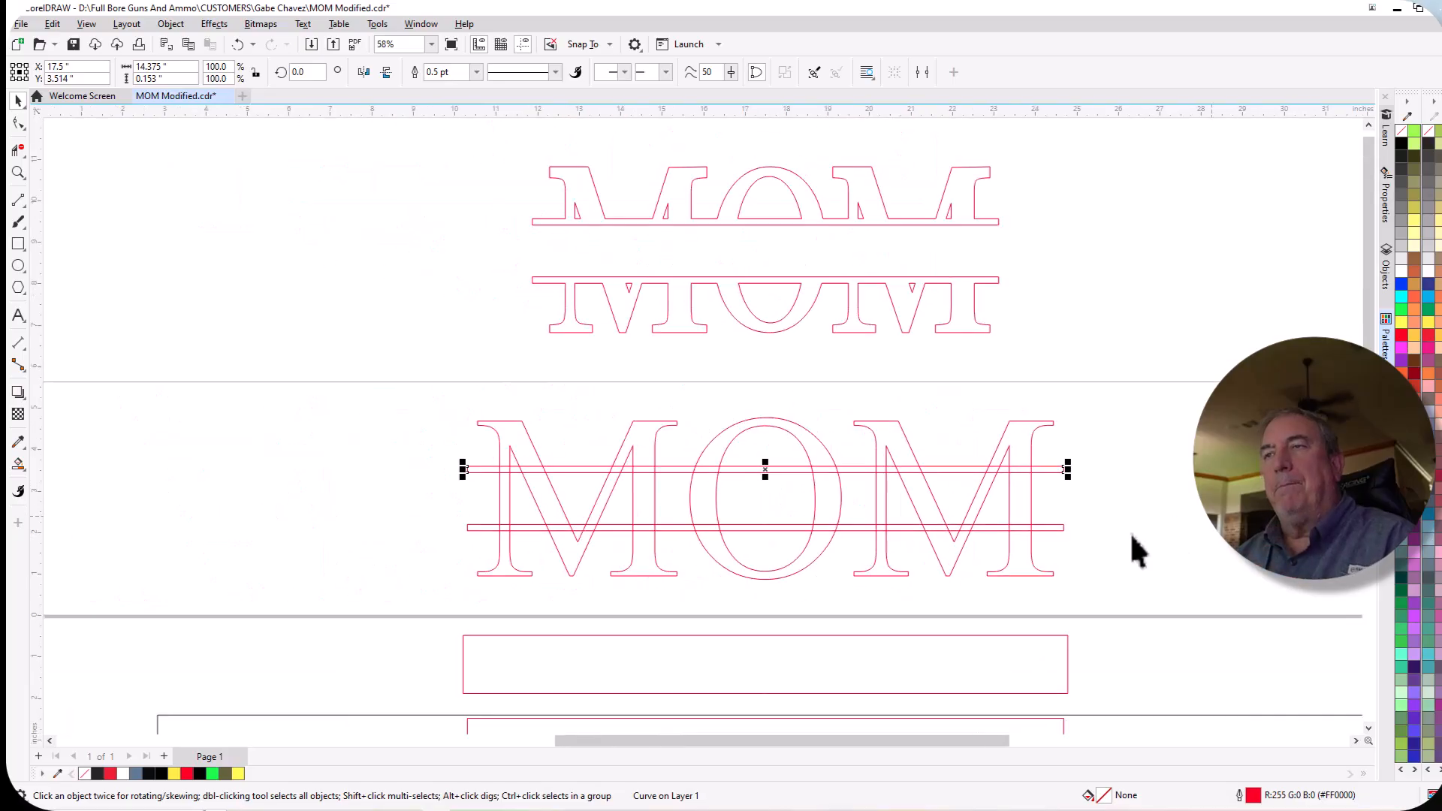
scroll(904, 499, up, 2)
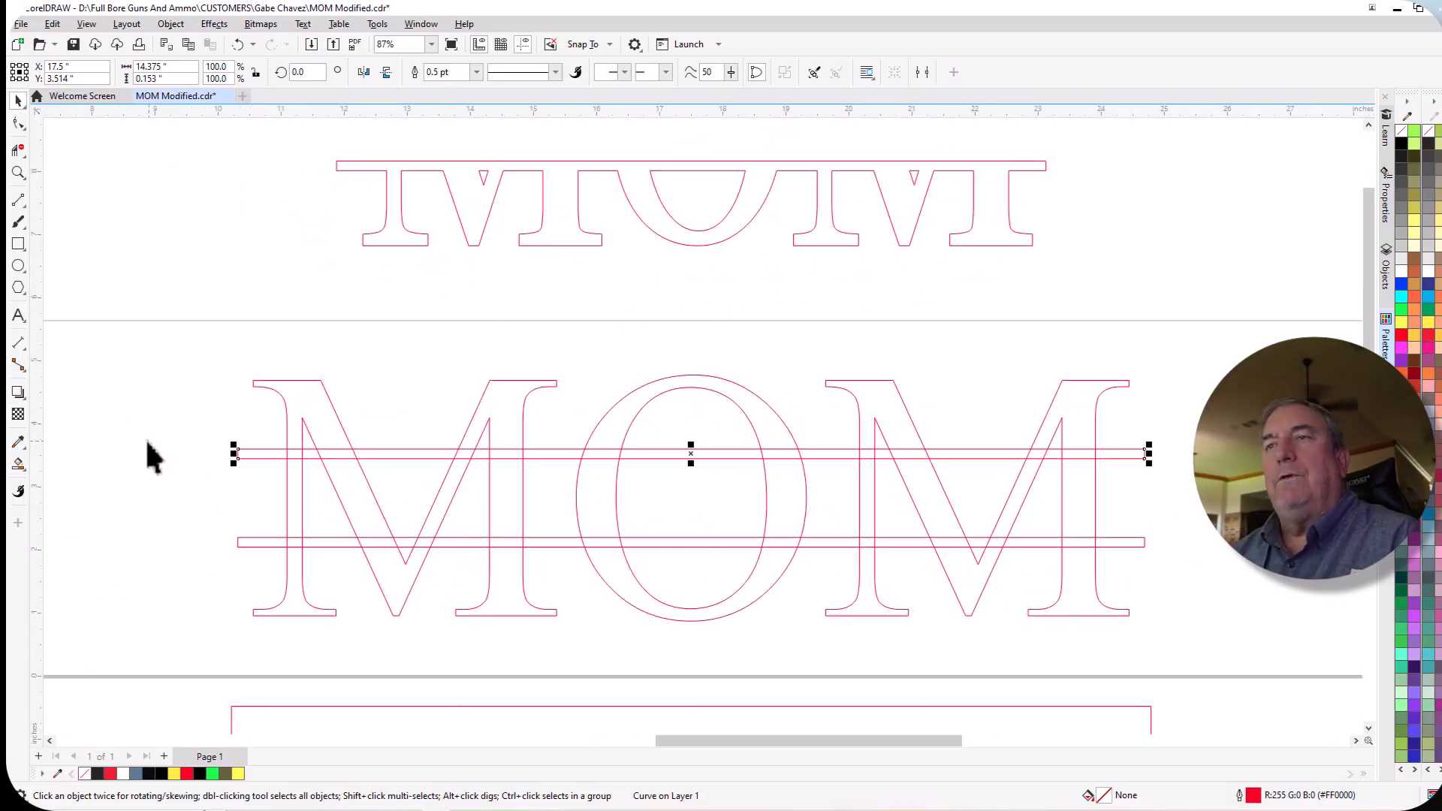
click(122, 387)
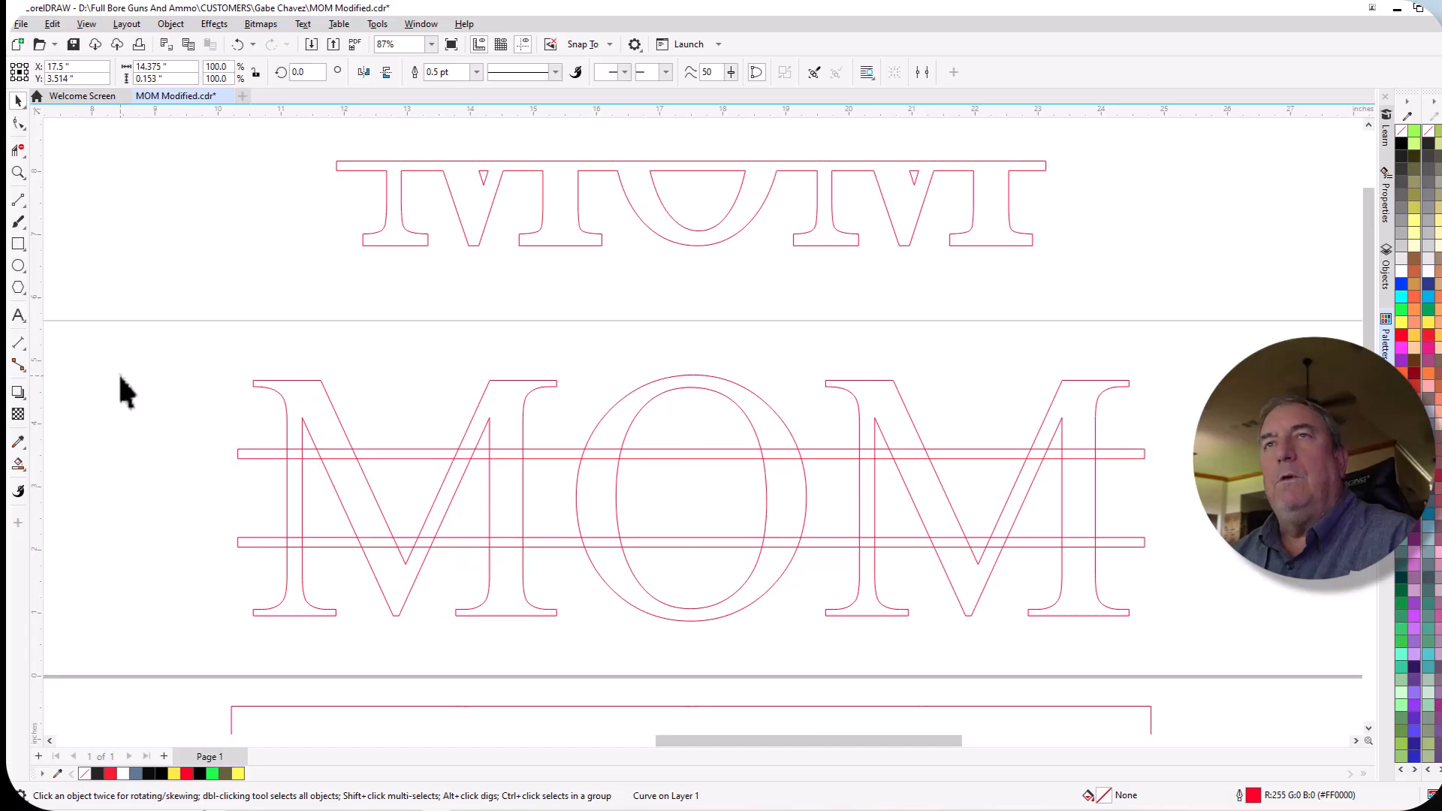
click(21, 154)
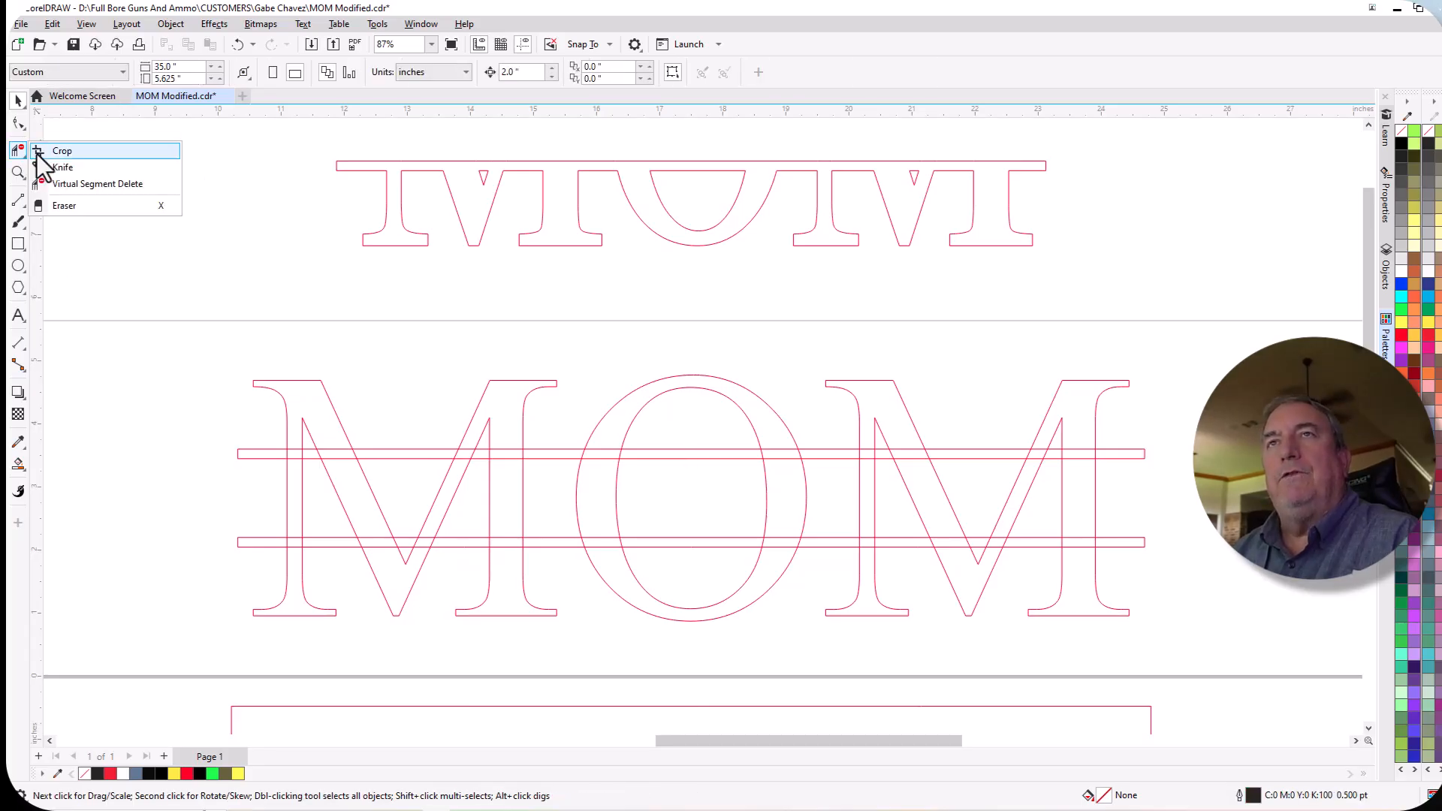
click(80, 184)
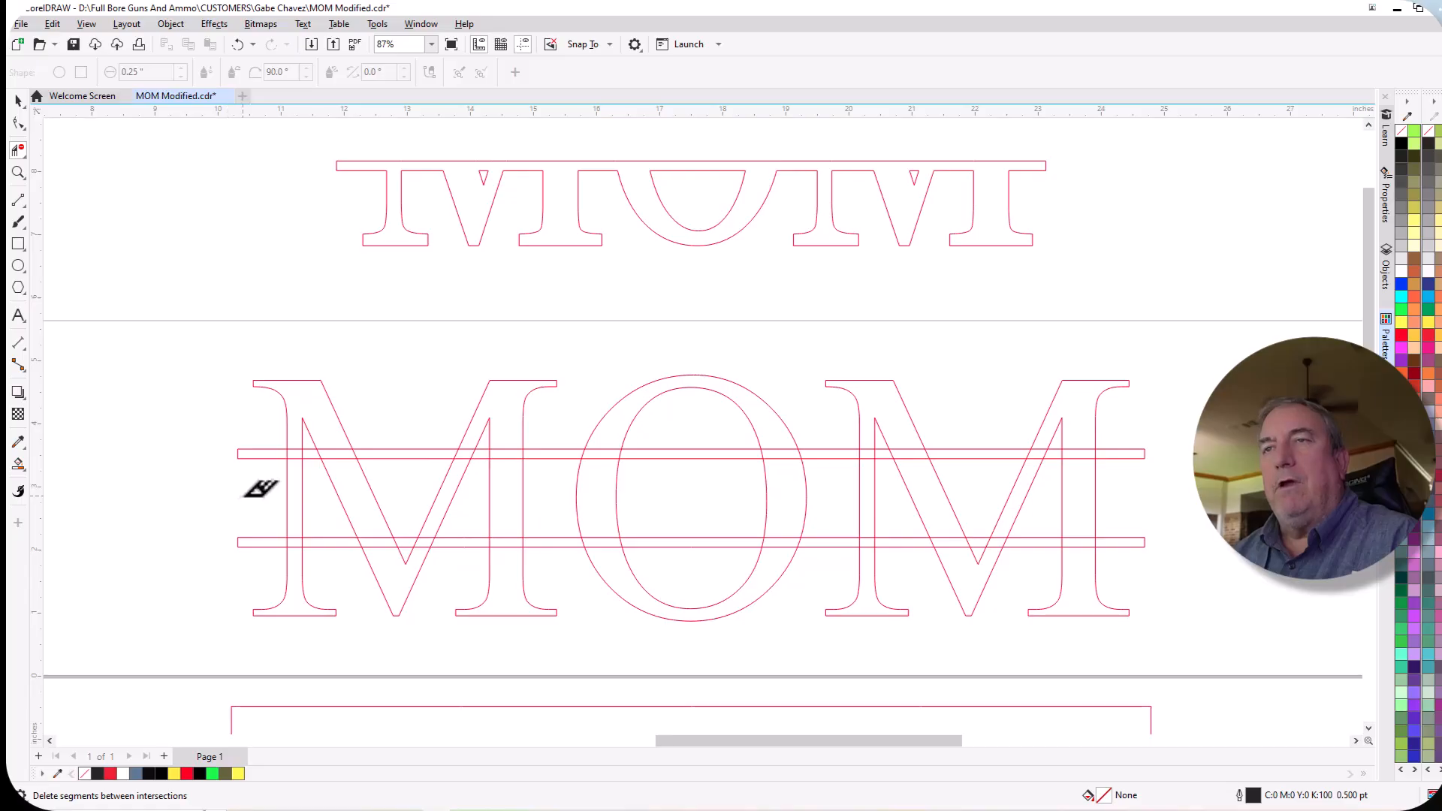
drag(242, 497, 1166, 500)
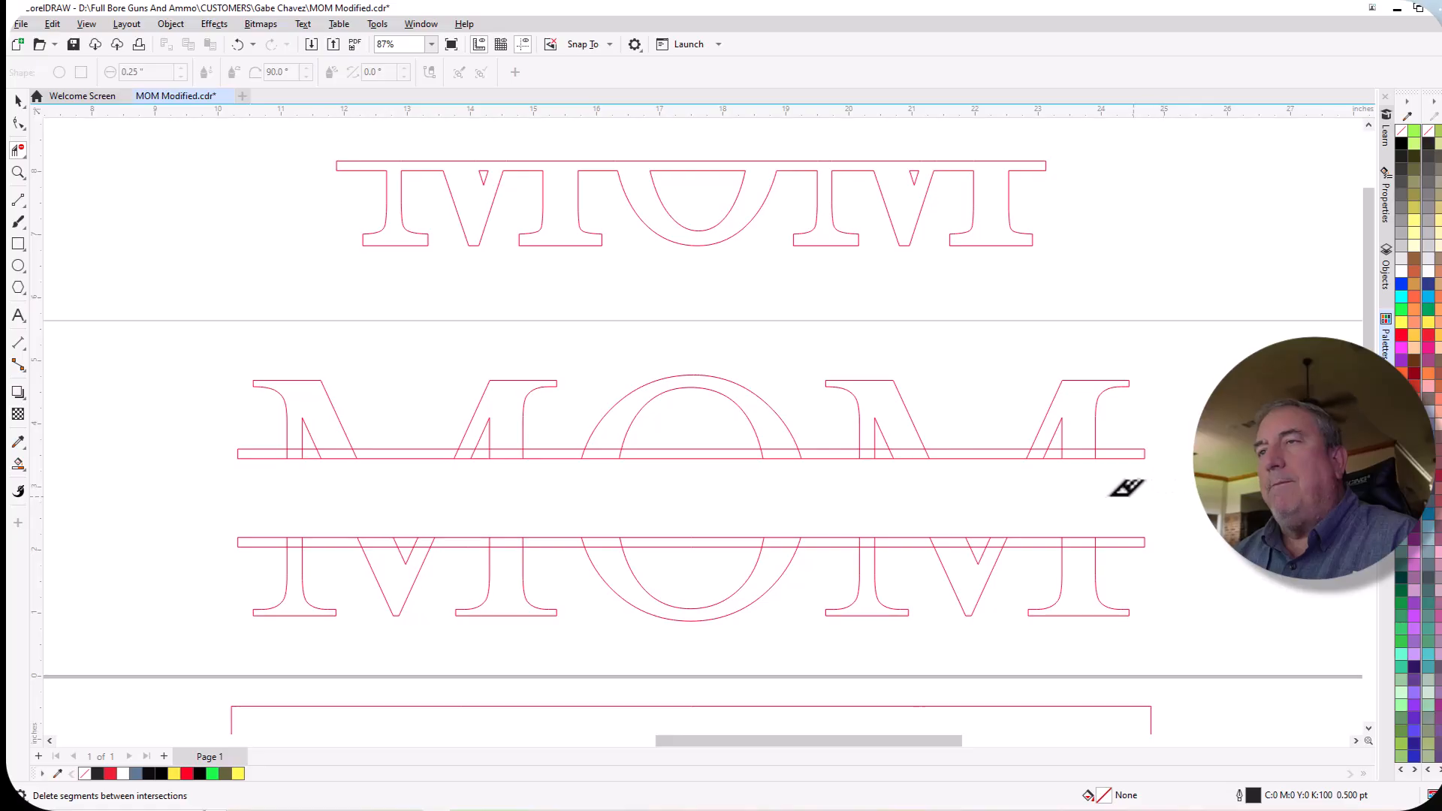
Delete the letter segments running inside the upper bar across the whole MOM lettering with Virtual Segment Delete.
scroll(295, 460, up, 2)
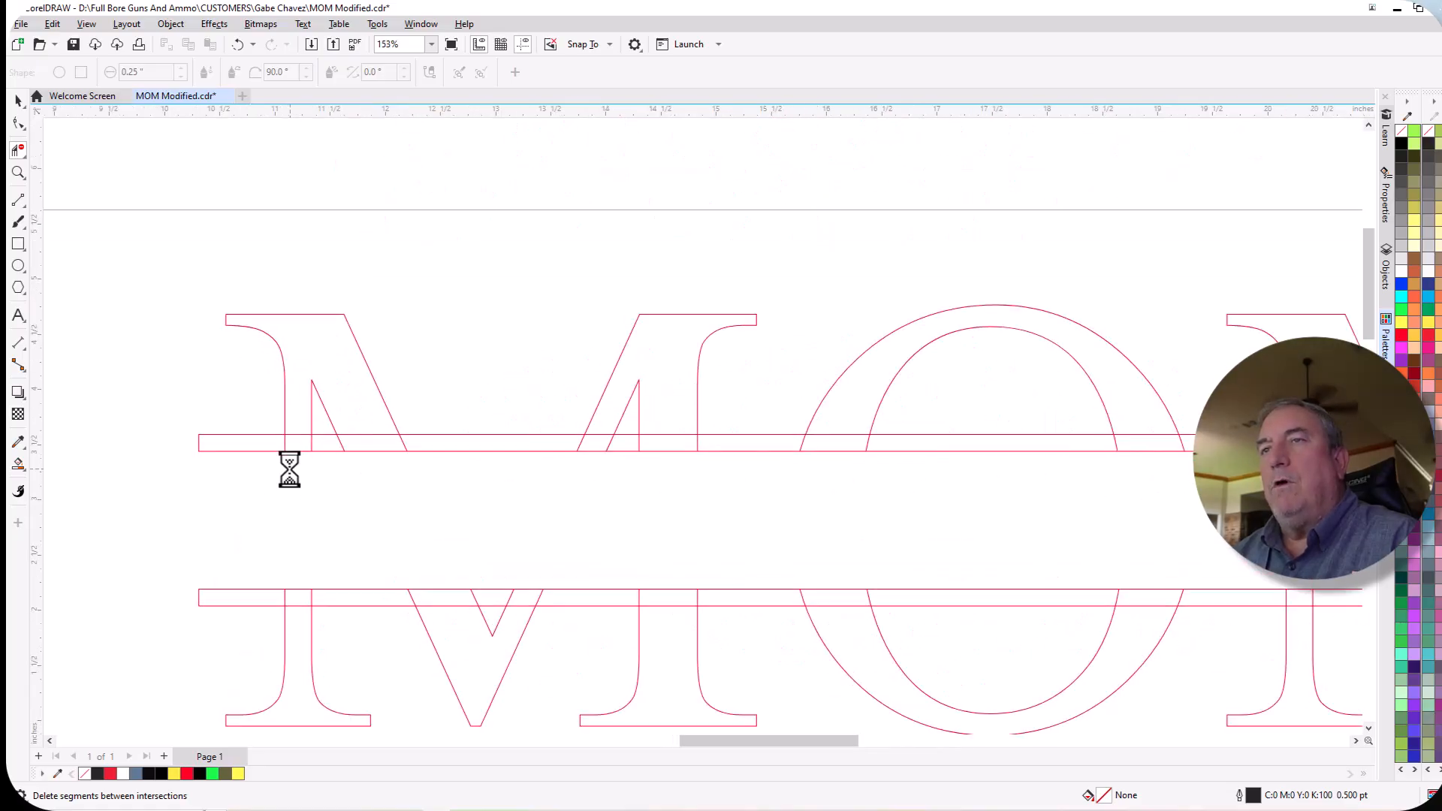
scroll(312, 464, up, 1)
scroll(255, 458, down, 2)
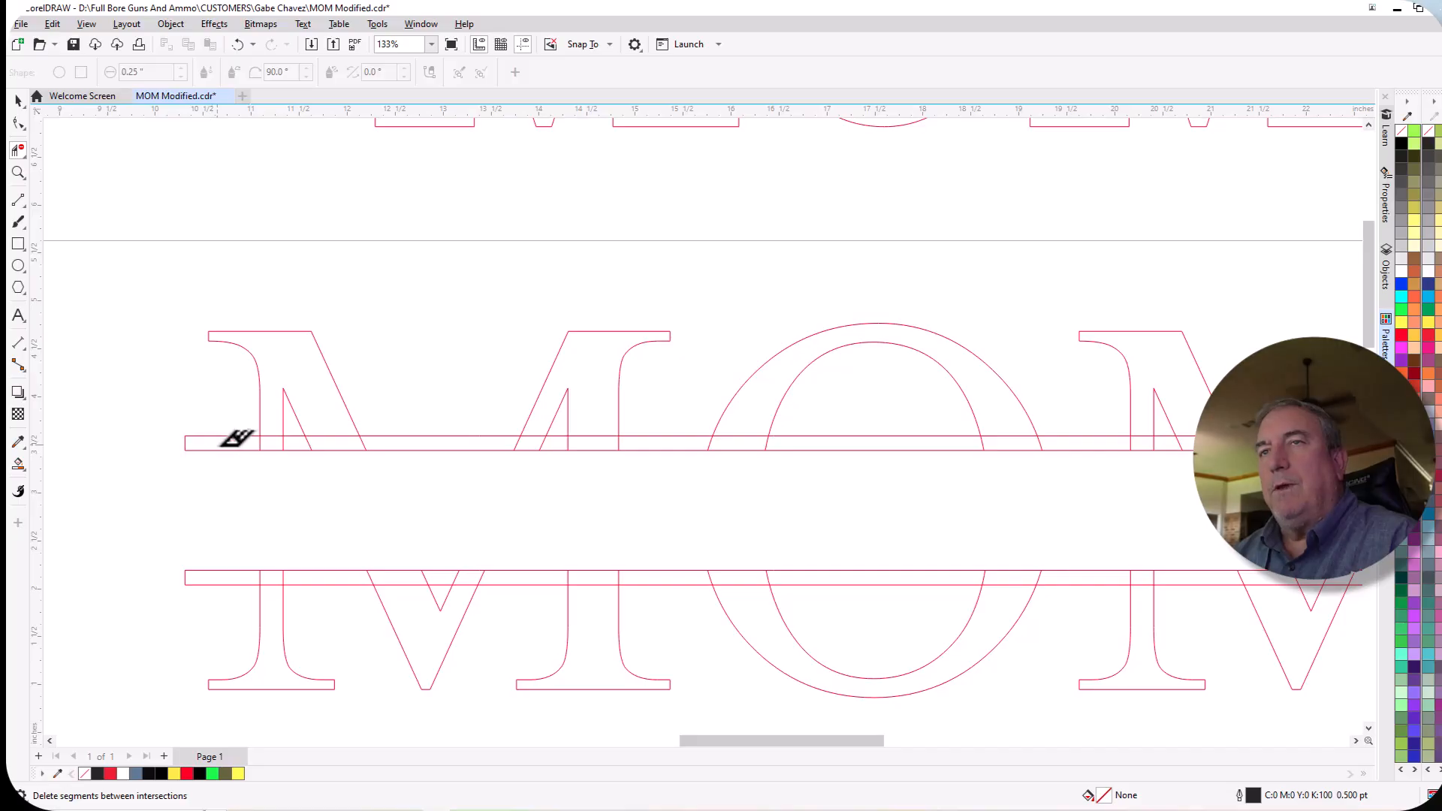
scroll(226, 440, down, 2)
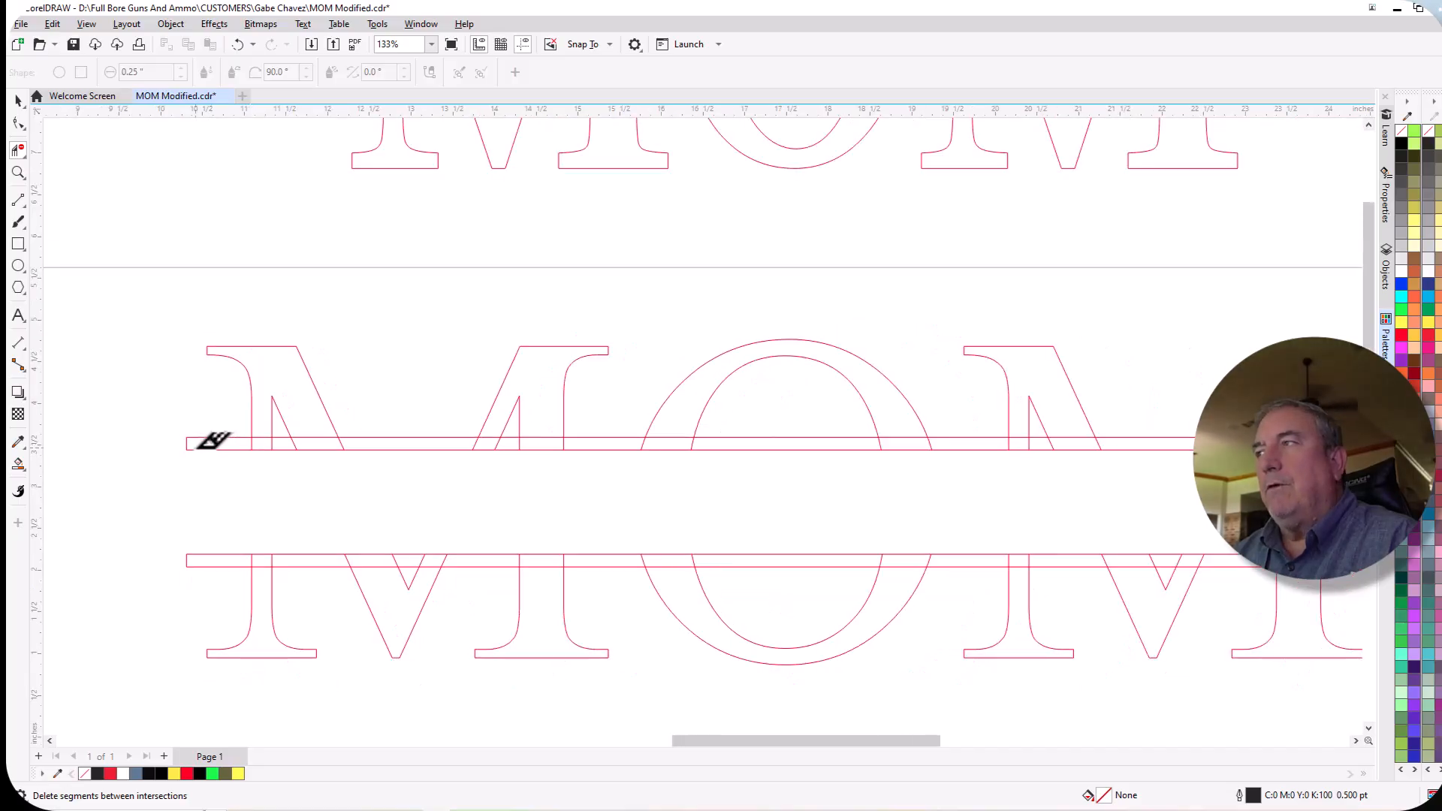
scroll(212, 440, up, 1)
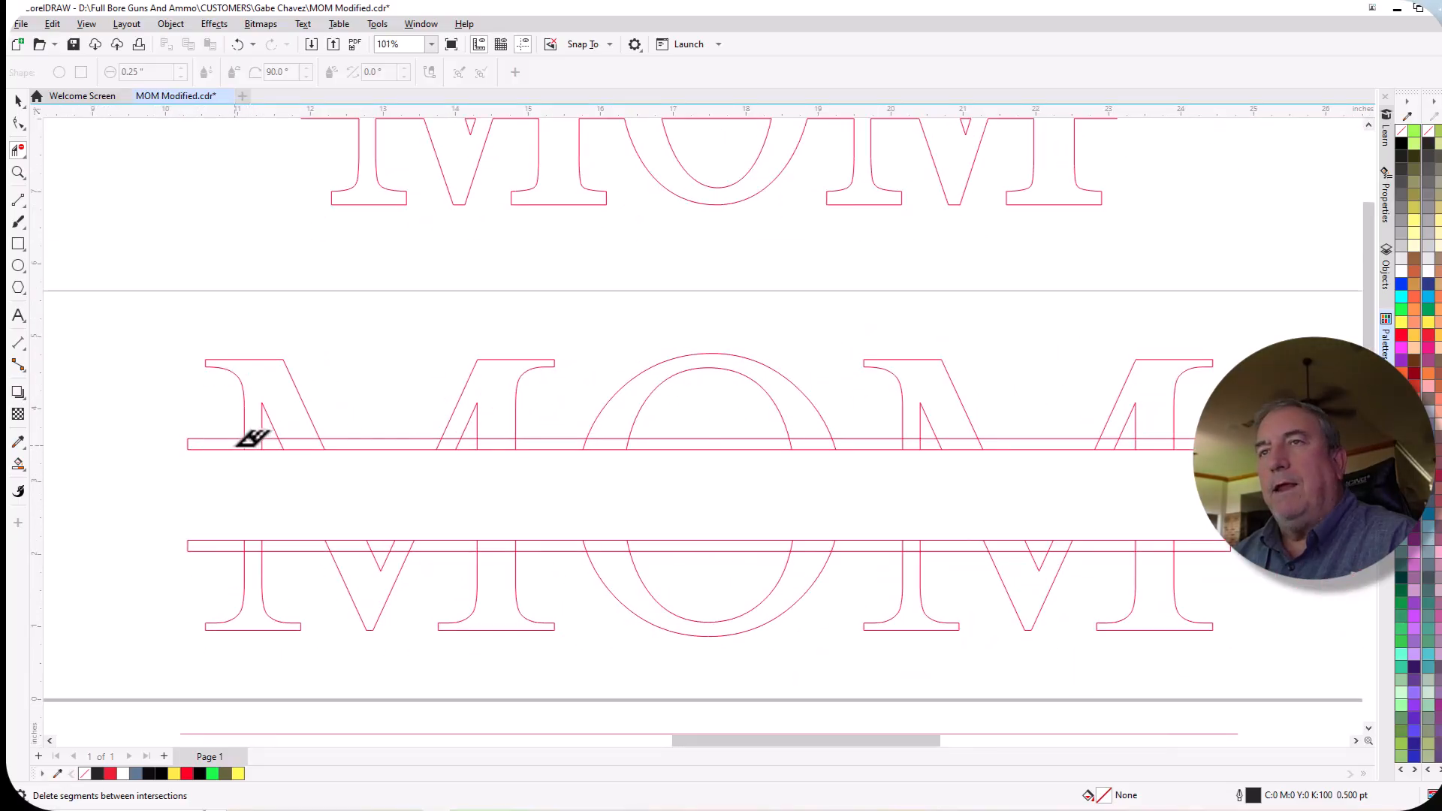
drag(236, 445, 1194, 447)
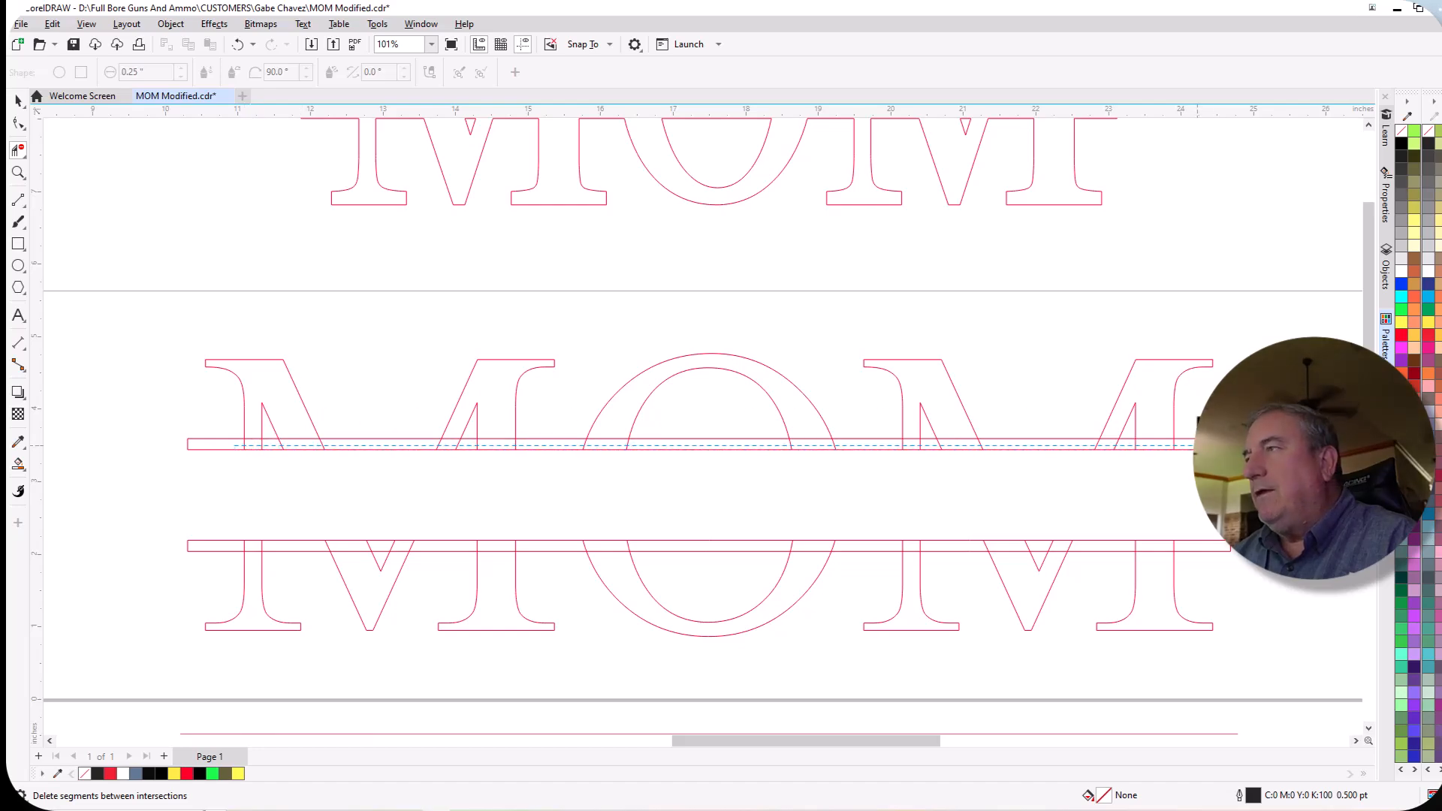
drag(1194, 448, 1195, 448)
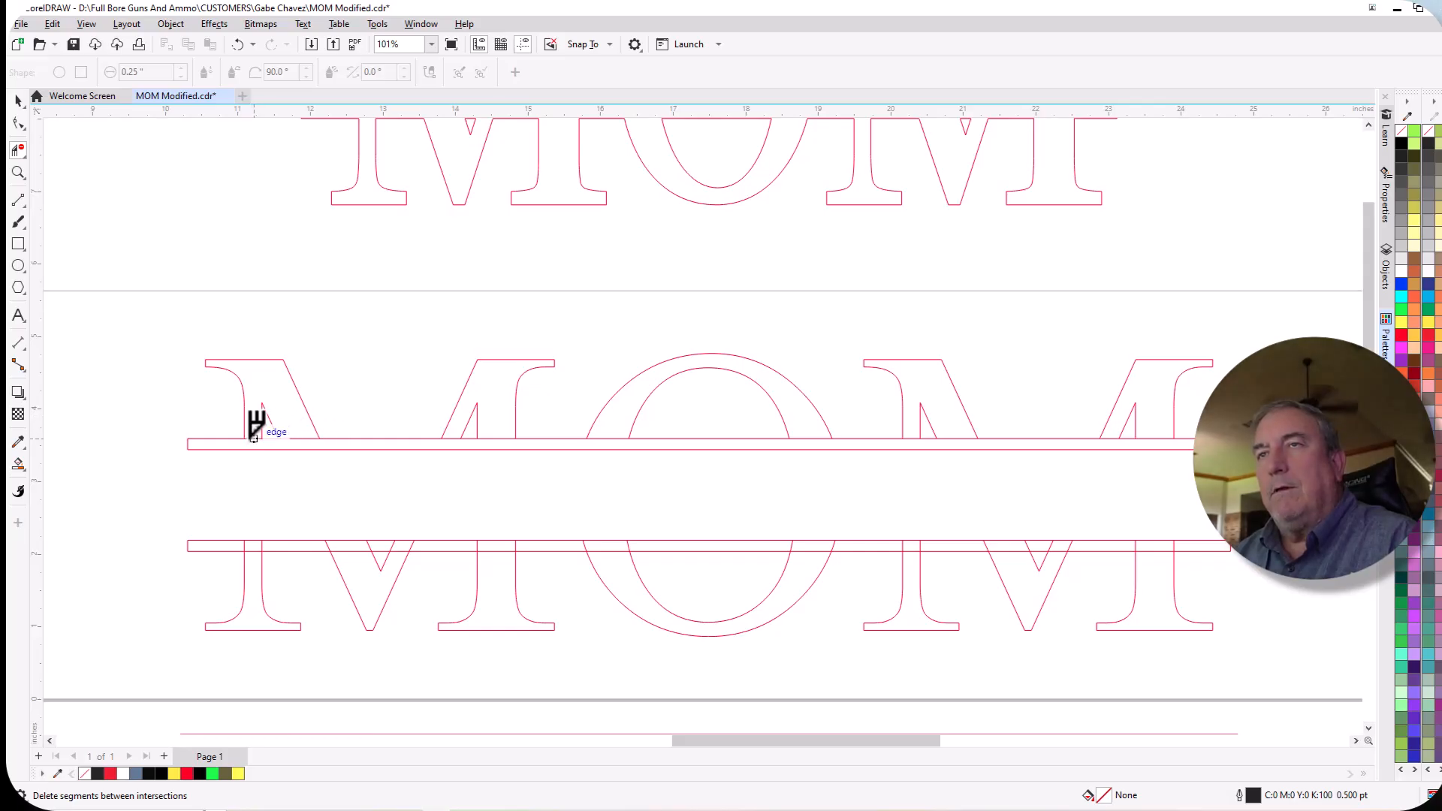
Delete the segments of the upper bar's top edge that cross the strokes of the letters M, O and M.
scroll(269, 445, up, 1)
scroll(269, 445, up, 1)
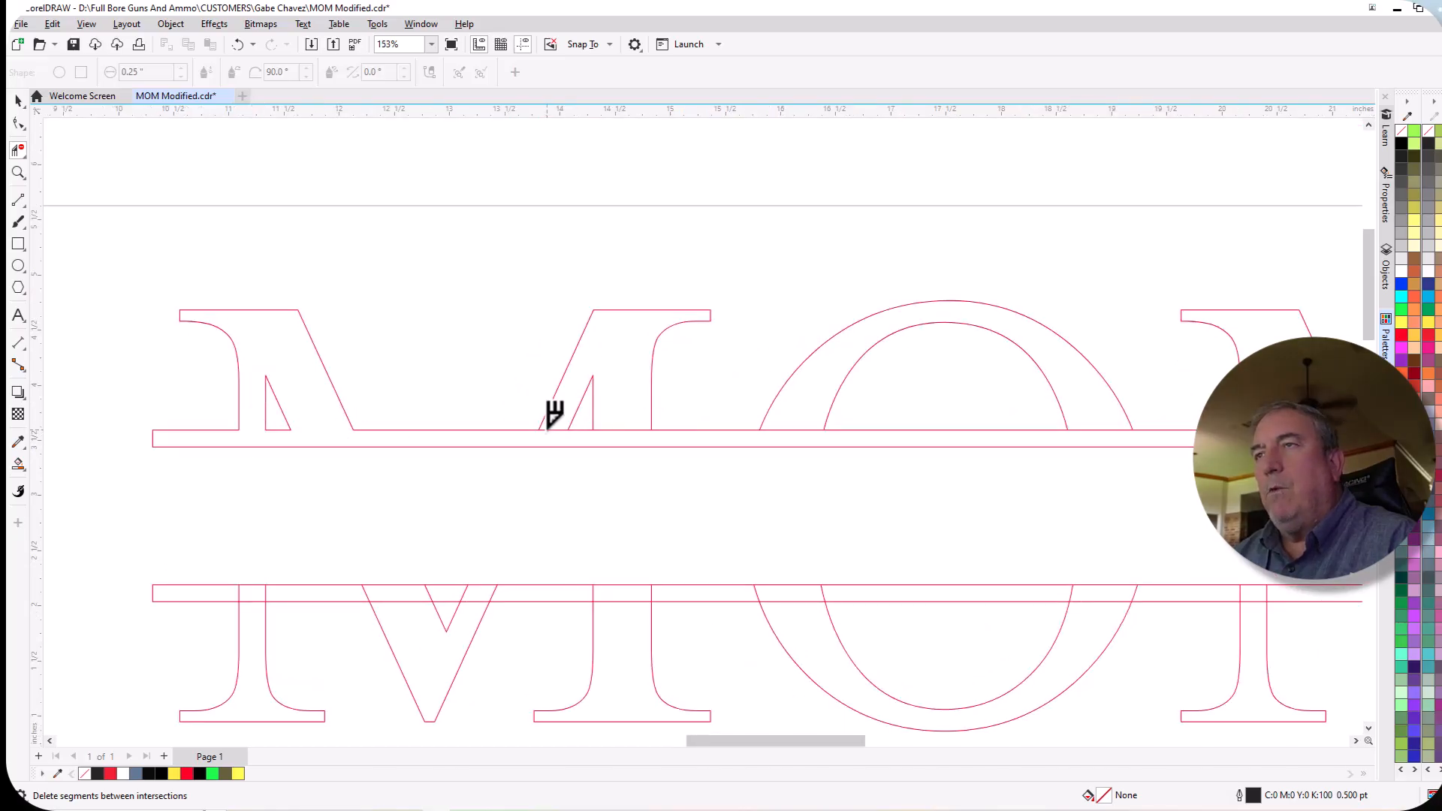
click(631, 429)
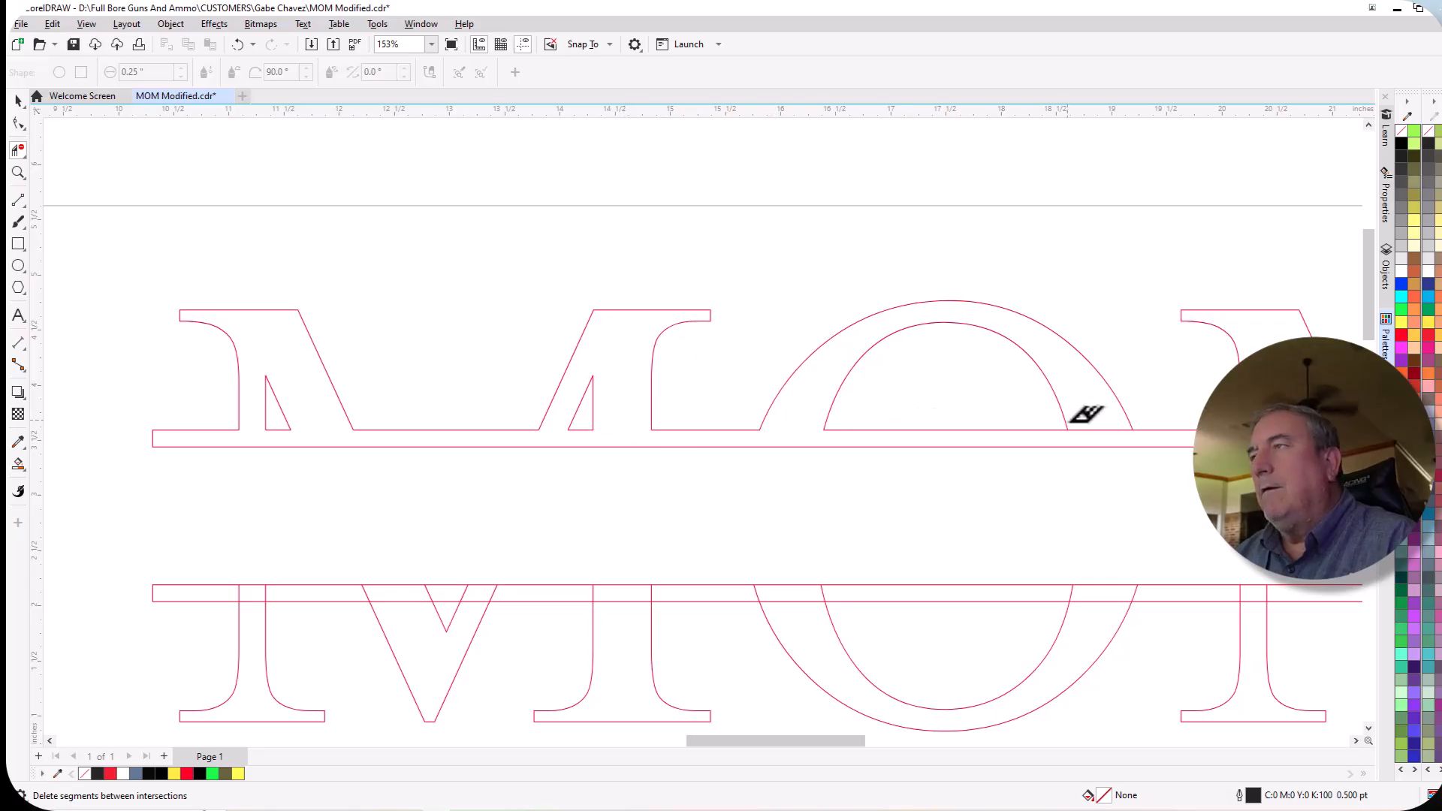
scroll(351, 429, down, 3)
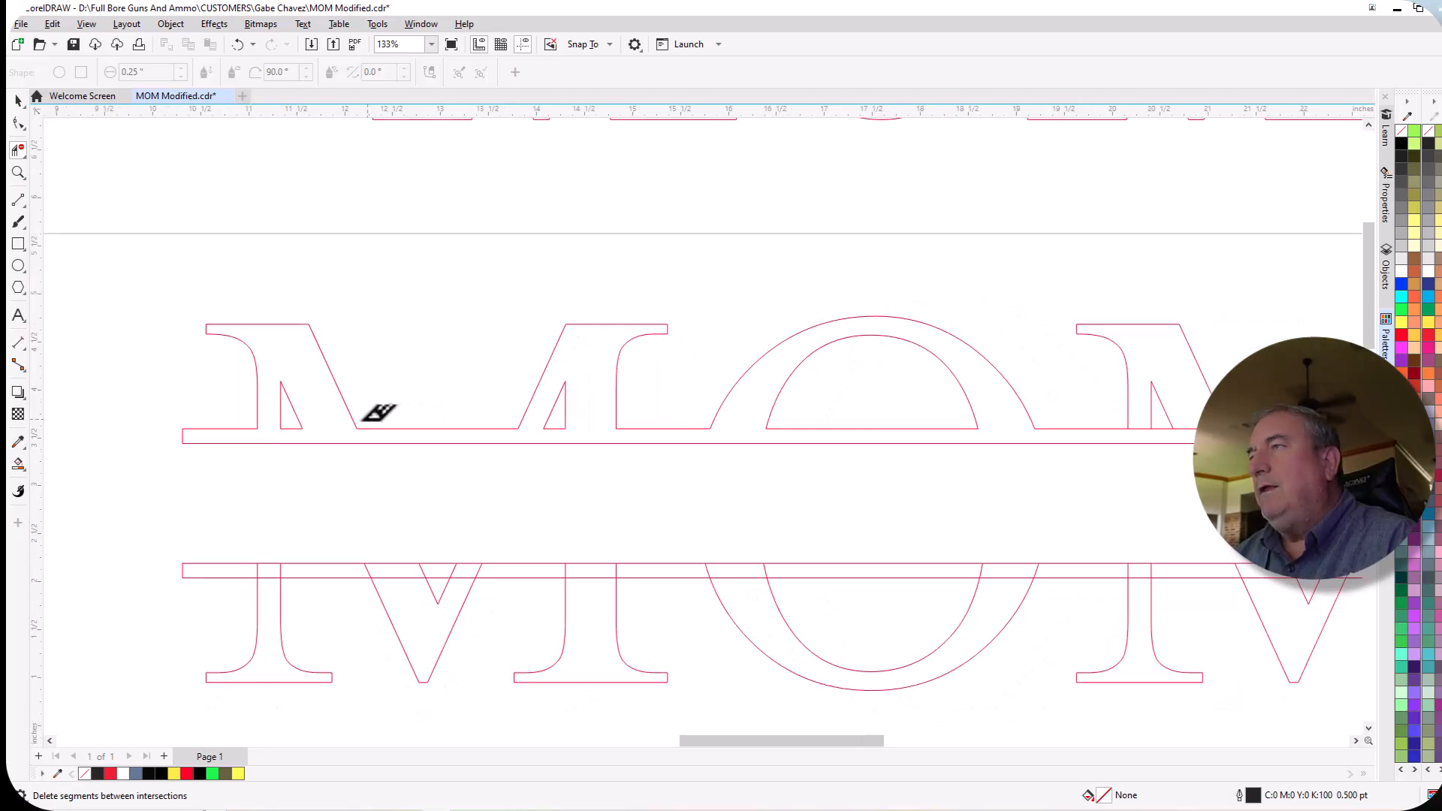
scroll(1153, 422, up, 4)
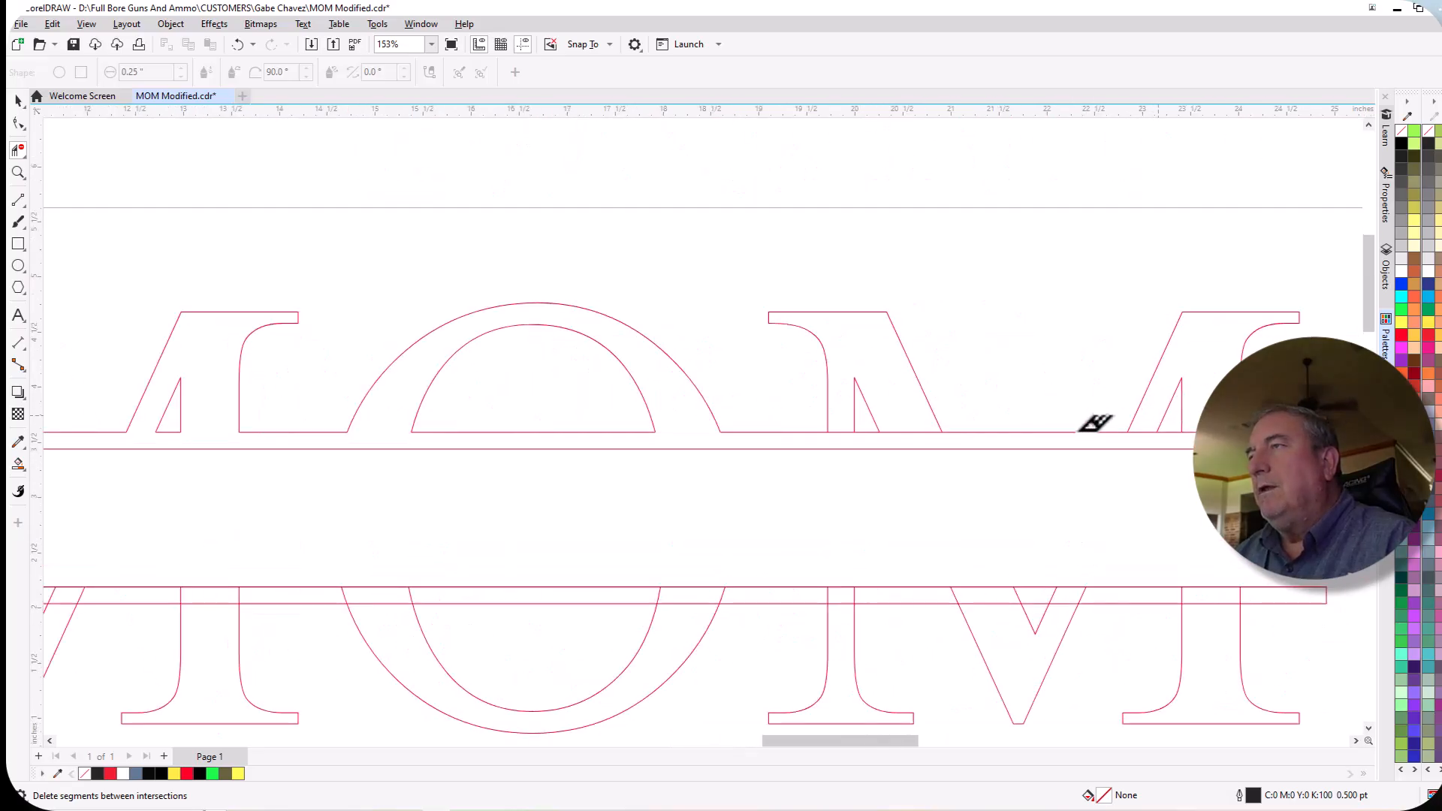
click(795, 435)
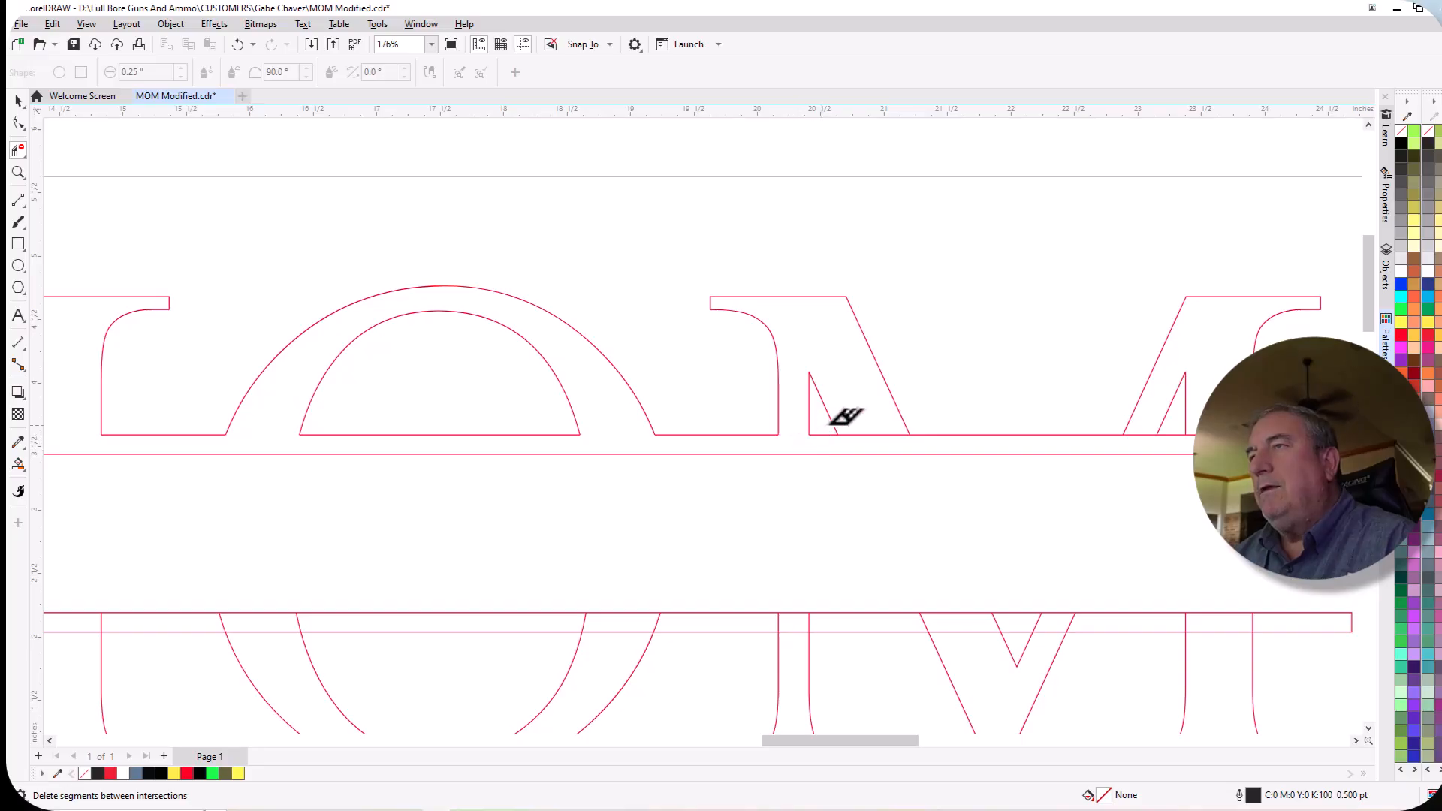
click(875, 433)
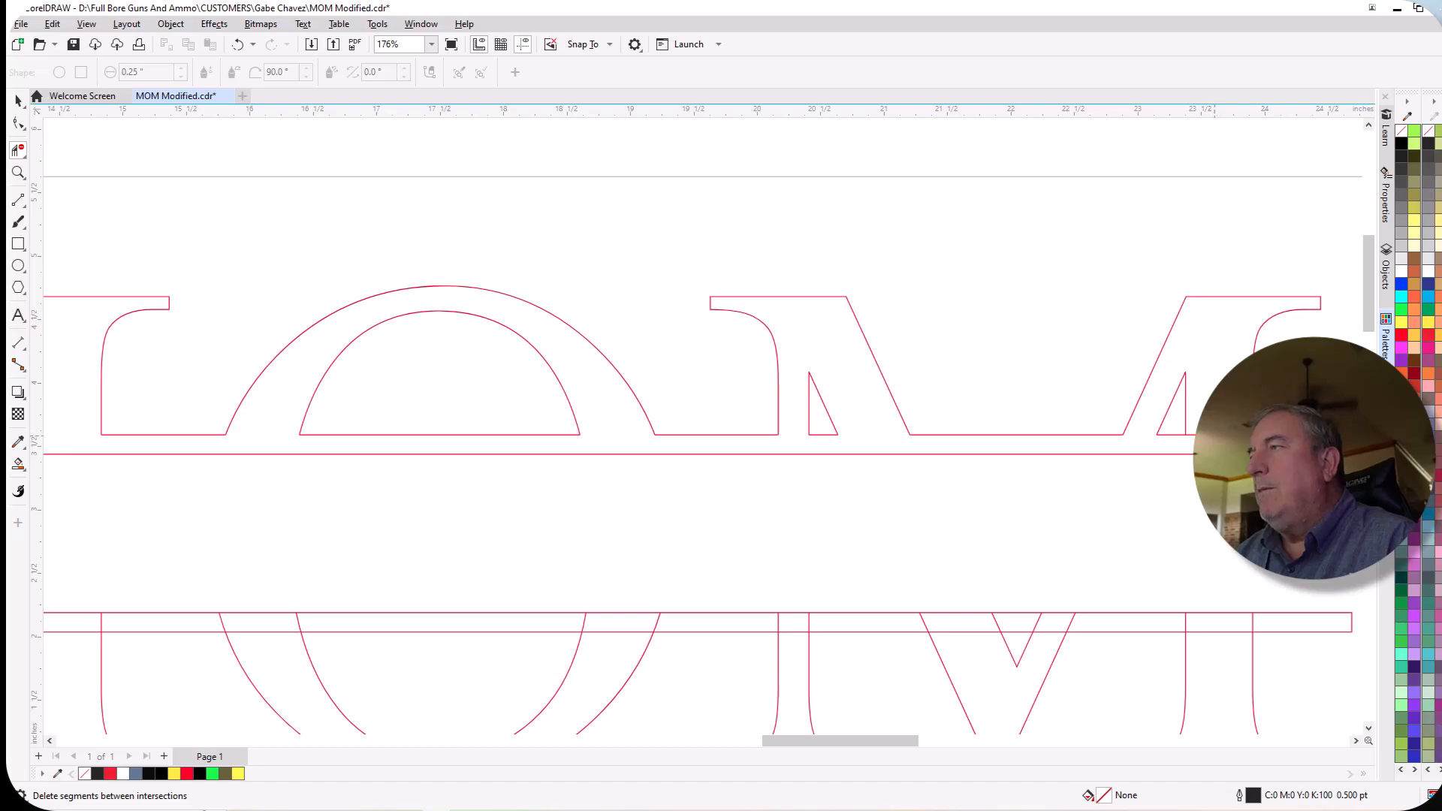
Delete the letter segments running inside the lower bar across the whole MOM lettering.
scroll(1201, 408, down, 3)
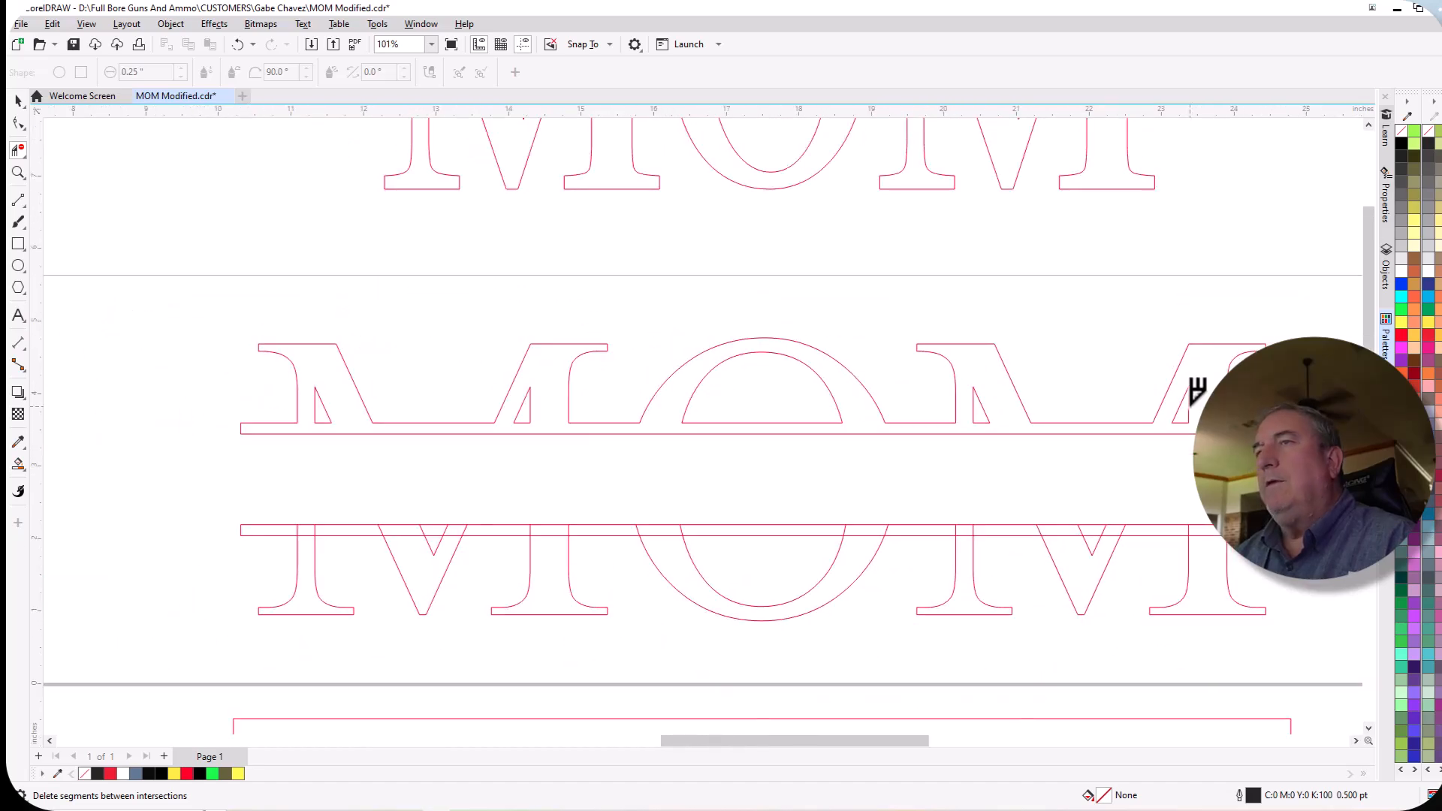
scroll(984, 445, down, 3)
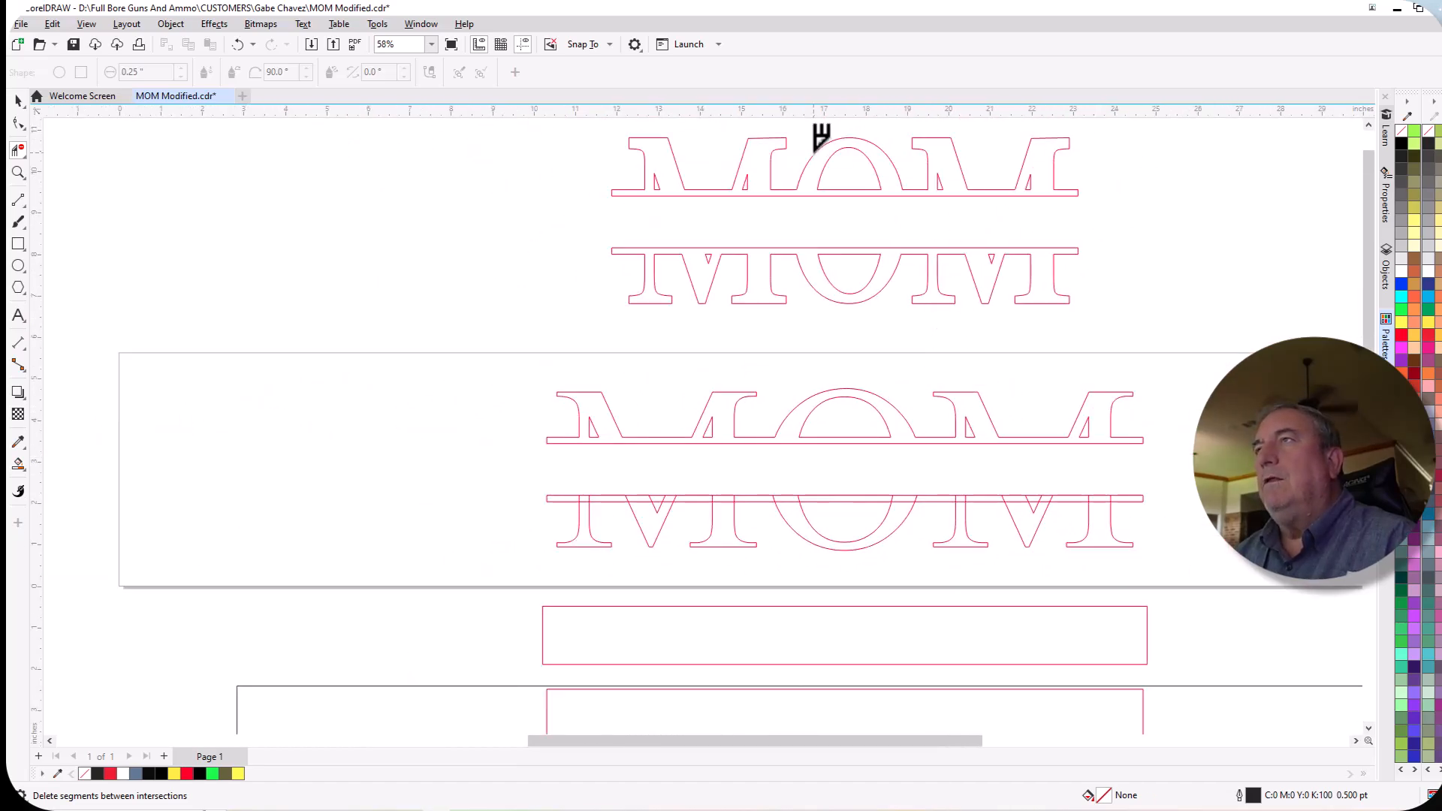
scroll(1187, 556, up, 3)
scroll(549, 533, down, 1)
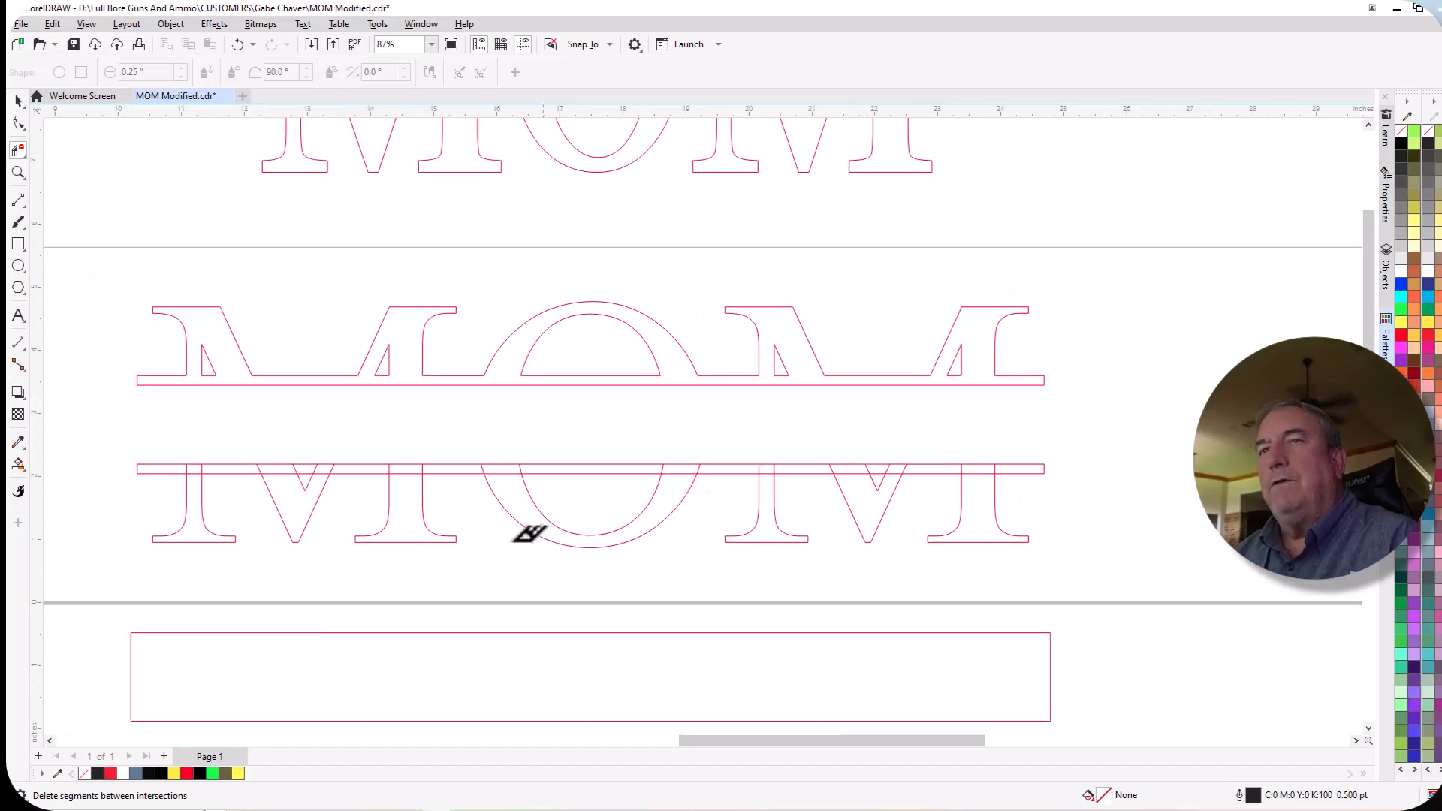
drag(178, 470, 1013, 464)
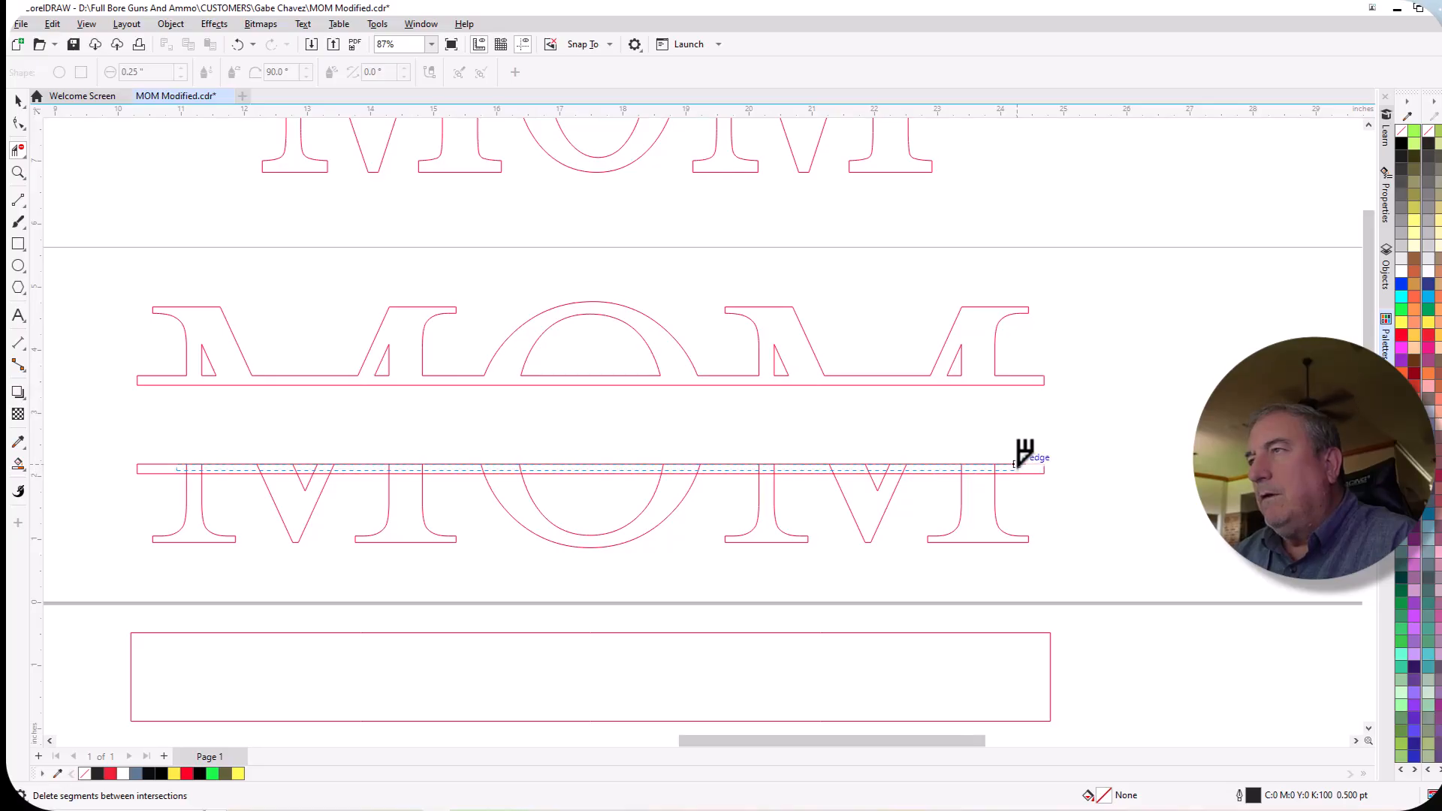
drag(1020, 465, 1020, 464)
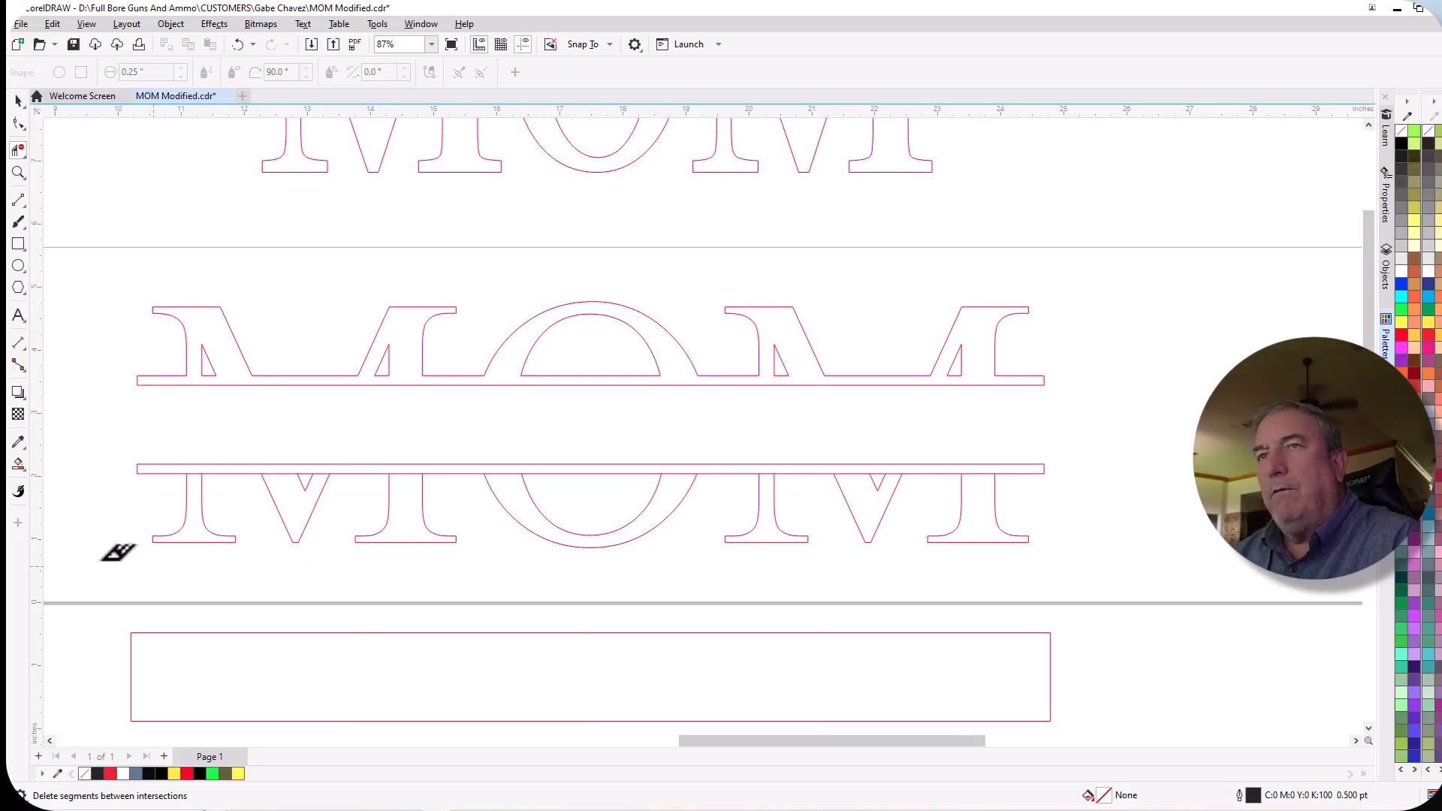
Delete the segments of the lower bar's bottom edge that cross the strokes of the letters M, O and M.
scroll(174, 499, up, 1)
scroll(177, 495, up, 2)
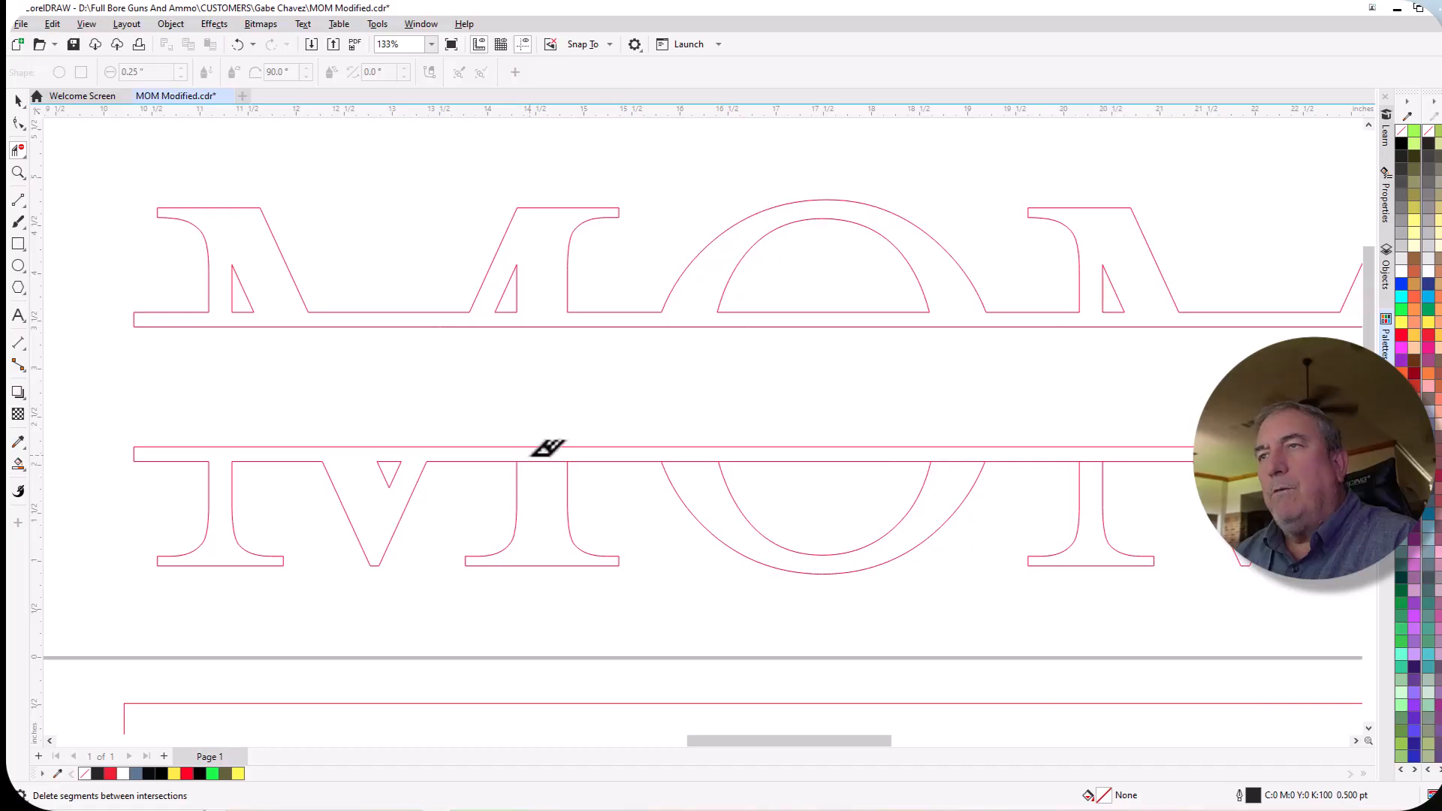
click(693, 462)
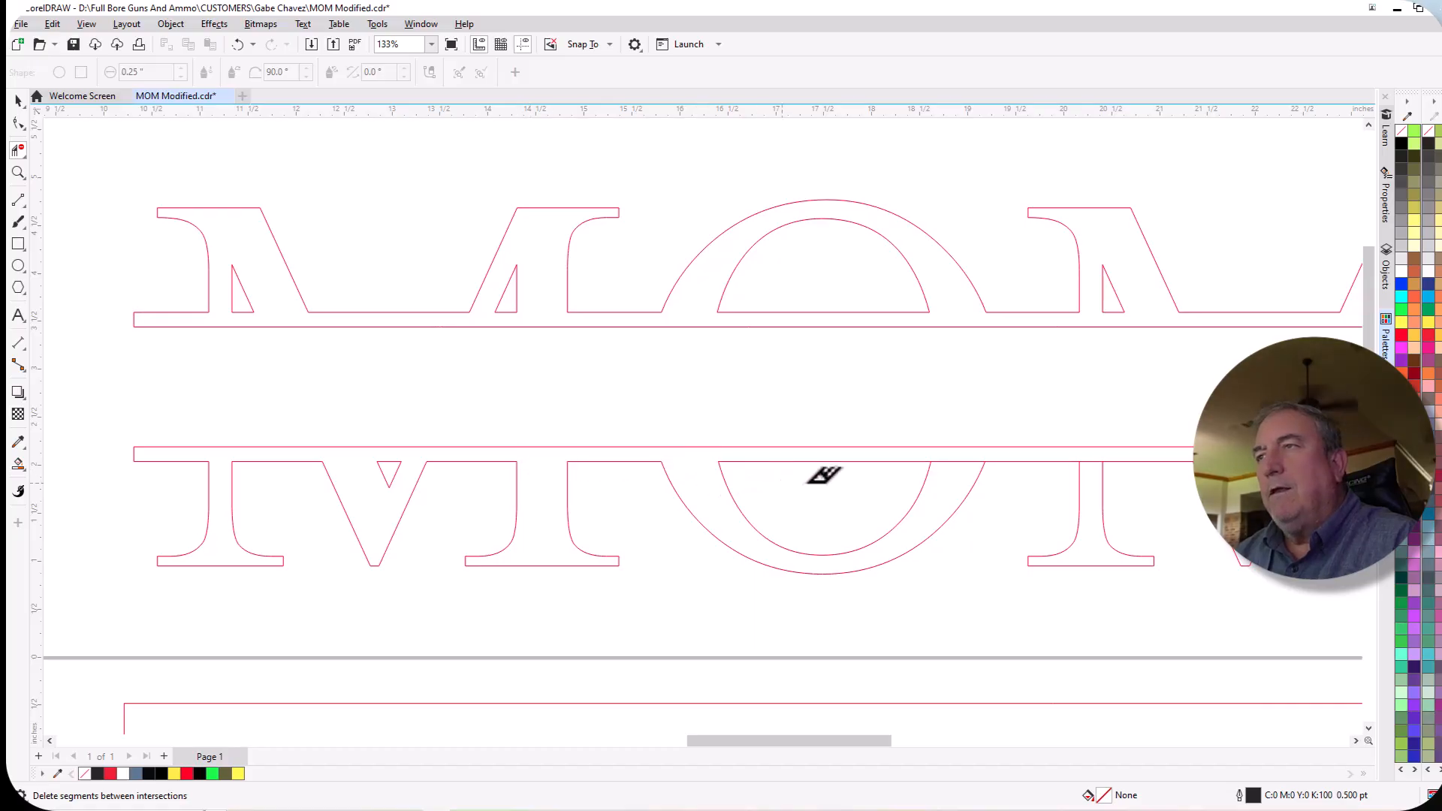
click(958, 461)
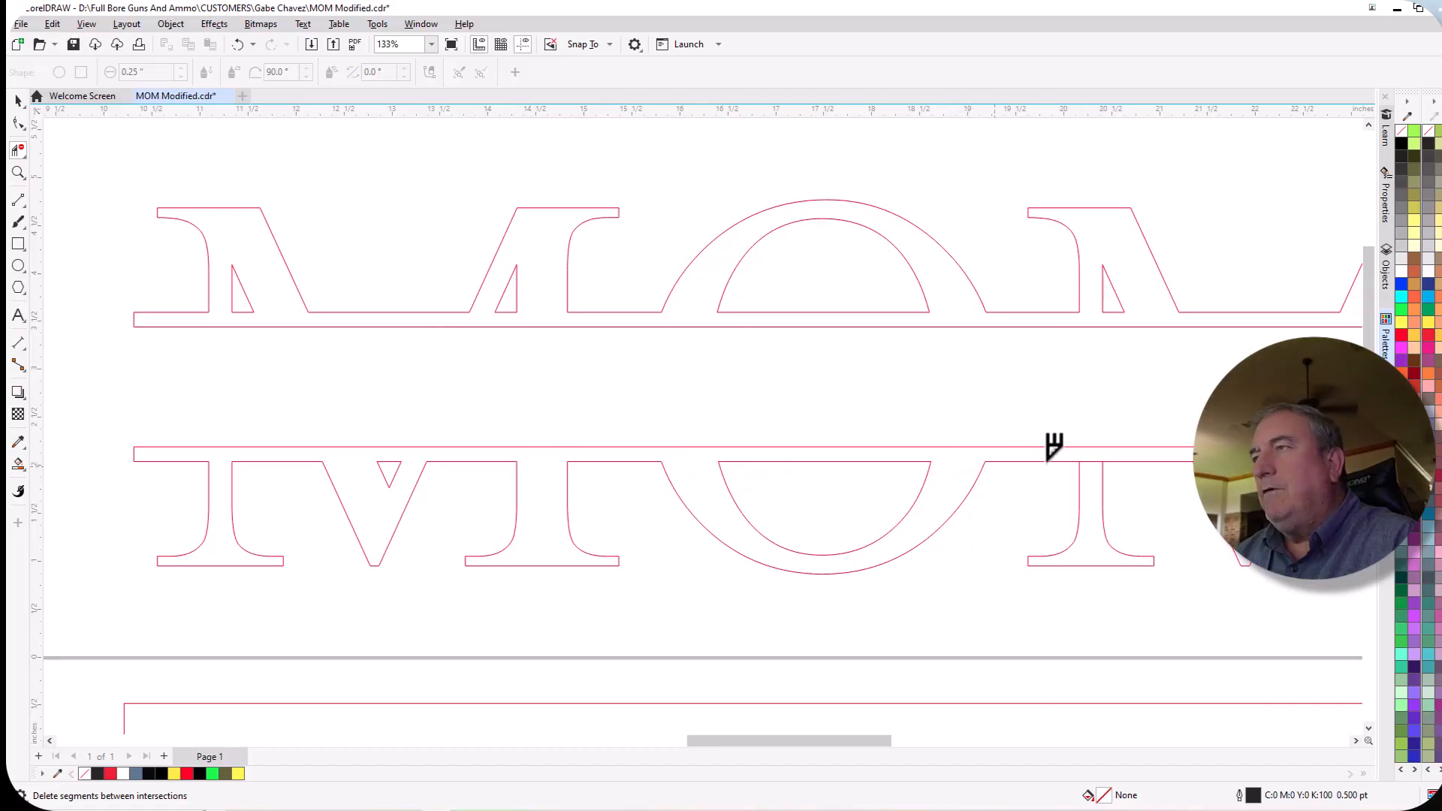
click(1090, 461)
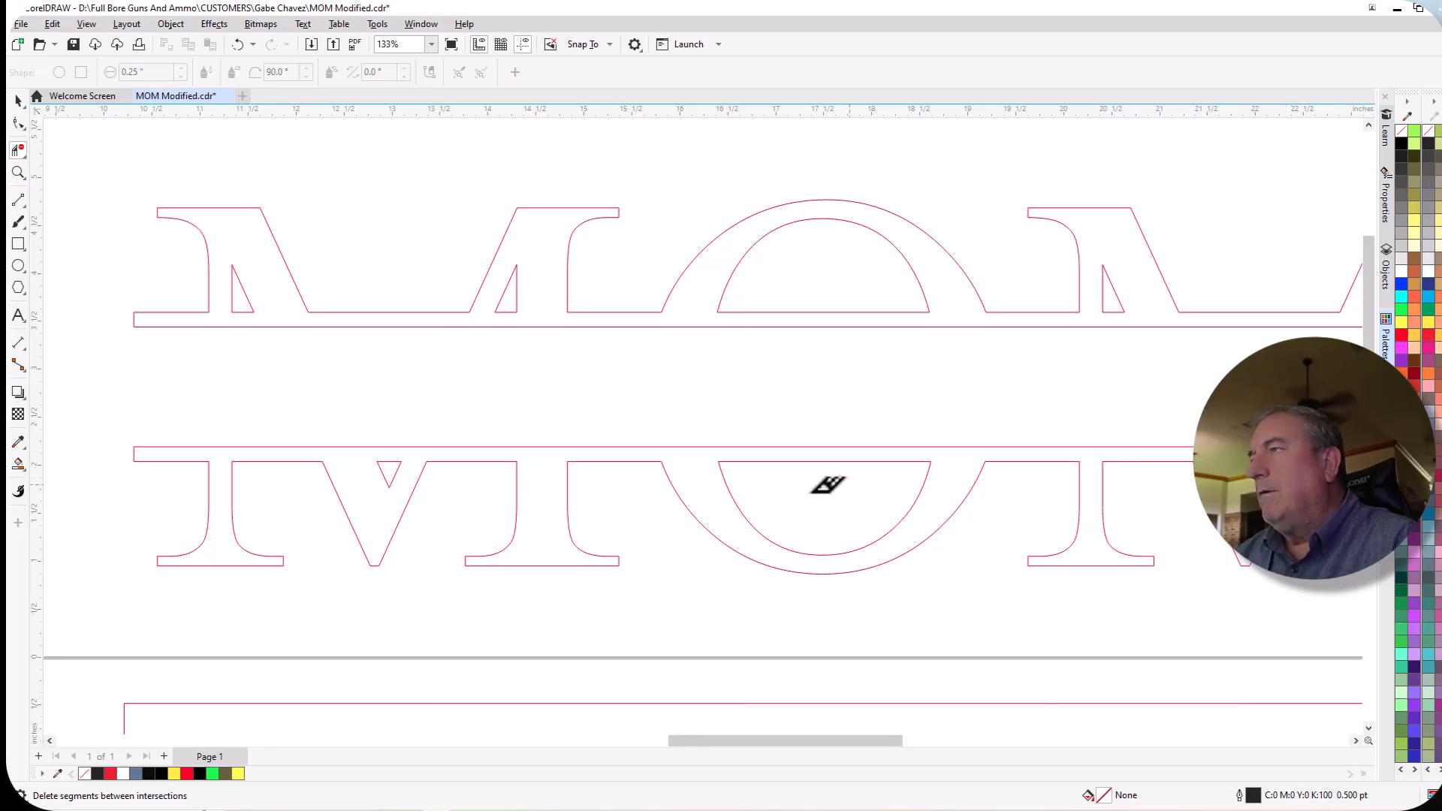
scroll(830, 488, right, 3)
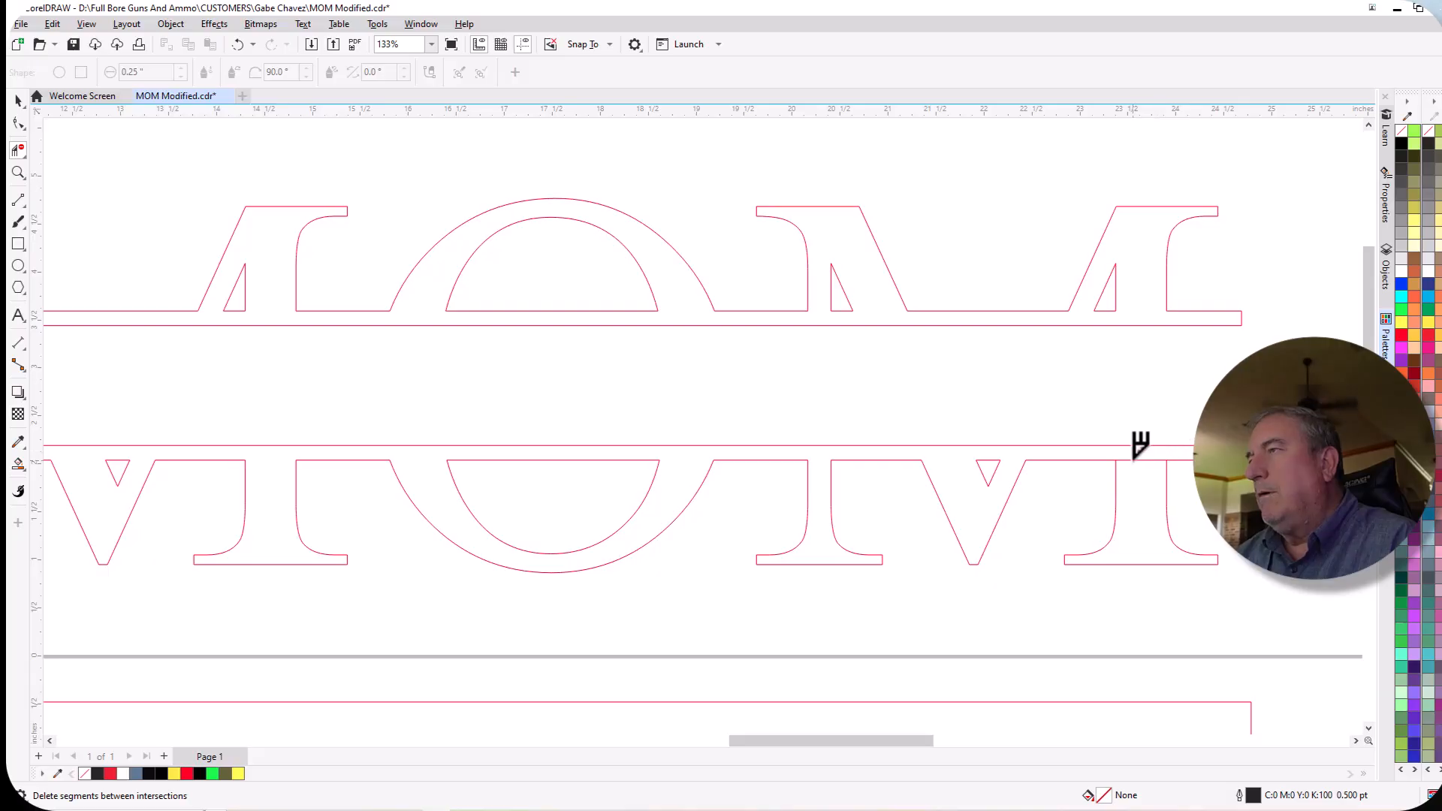
Fill the upper and lower halves of the split MOM lettering with black (#000000) using Smart Fill.
scroll(1157, 450, down, 2)
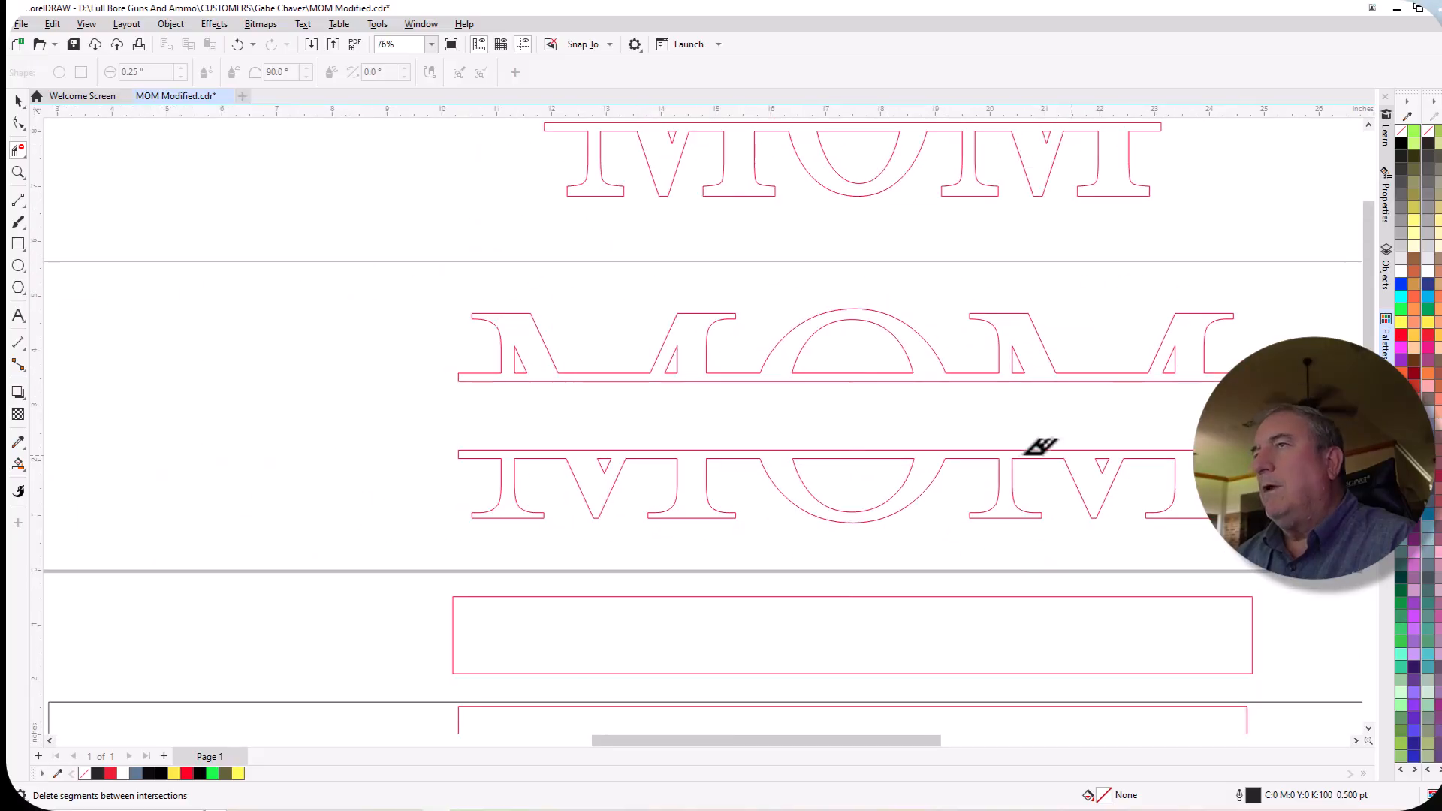
click(18, 200)
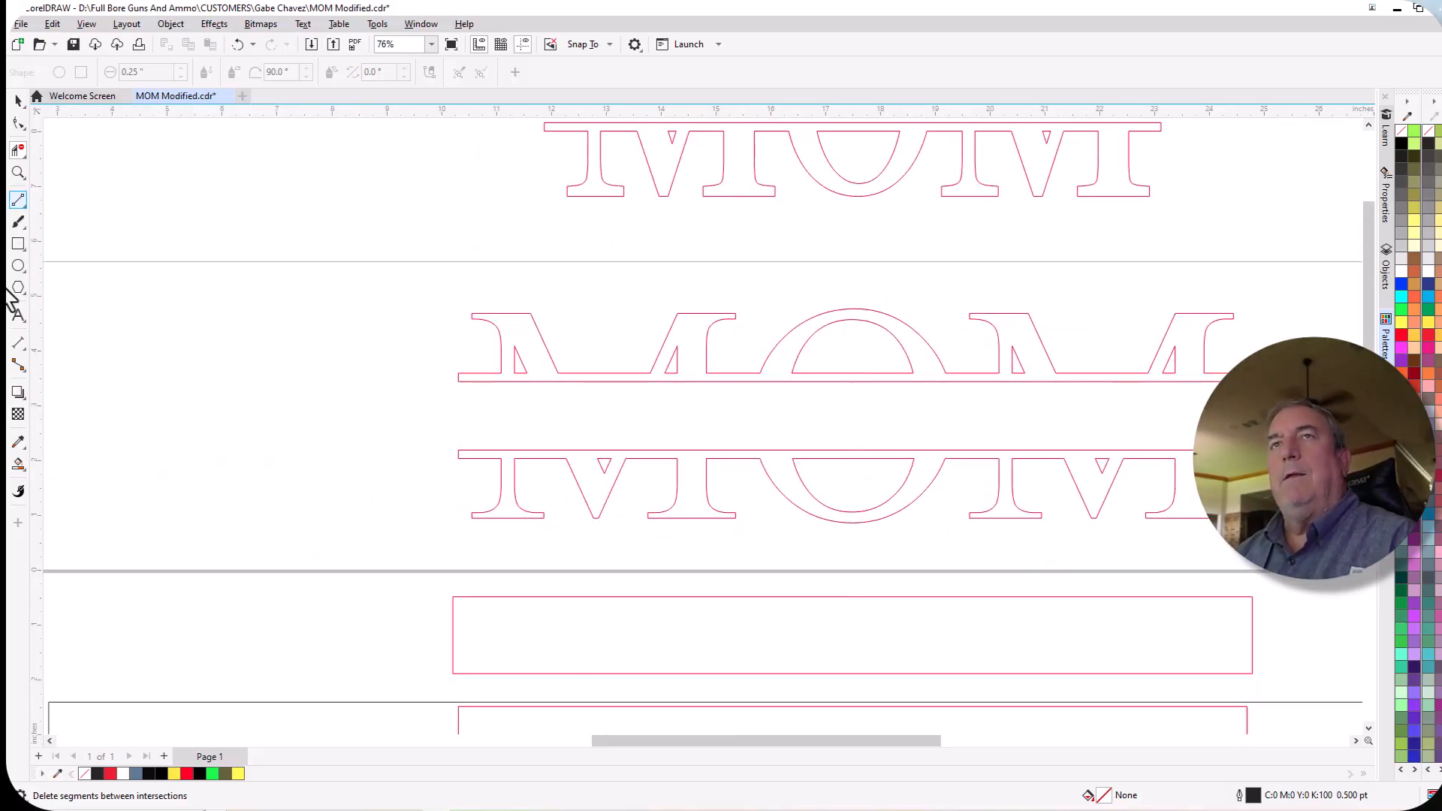
click(18, 465)
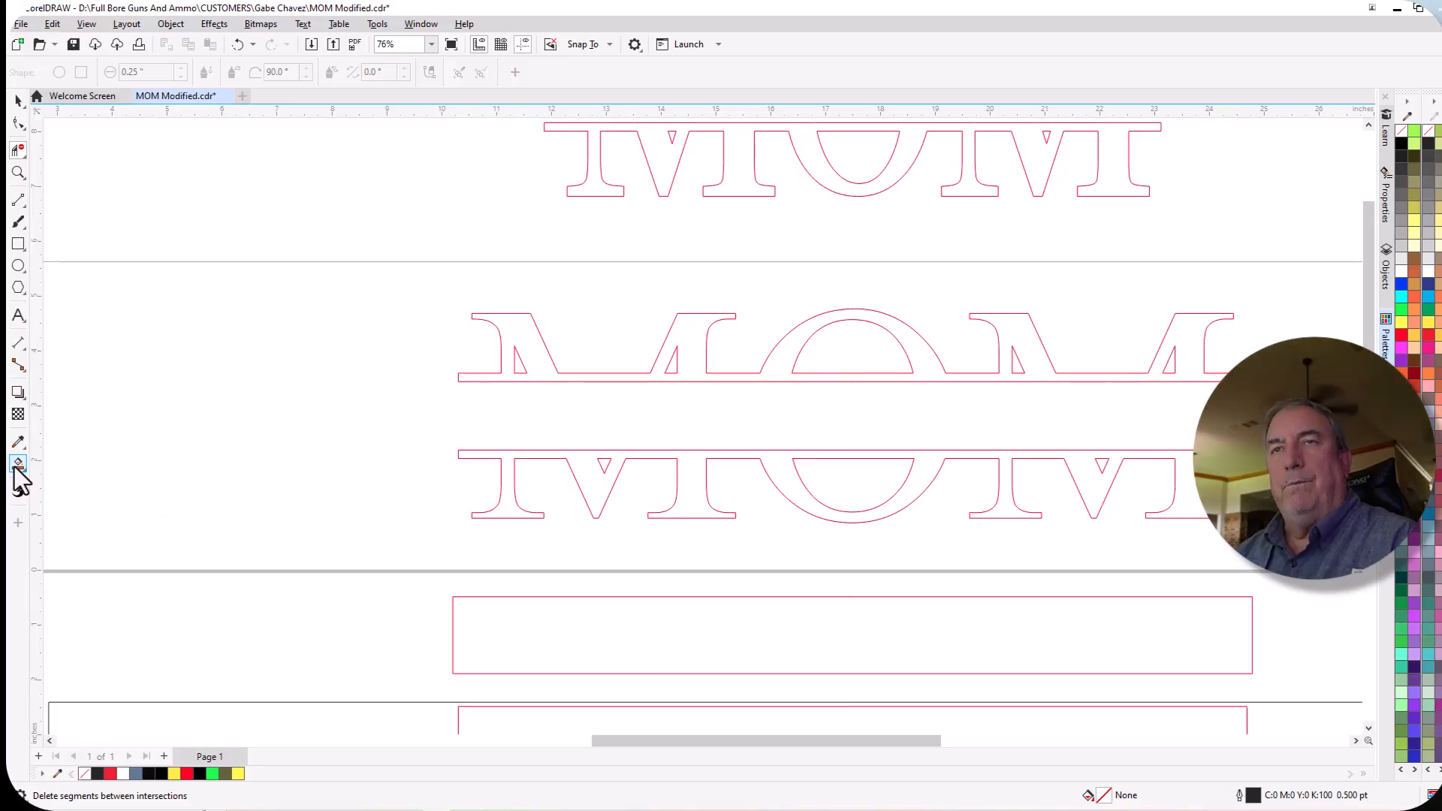
click(16, 467)
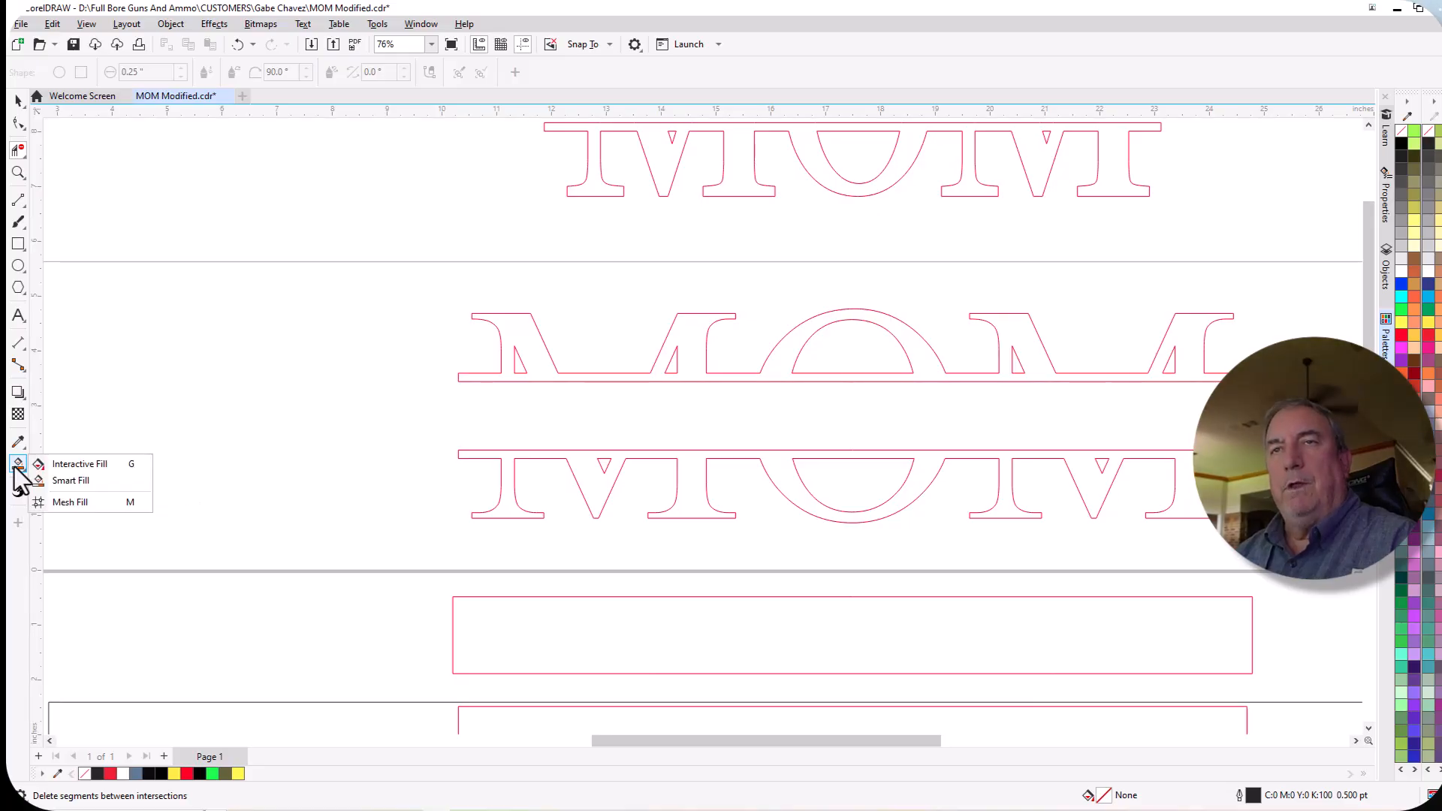
click(83, 485)
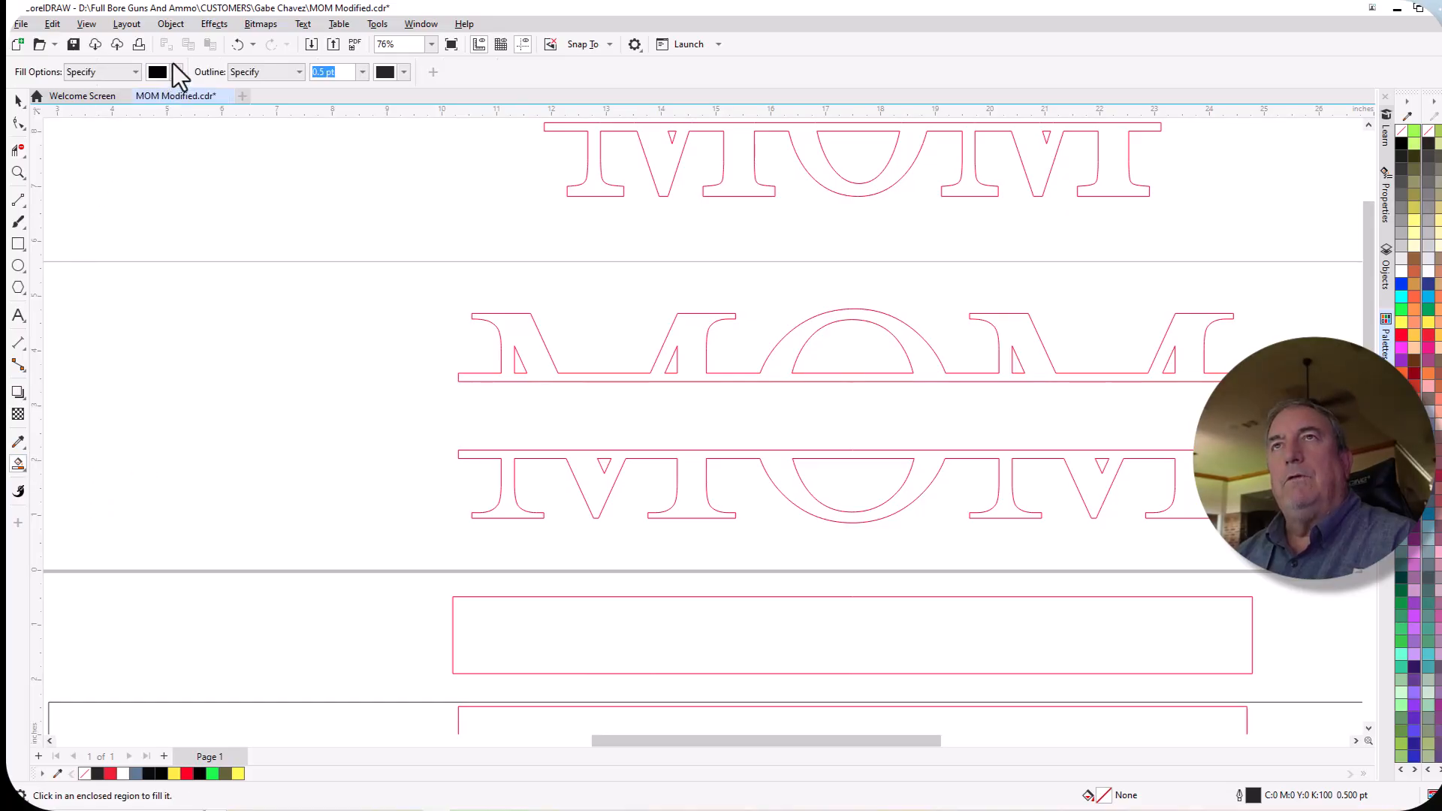
click(177, 71)
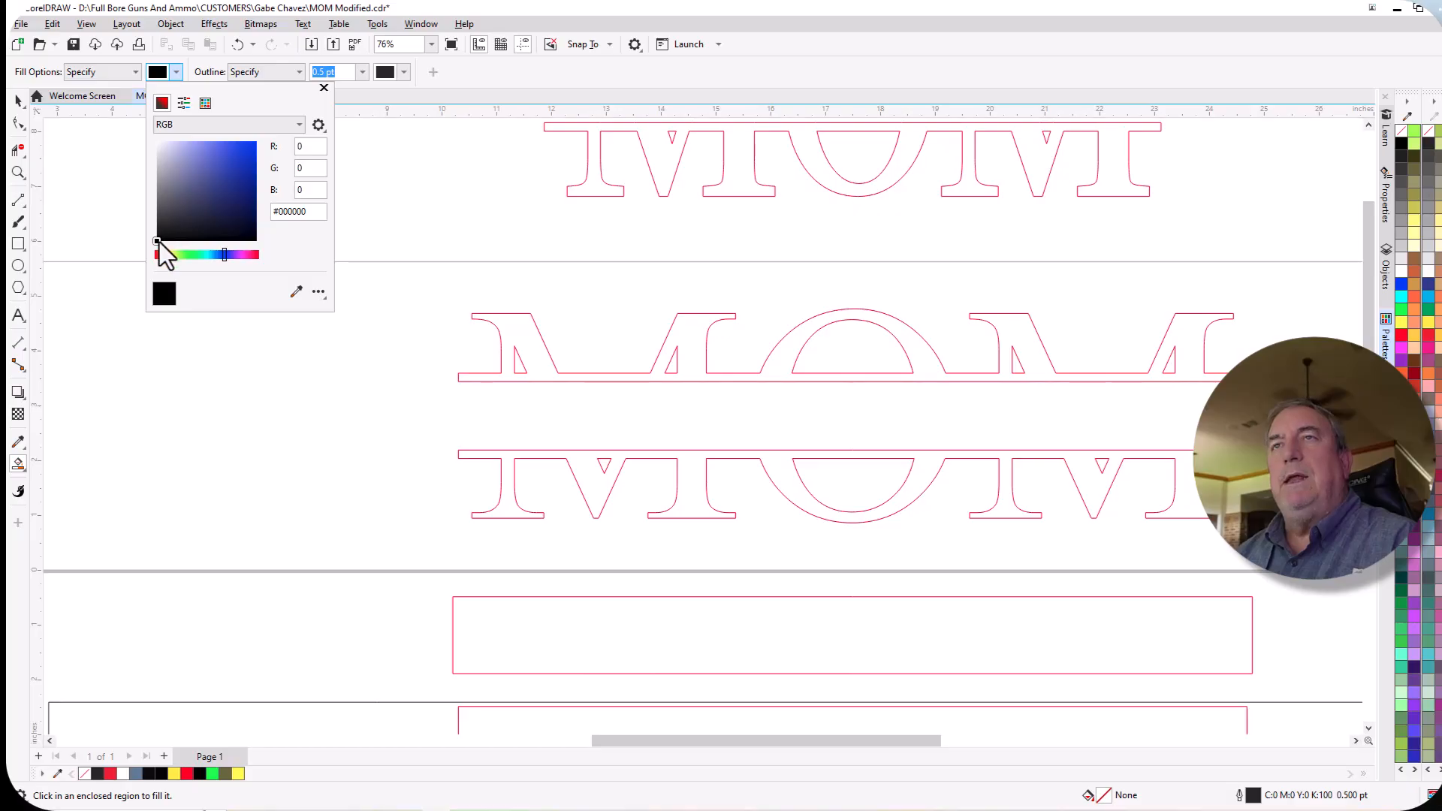
click(306, 168)
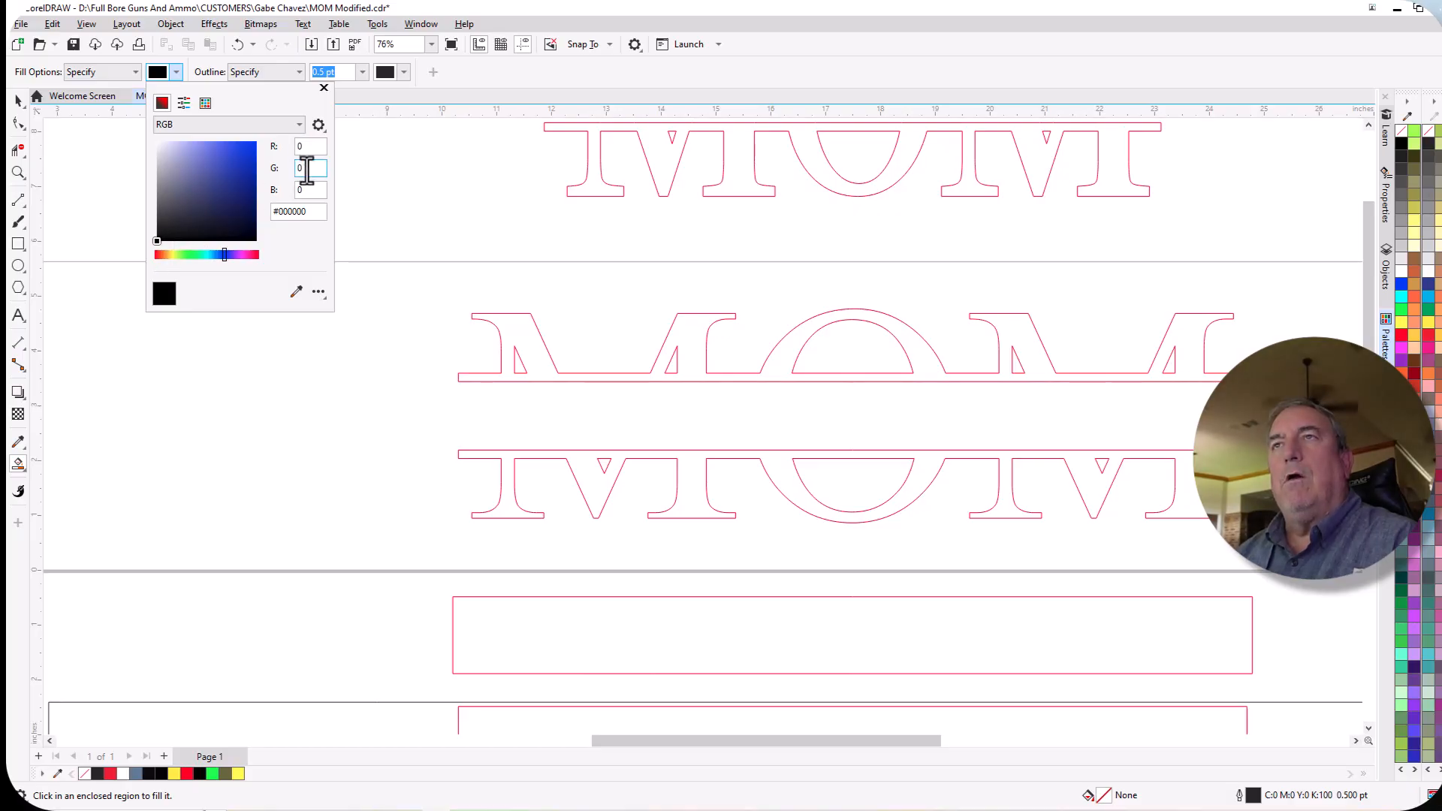
click(311, 189)
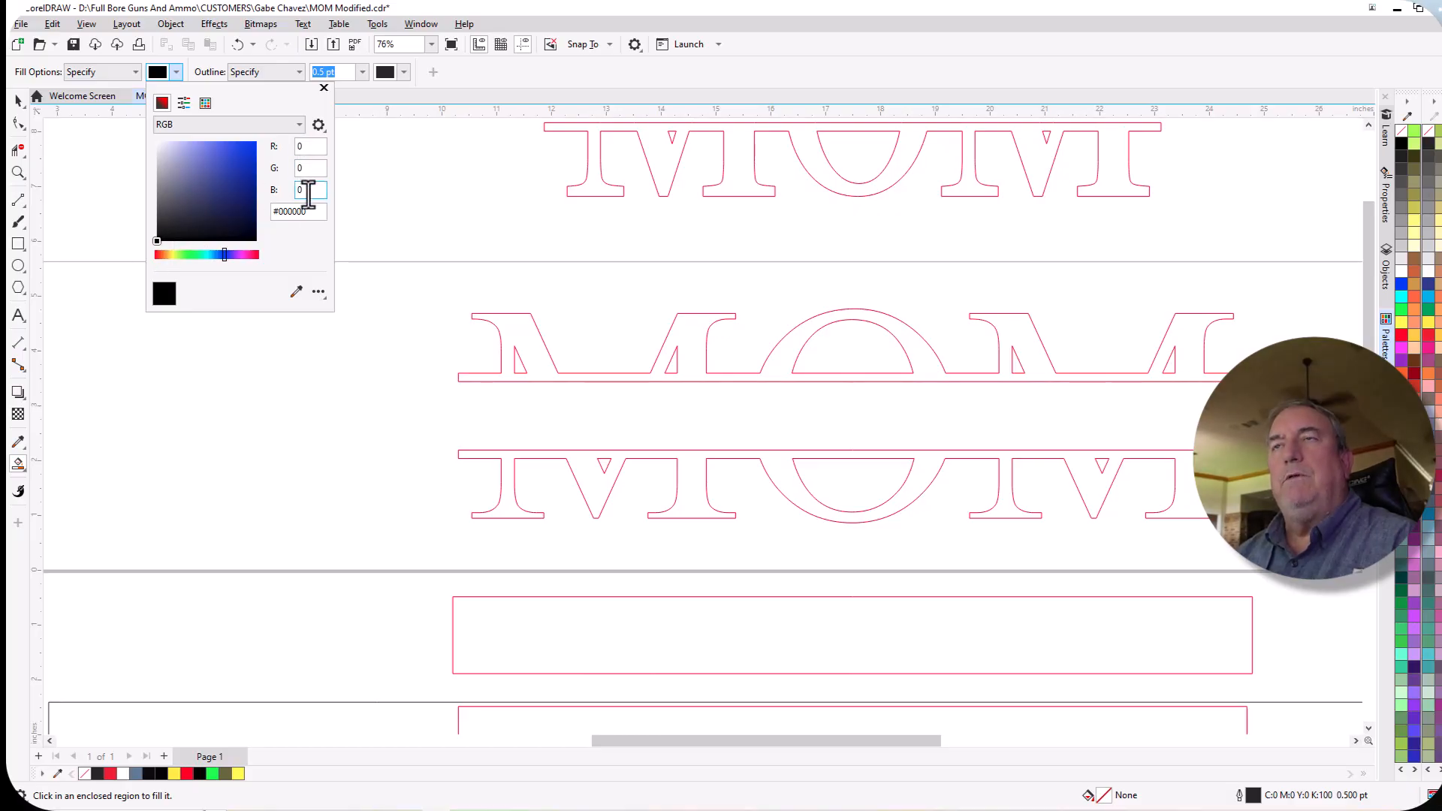
click(323, 88)
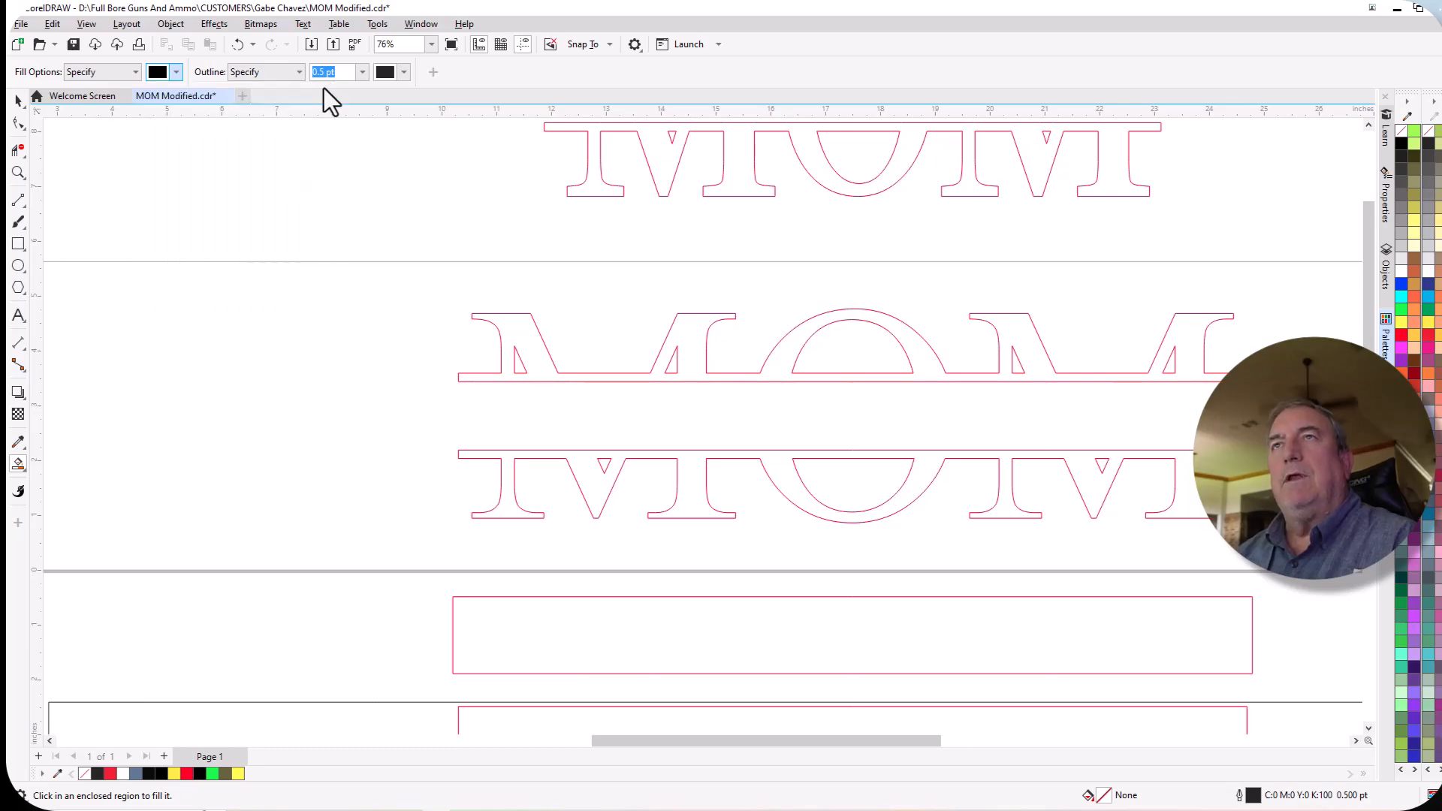
click(531, 338)
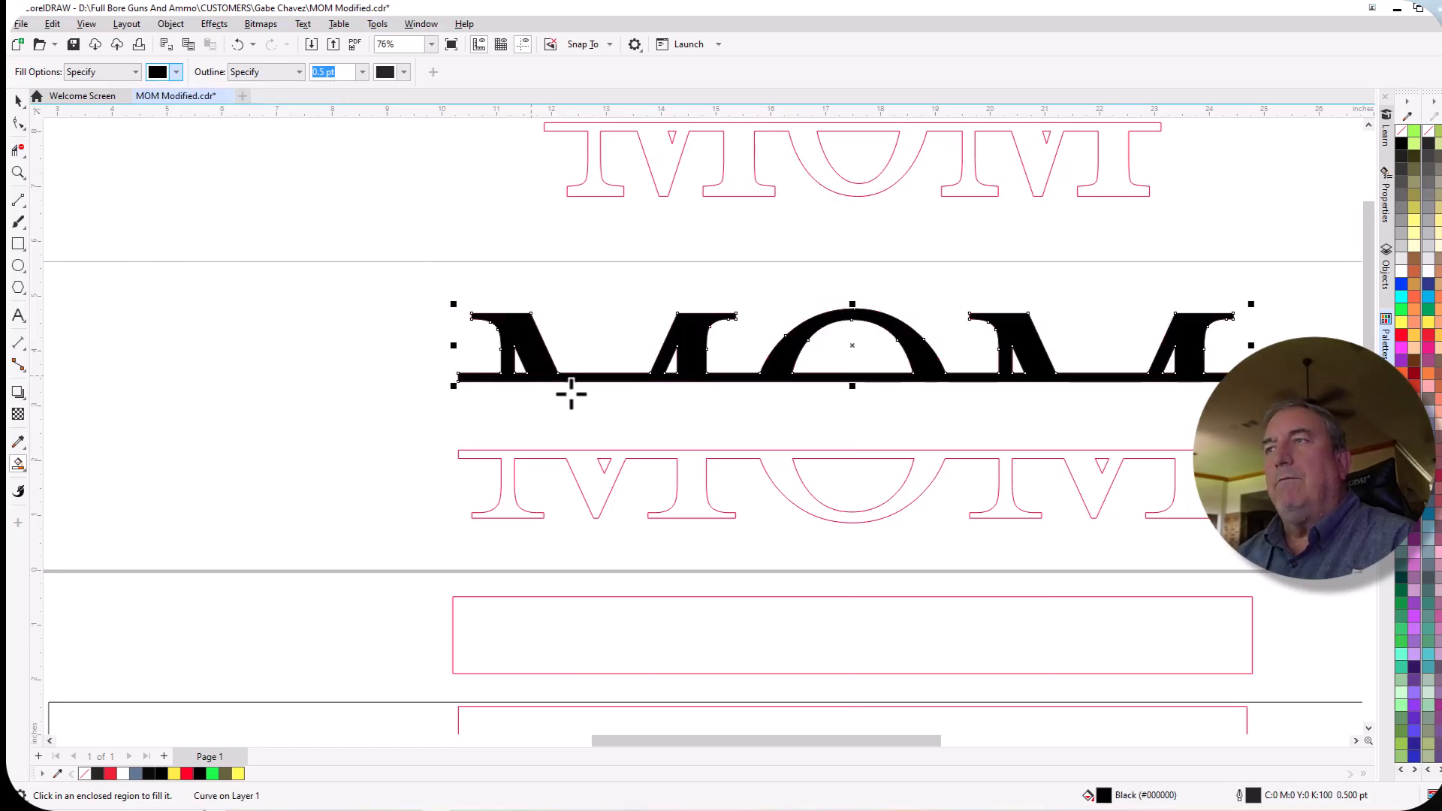
click(598, 489)
Select all the pieces of the black-filled split MOM lettering and remove their outlines.
scroll(241, 399, down, 1)
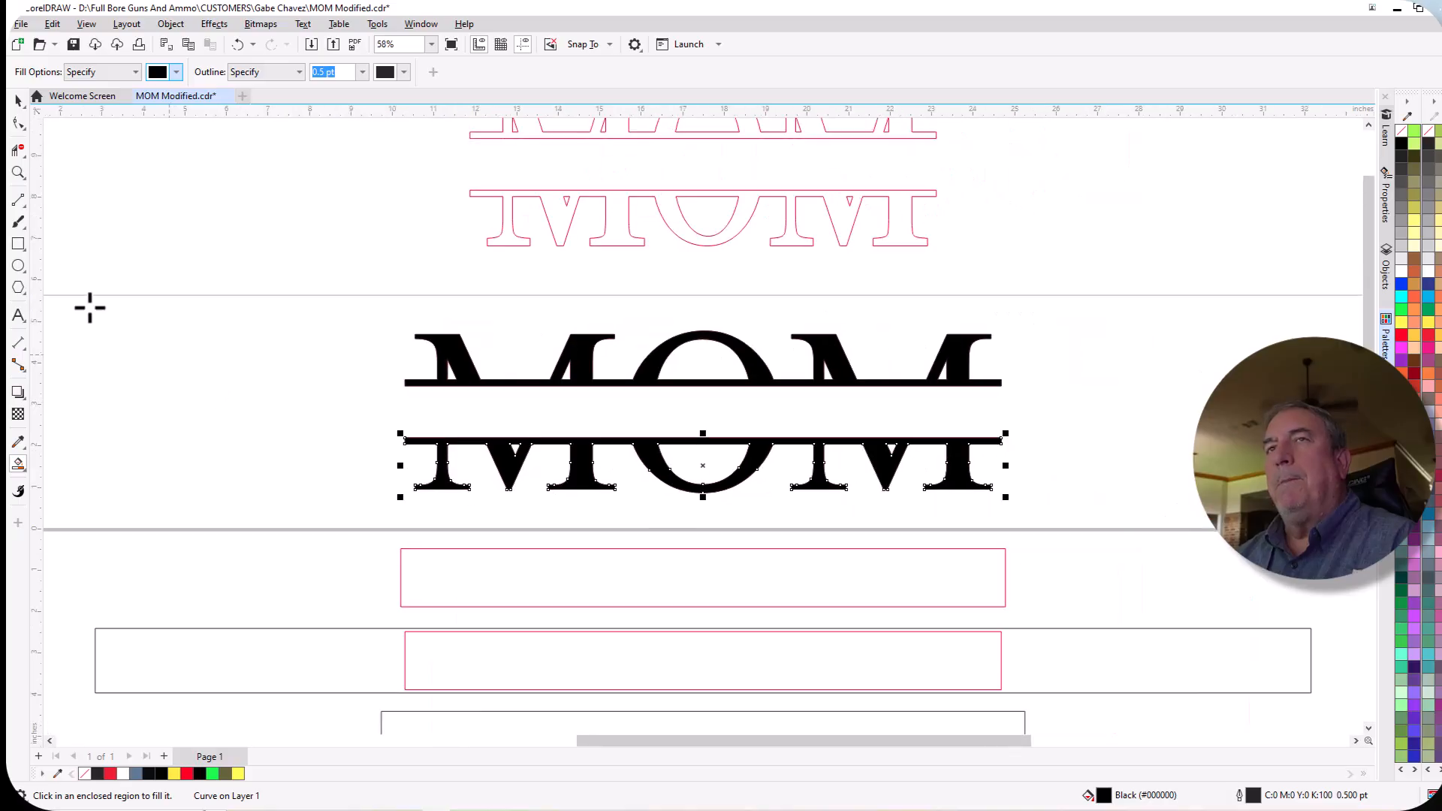
click(19, 100)
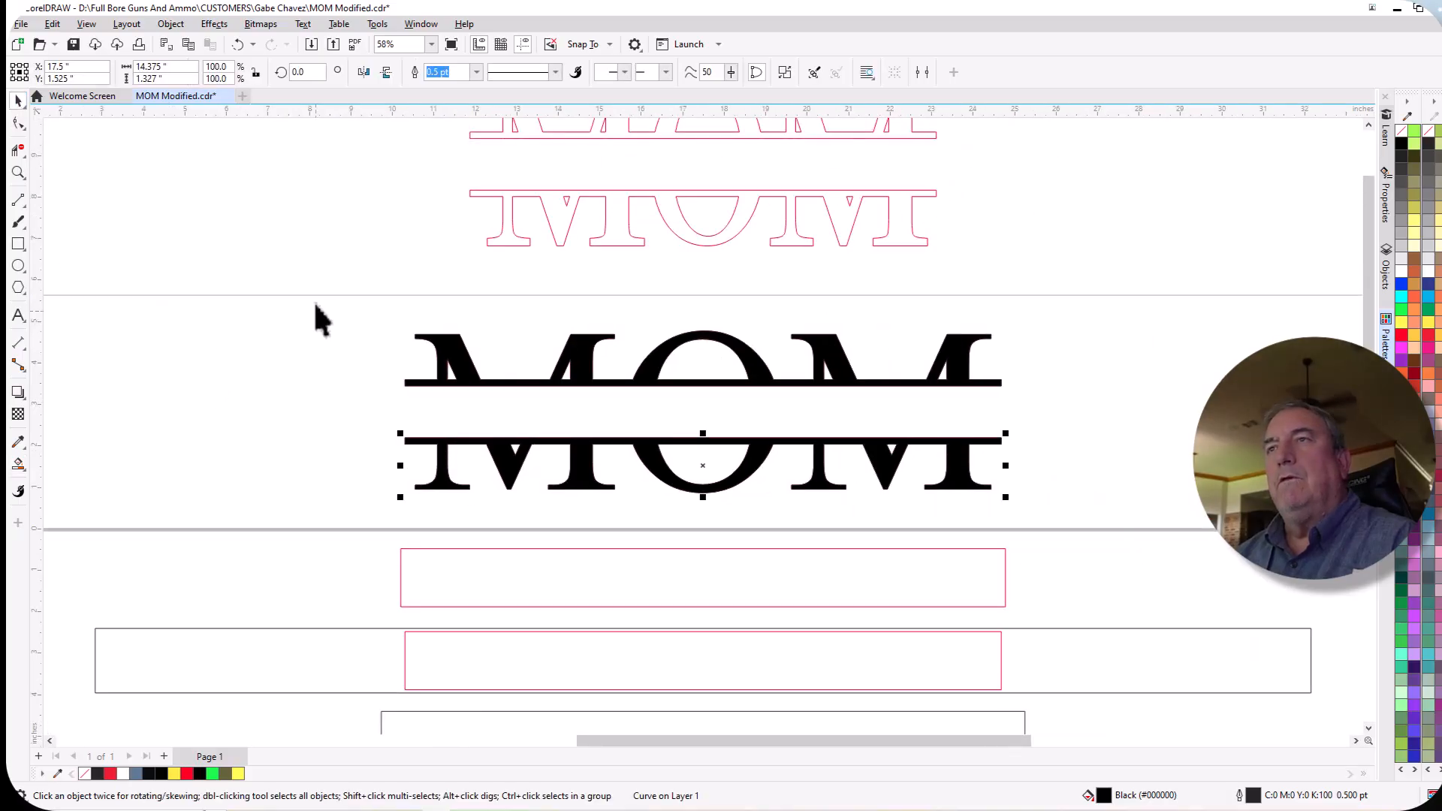
drag(316, 301, 1133, 518)
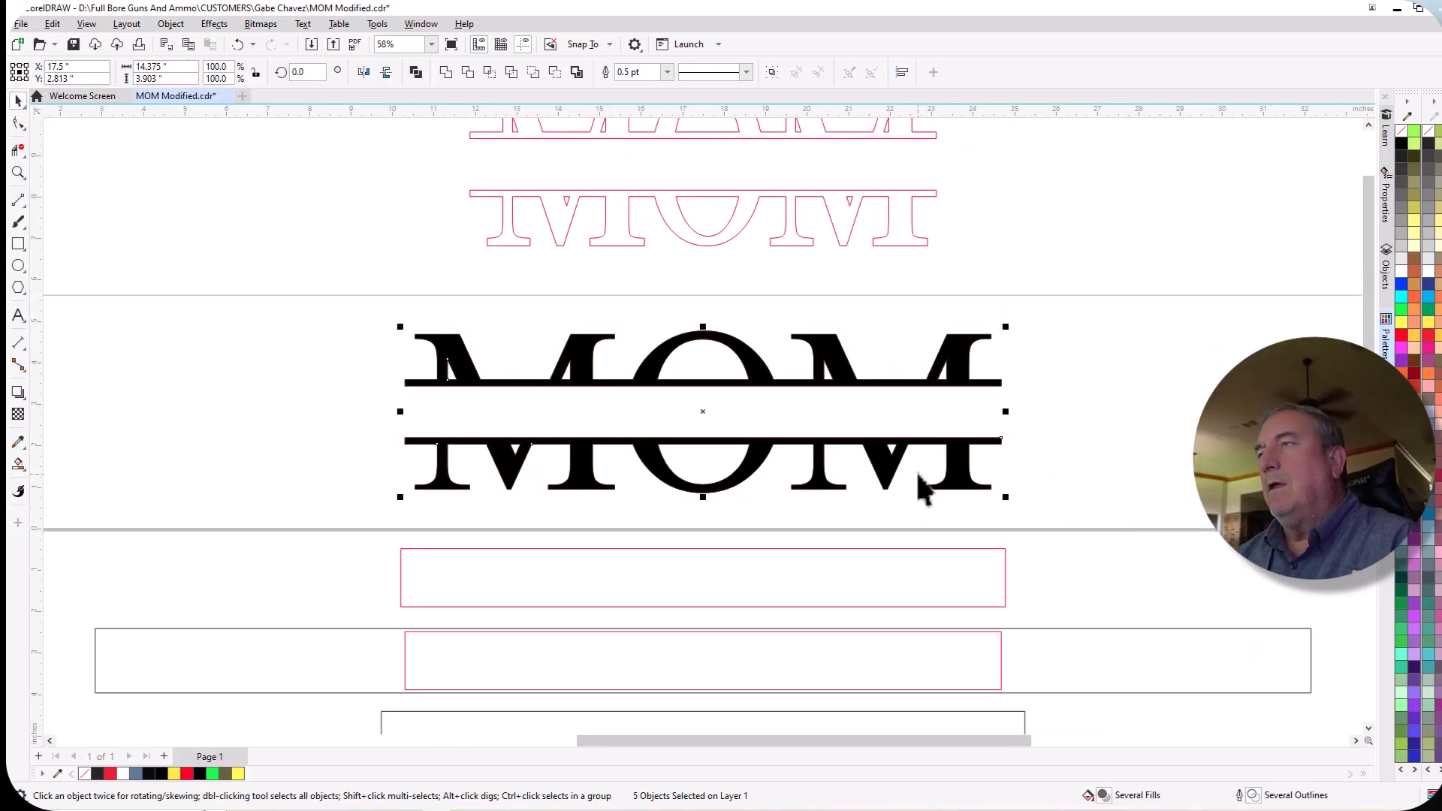
scroll(924, 488, up, 5)
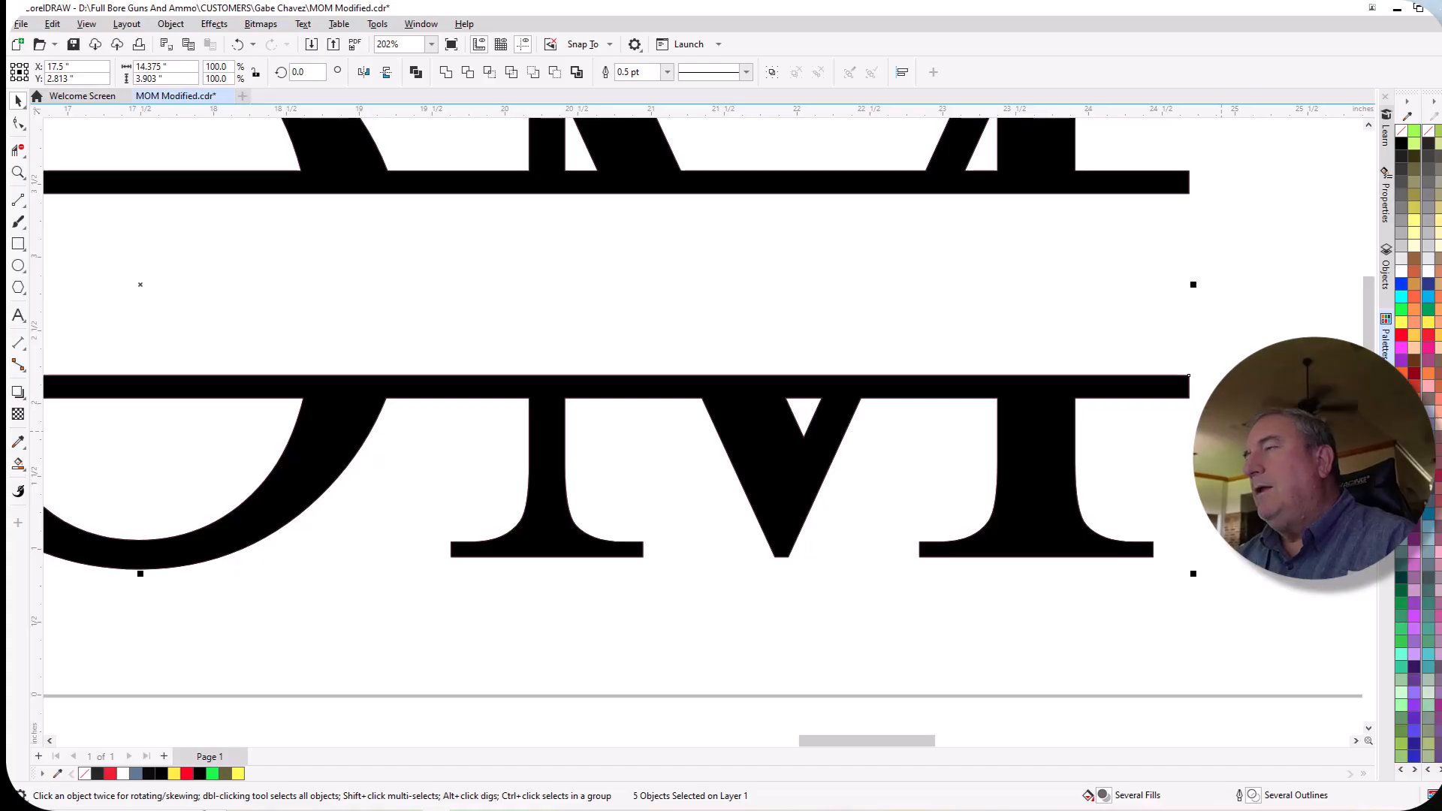
right_click(1407, 134)
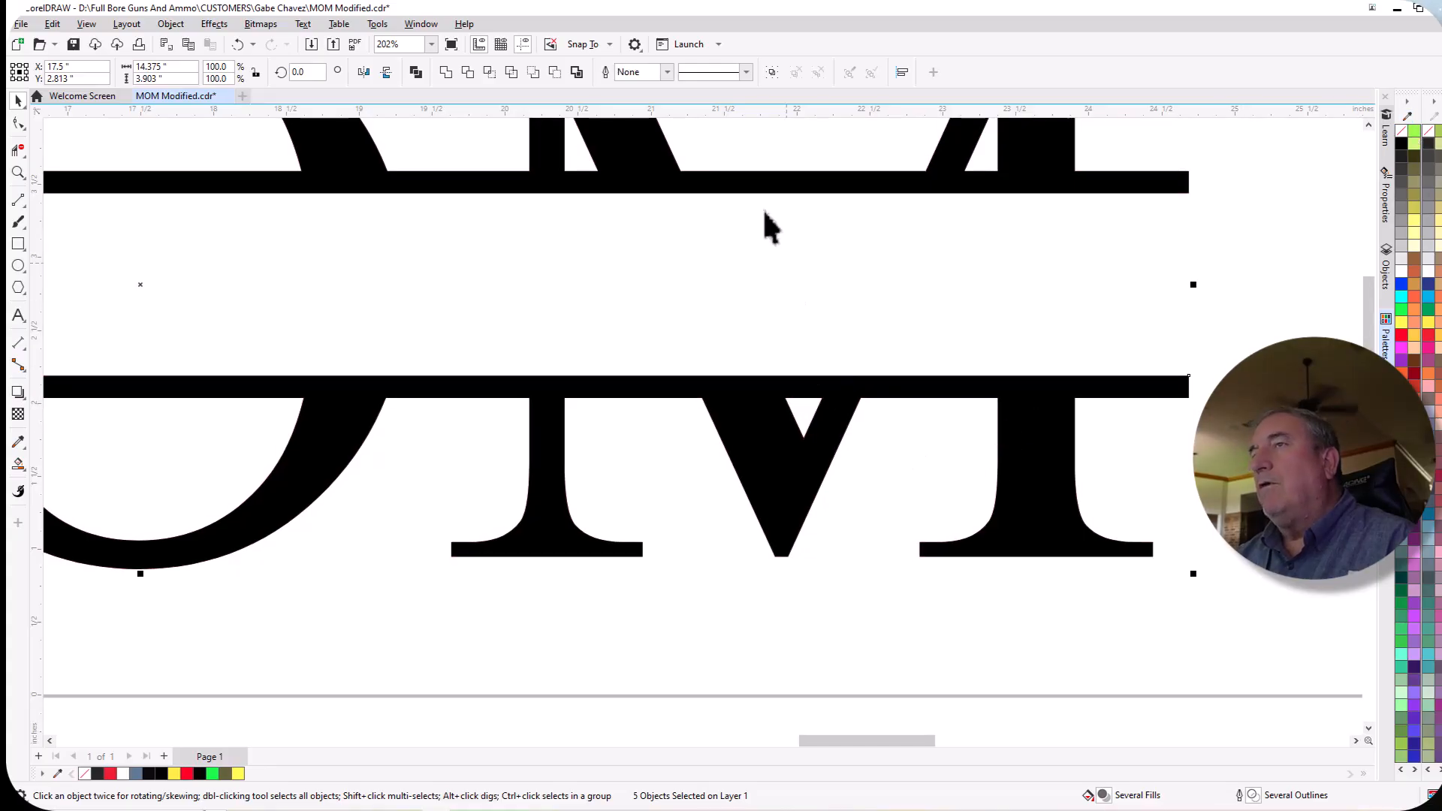
Group the upper and lower pieces of the black split MOM lettering into one object and deselect it.
scroll(758, 338, down, 1)
scroll(757, 338, down, 5)
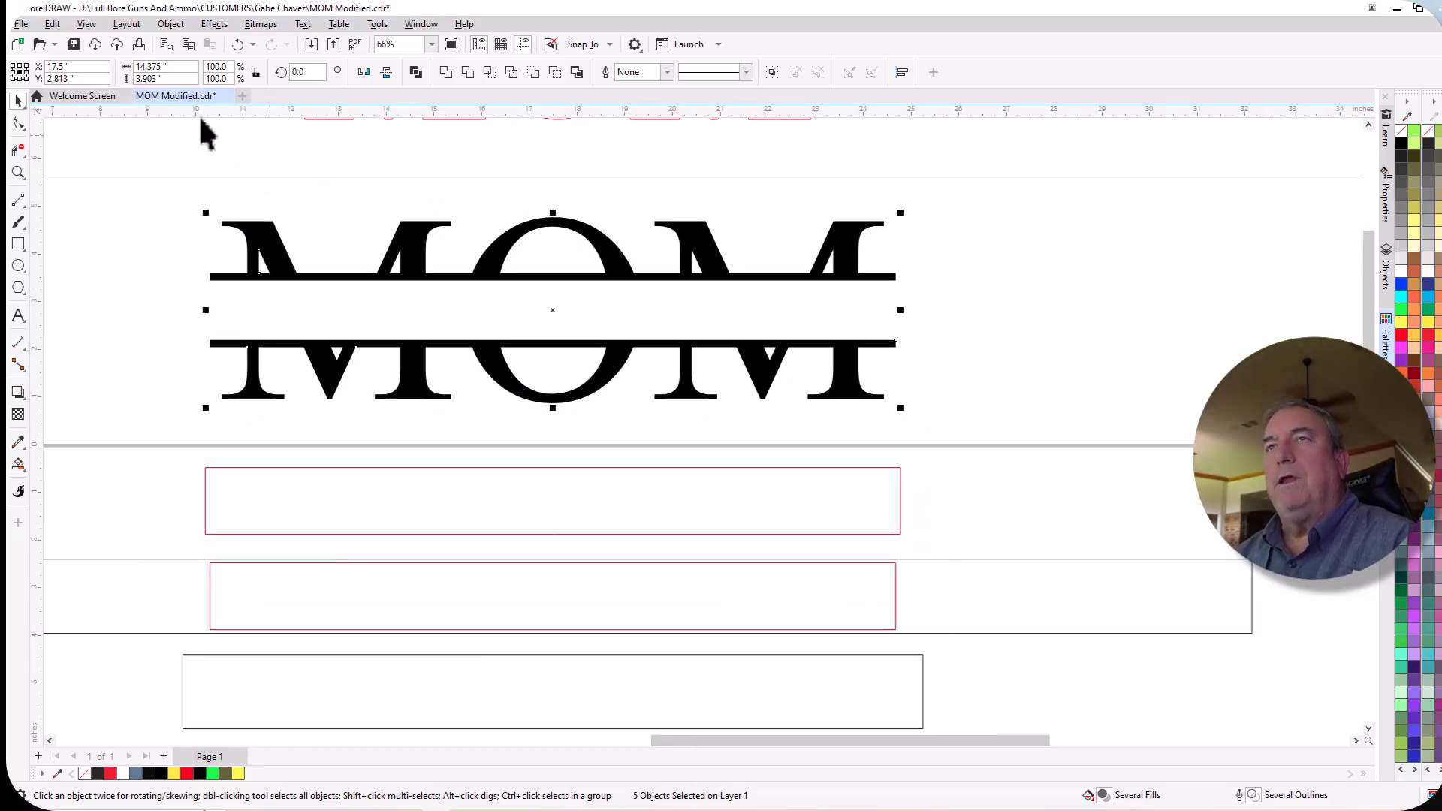
click(171, 24)
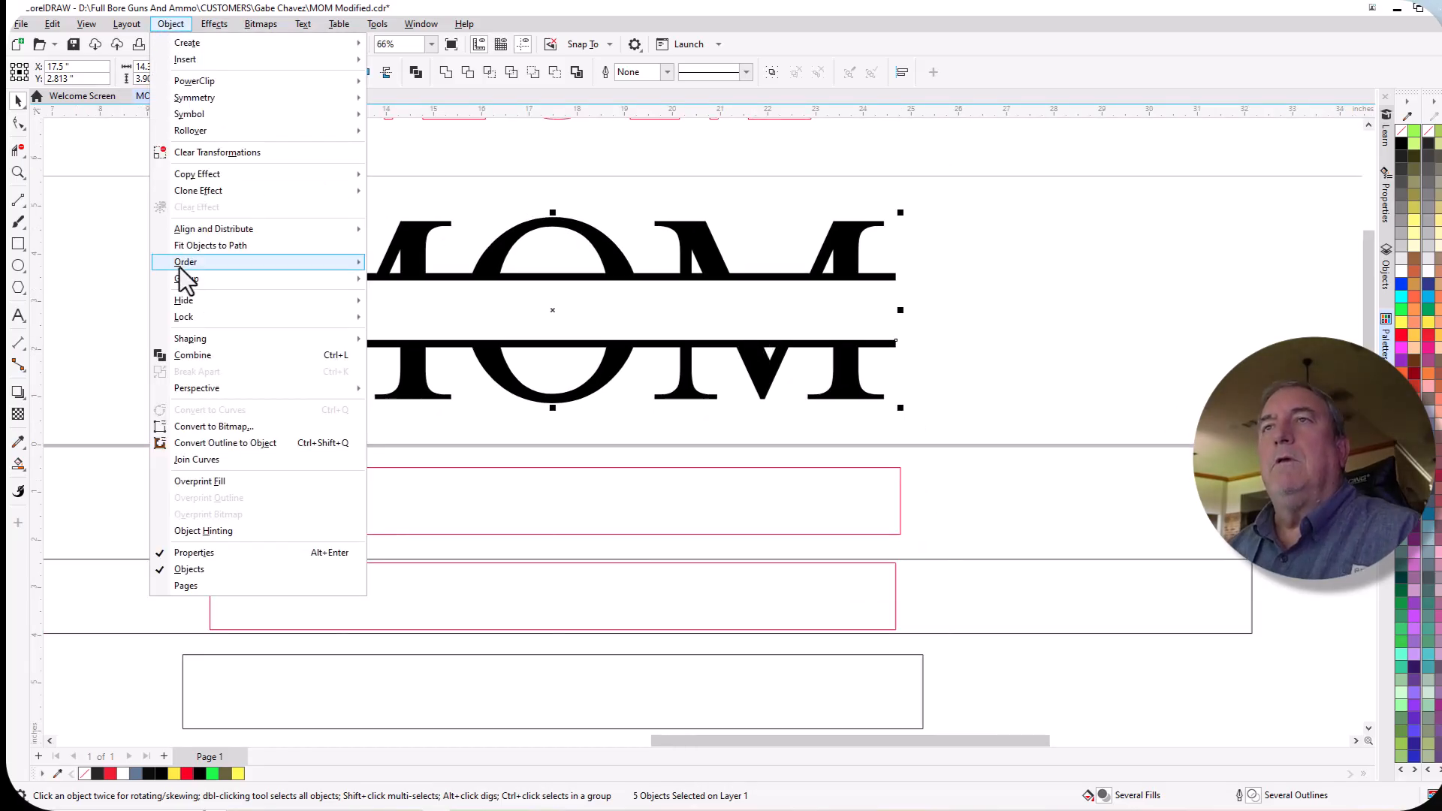
mouse_move(192, 286)
click(433, 284)
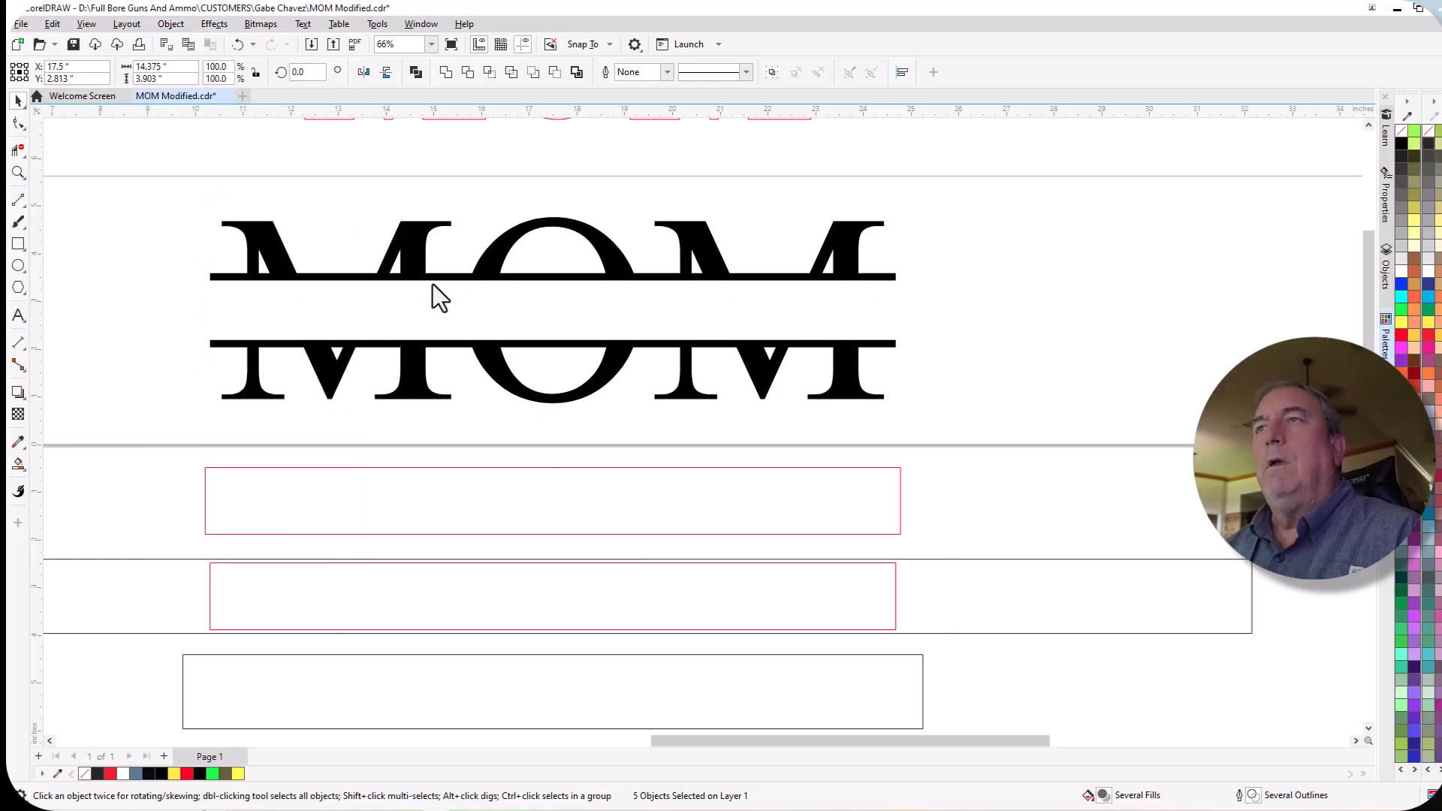
click(1243, 355)
Remove the fill from the grouped split MOM lettering on the page and give it a red (#FF0000) outline.
scroll(1243, 354, down, 8)
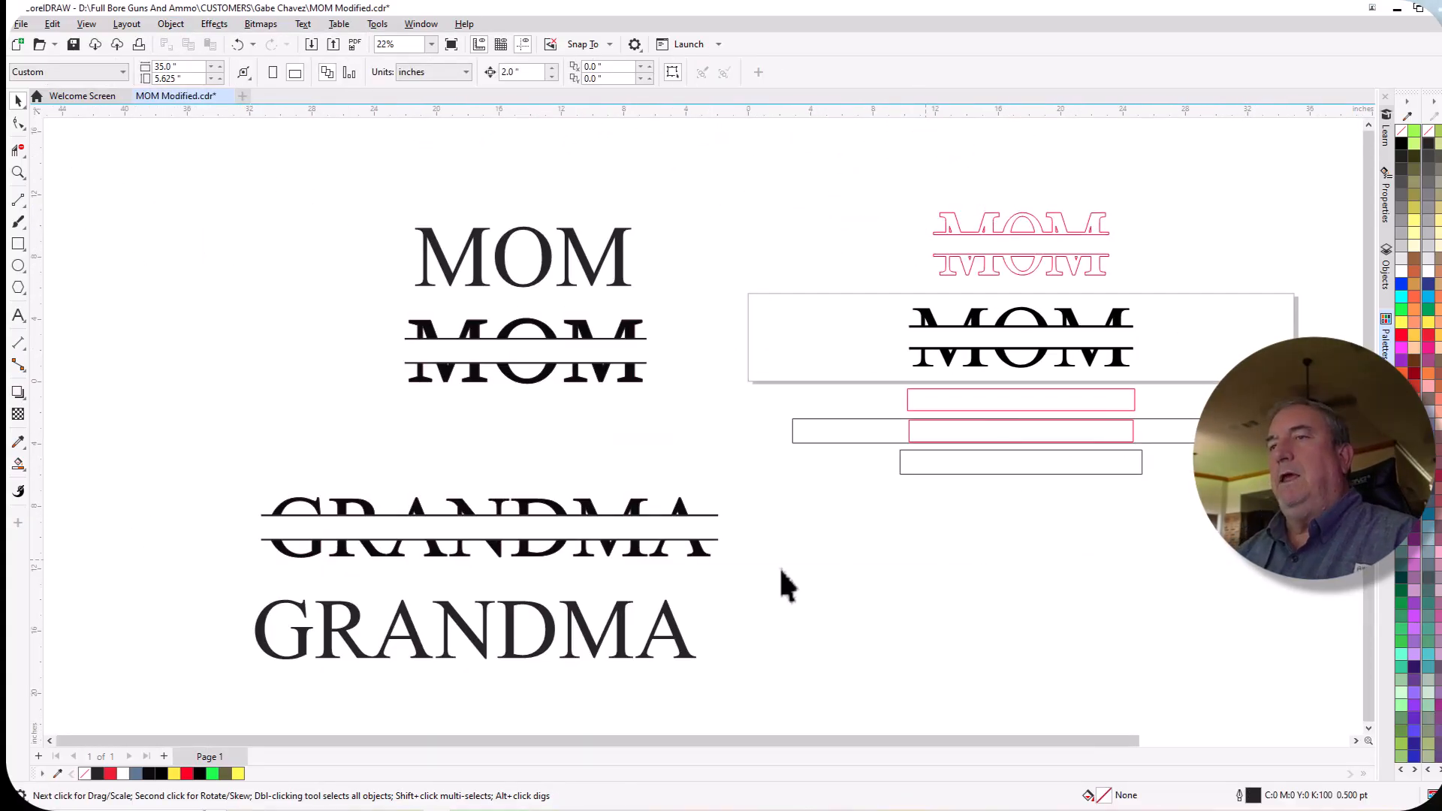
scroll(543, 560, up, 1)
scroll(535, 544, up, 1)
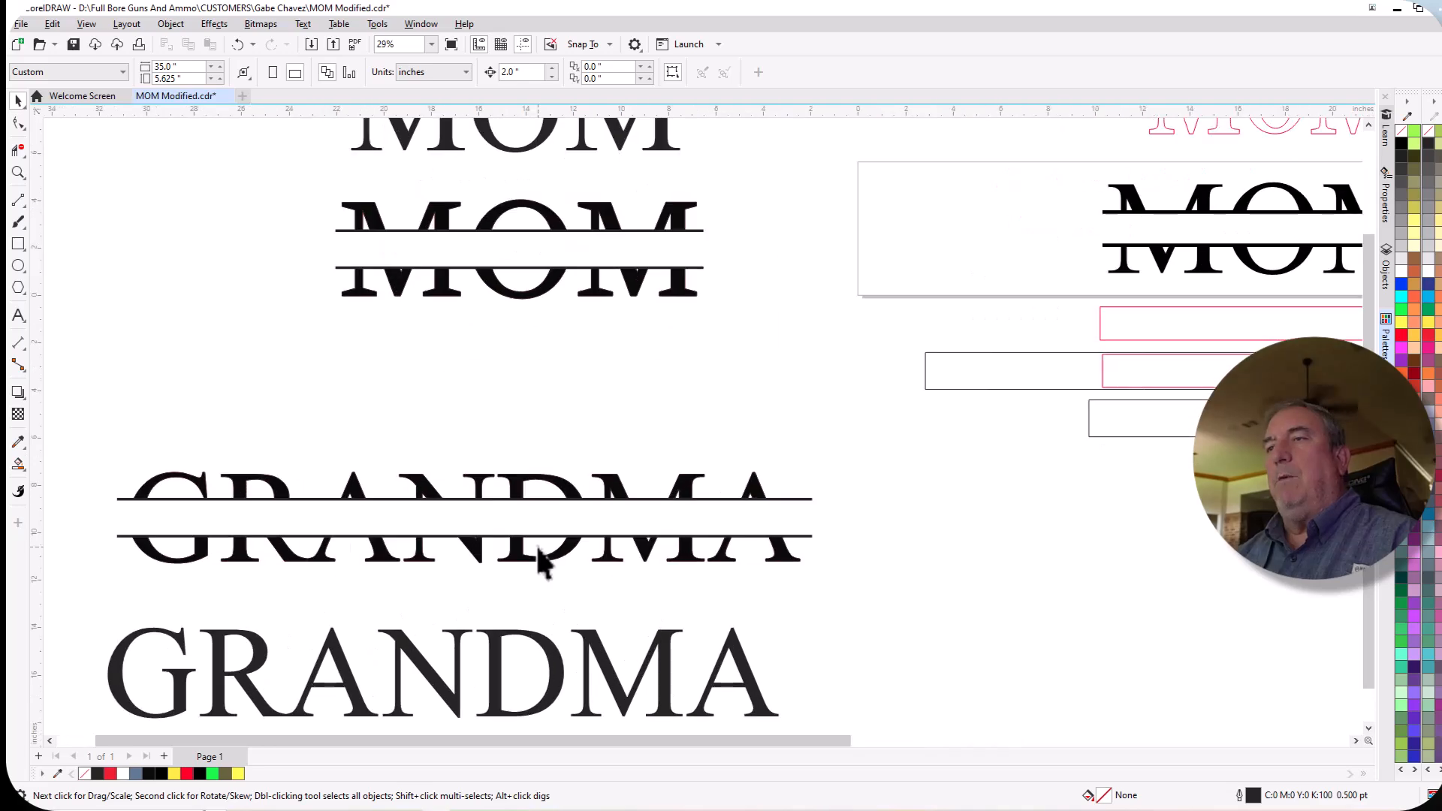
scroll(455, 560, down, 2)
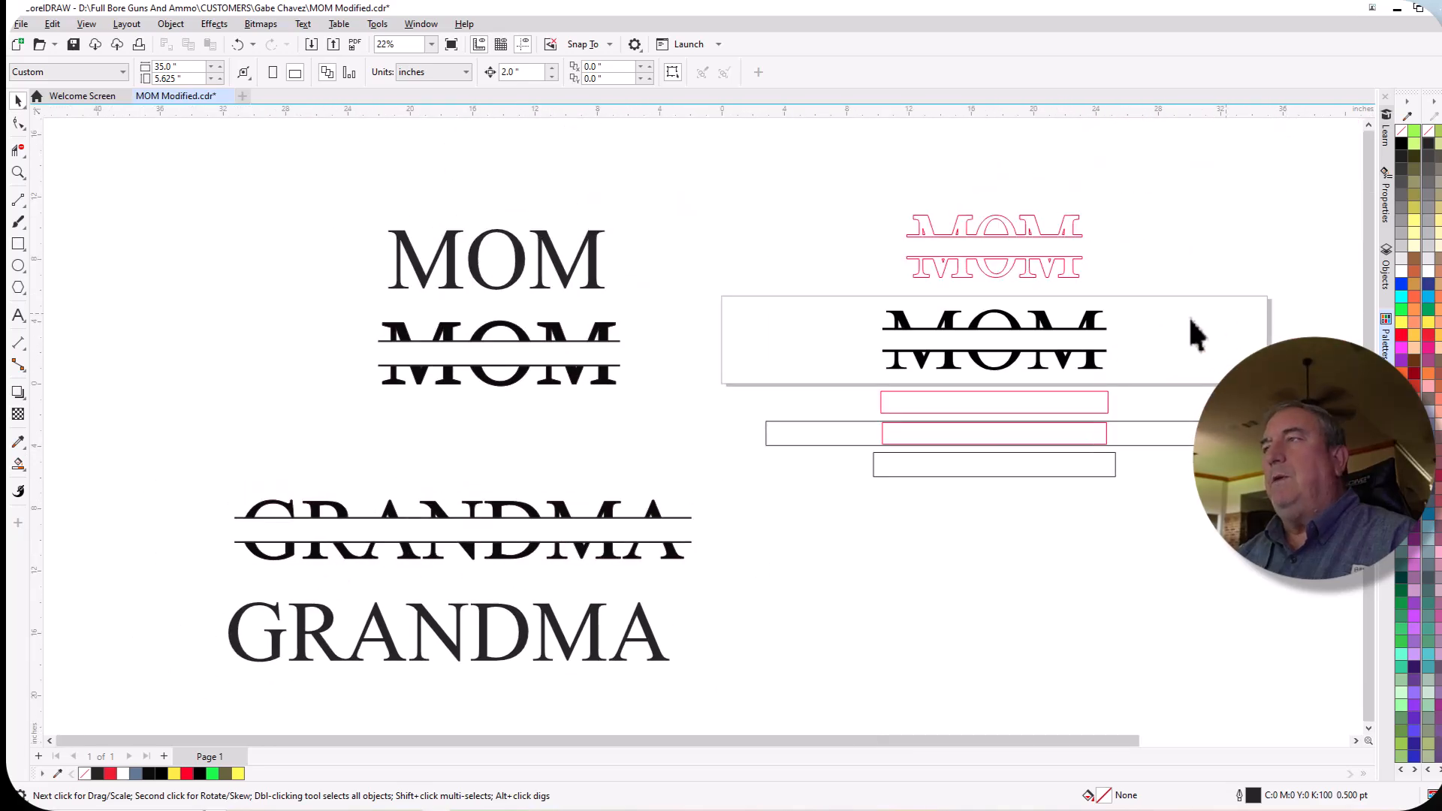
scroll(1123, 347, up, 2)
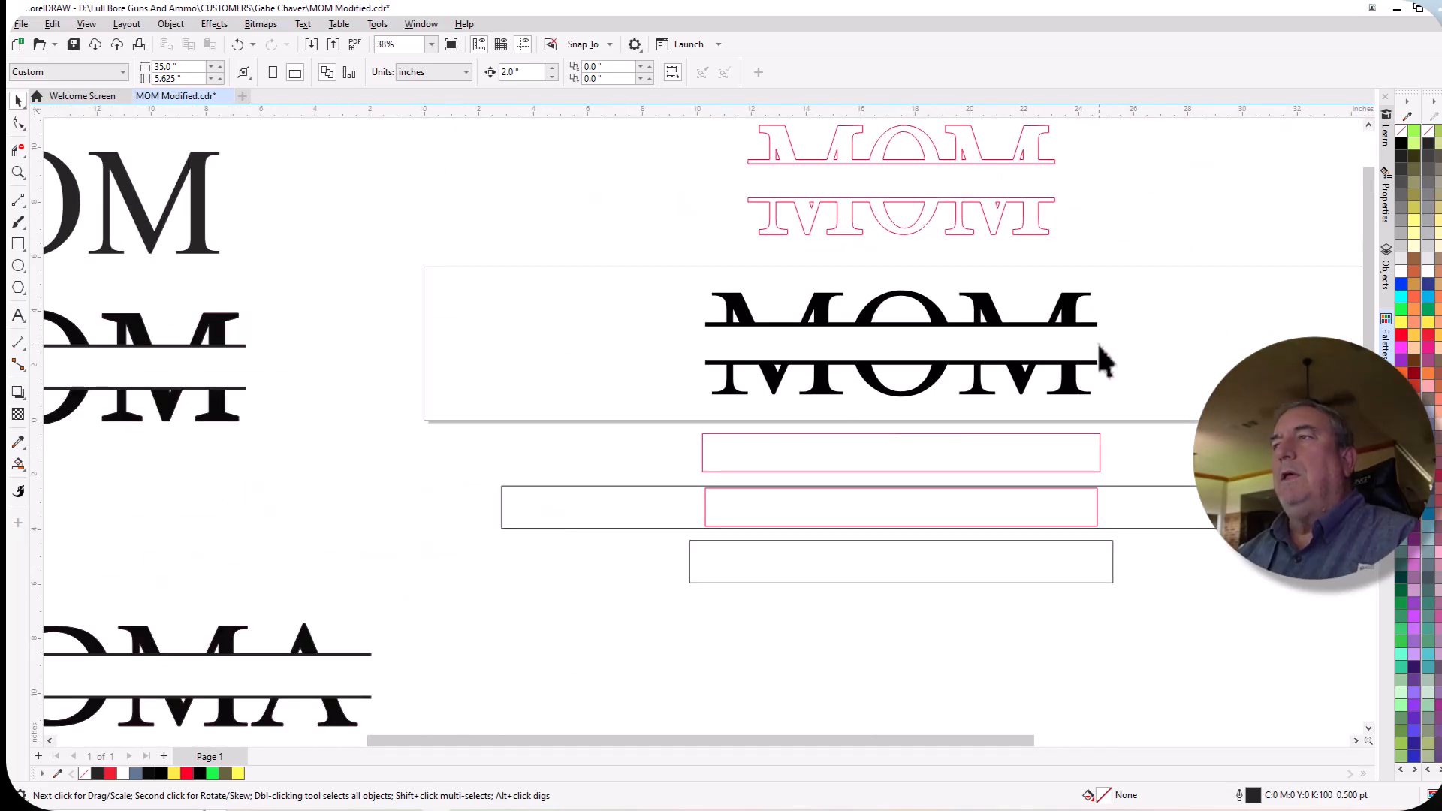
click(731, 299)
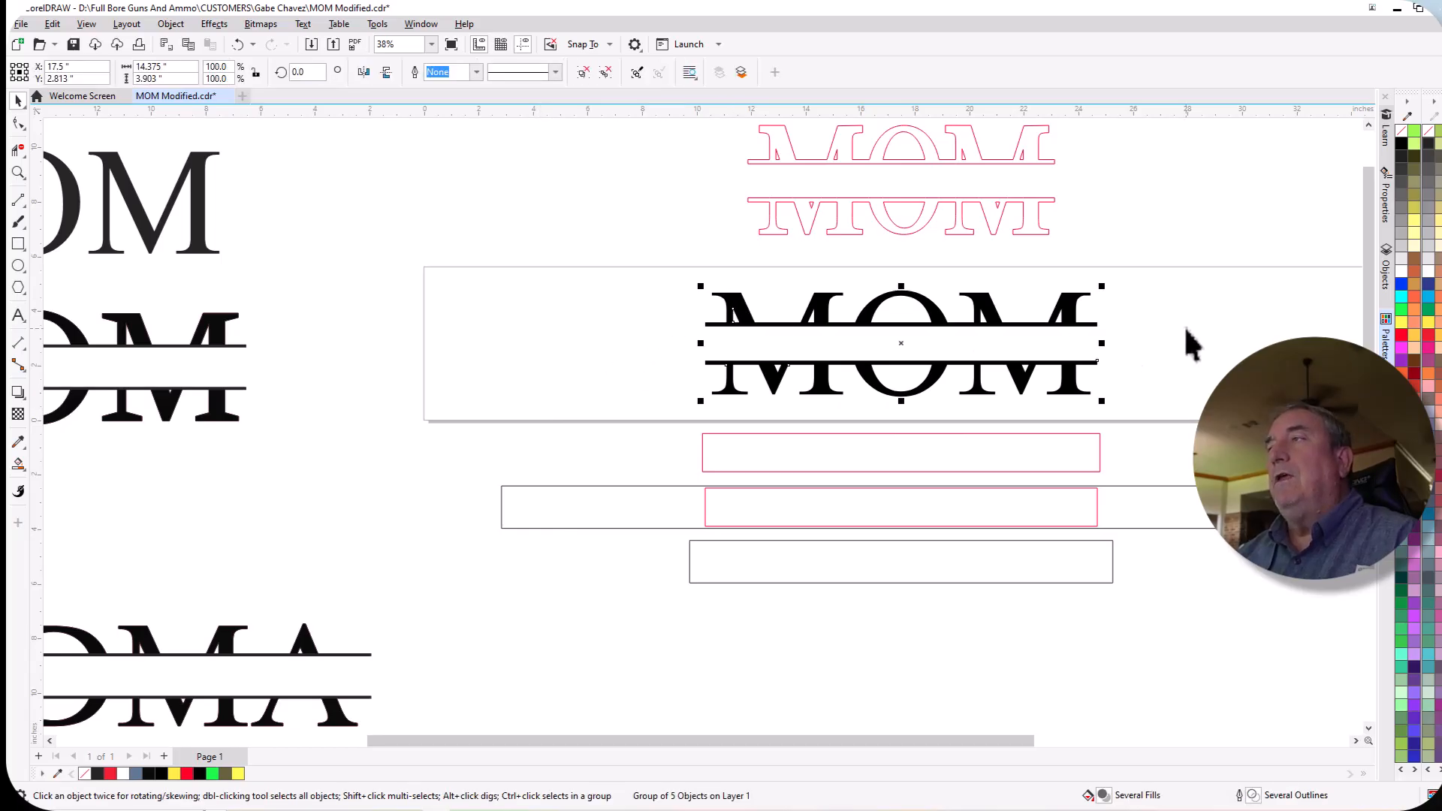
click(1401, 132)
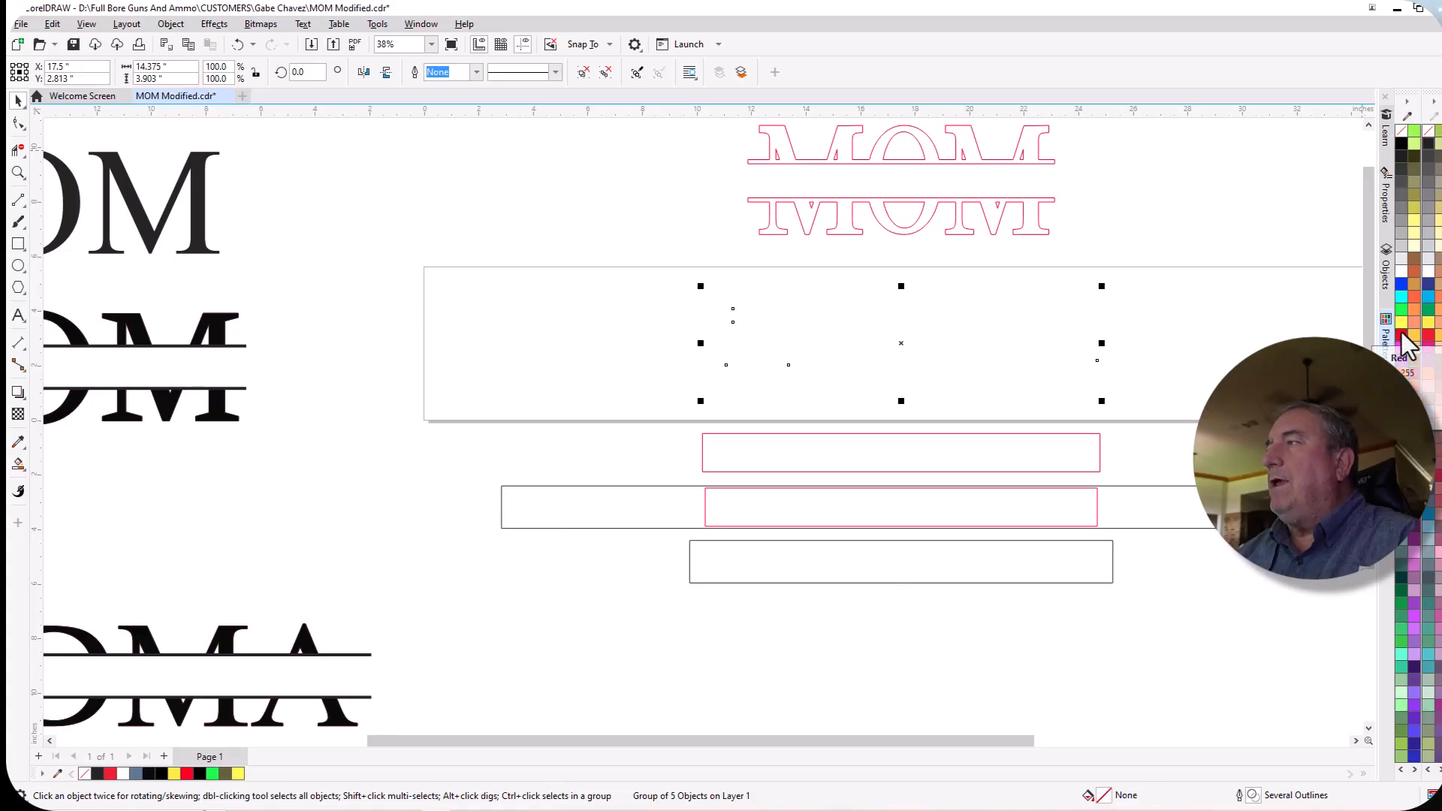
right_click(1402, 337)
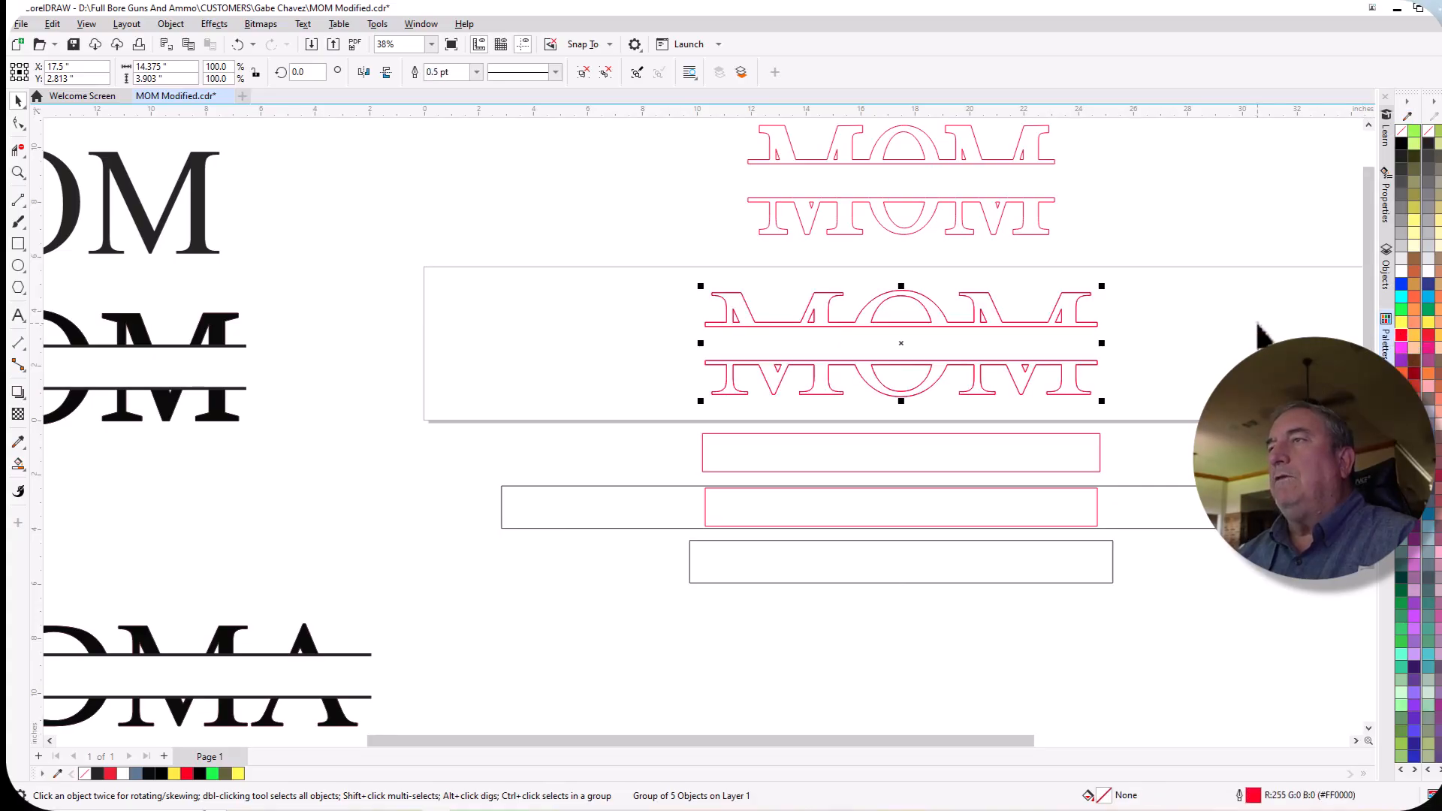
scroll(1144, 334, up, 4)
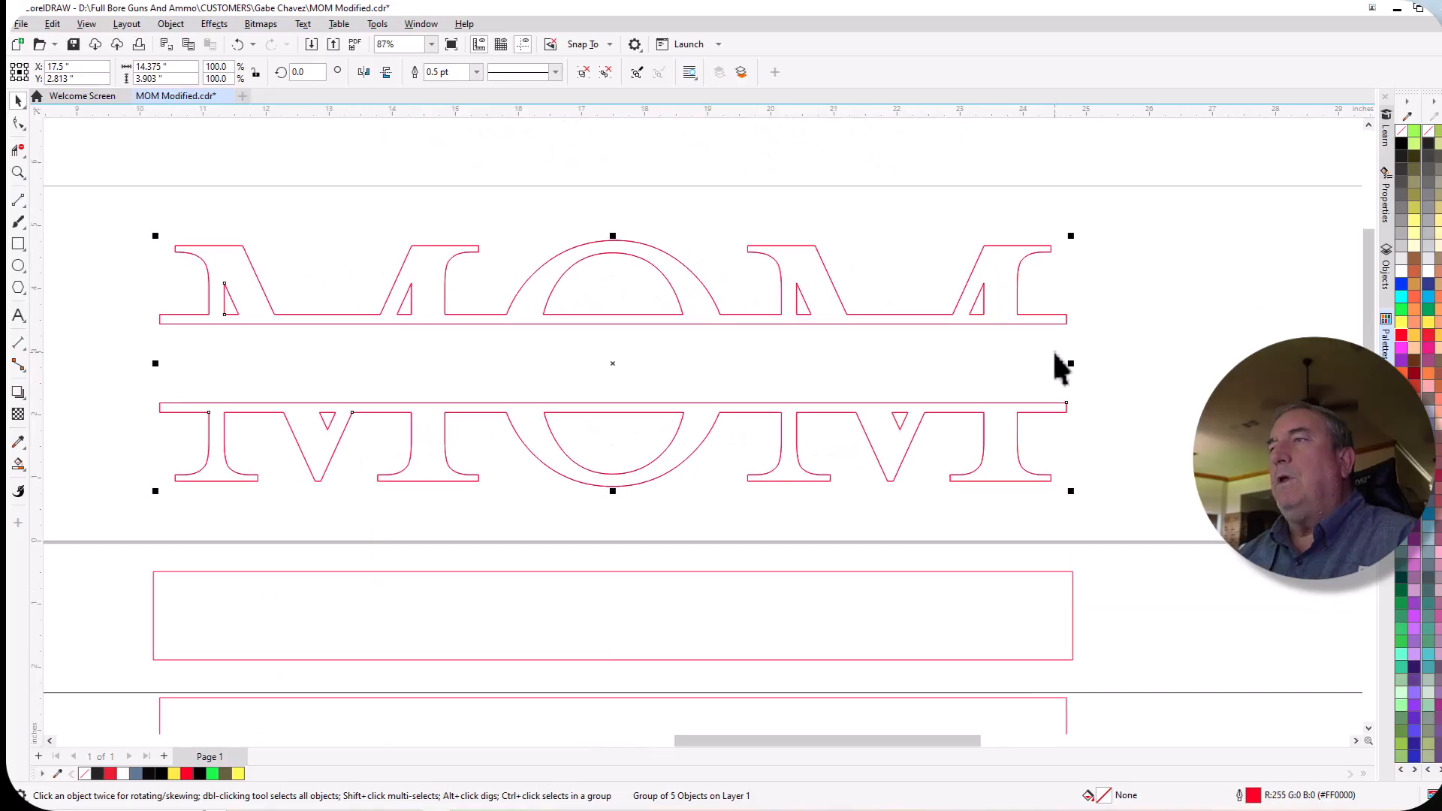
scroll(1056, 355, down, 1)
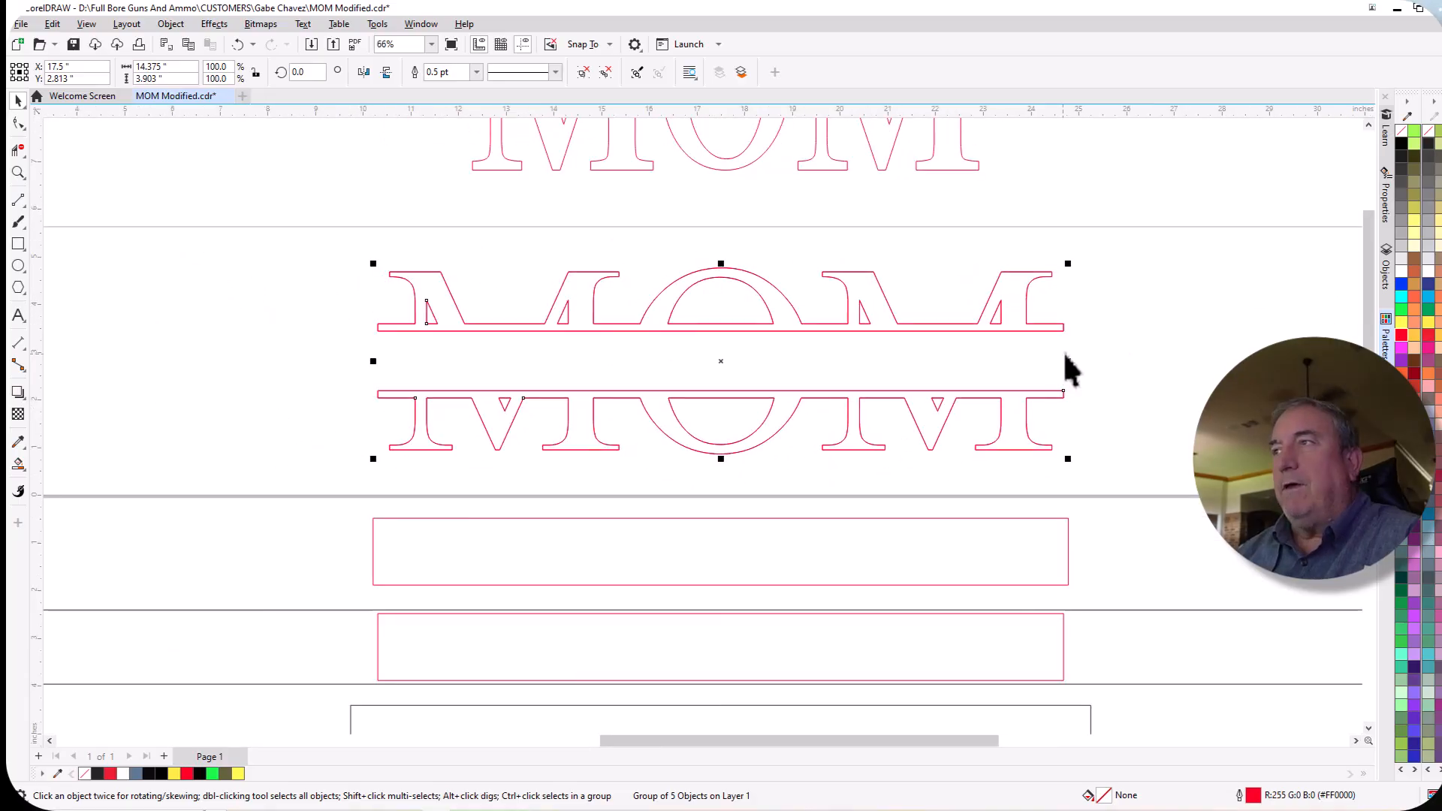
scroll(1065, 356, down, 1)
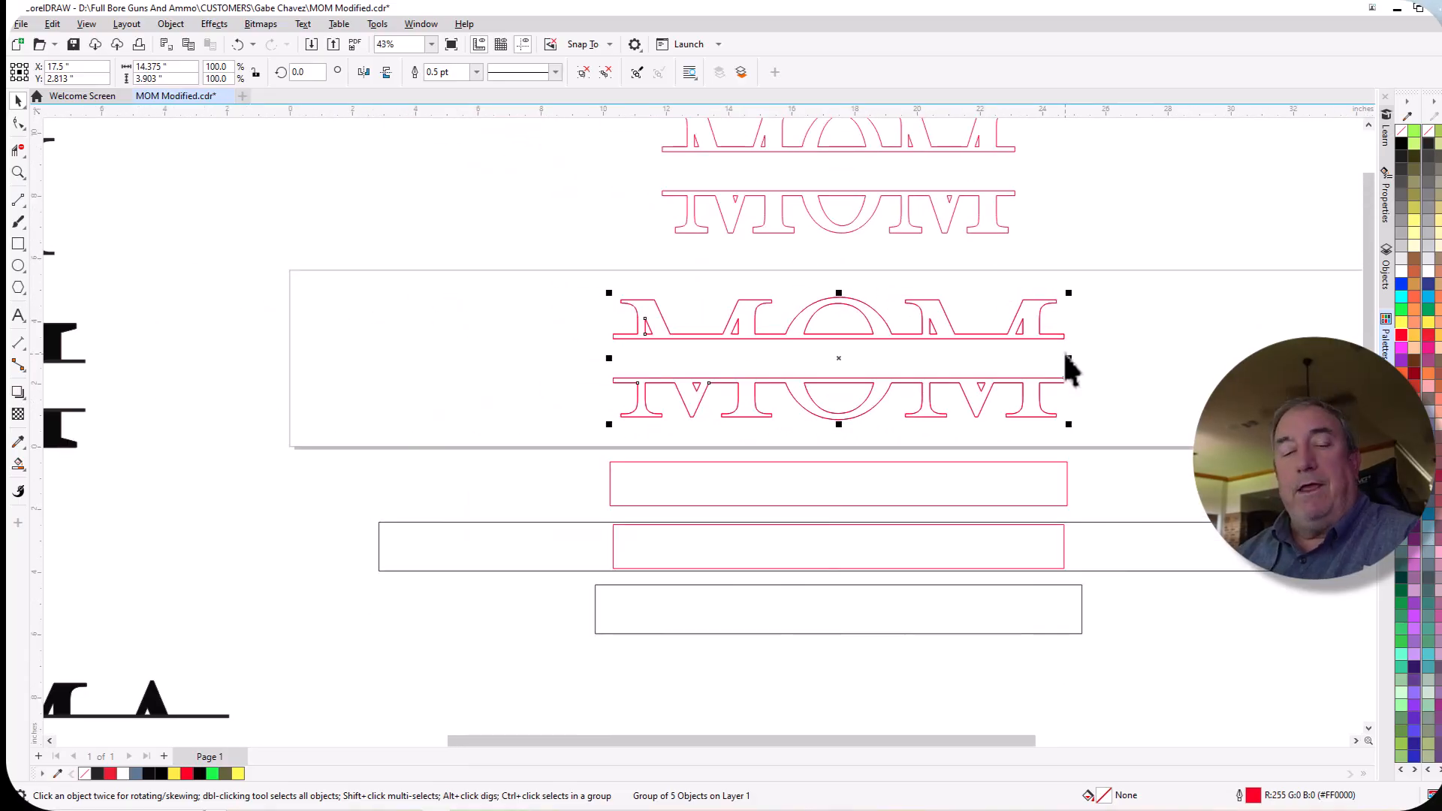